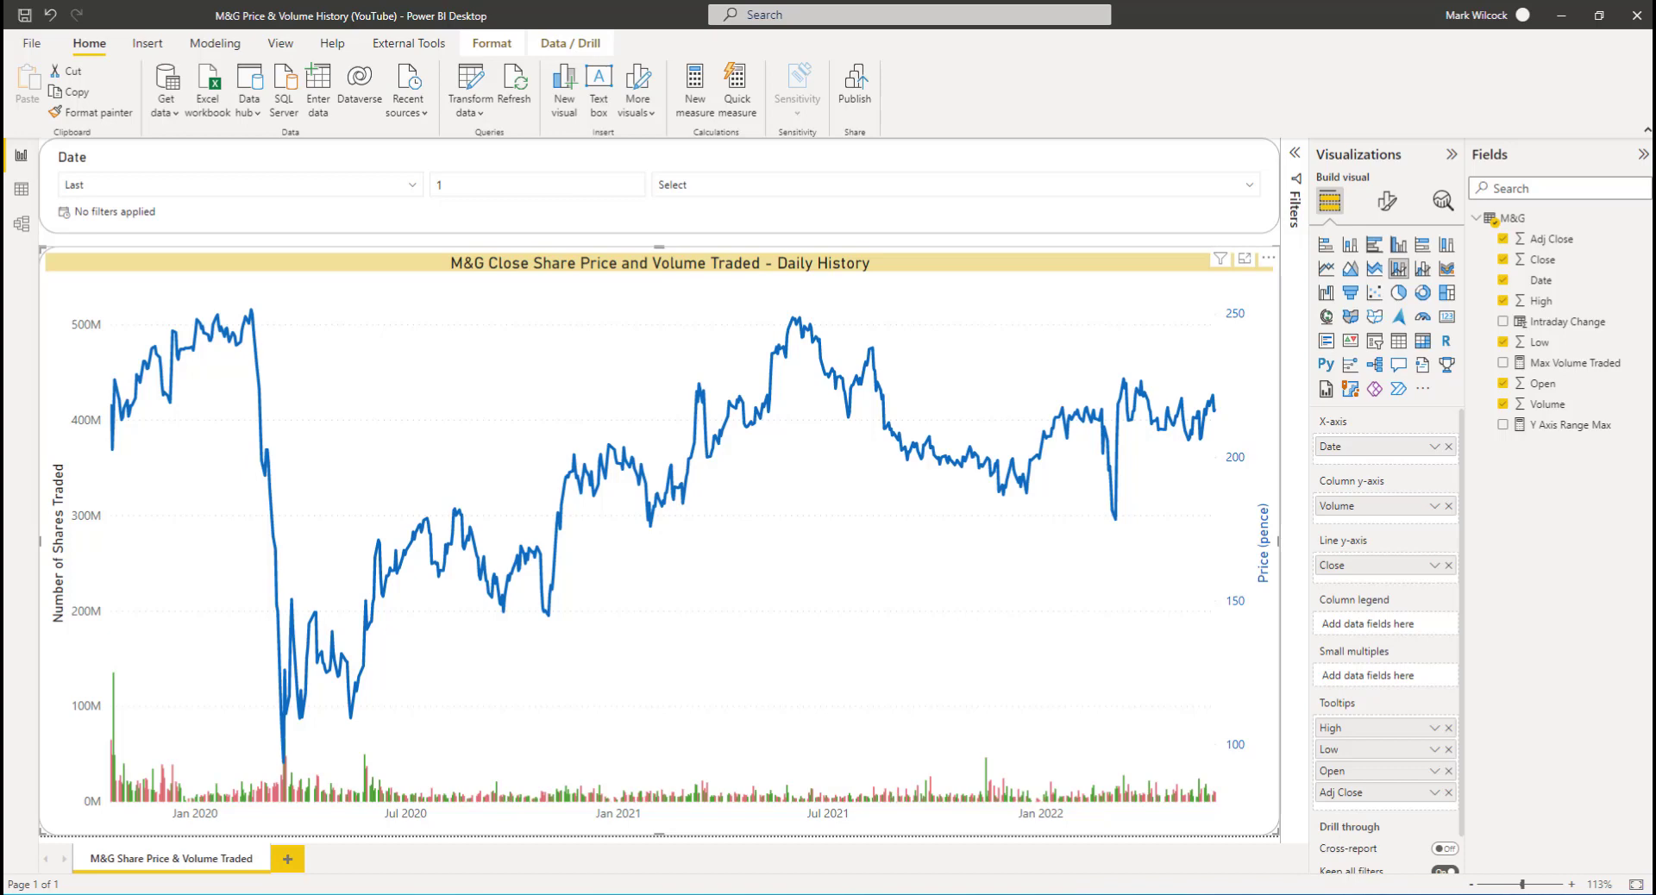
Switch the Close field in the line y-axis from Sum to Average
{"action": "left_click", "coordinate": [1500, 588]}
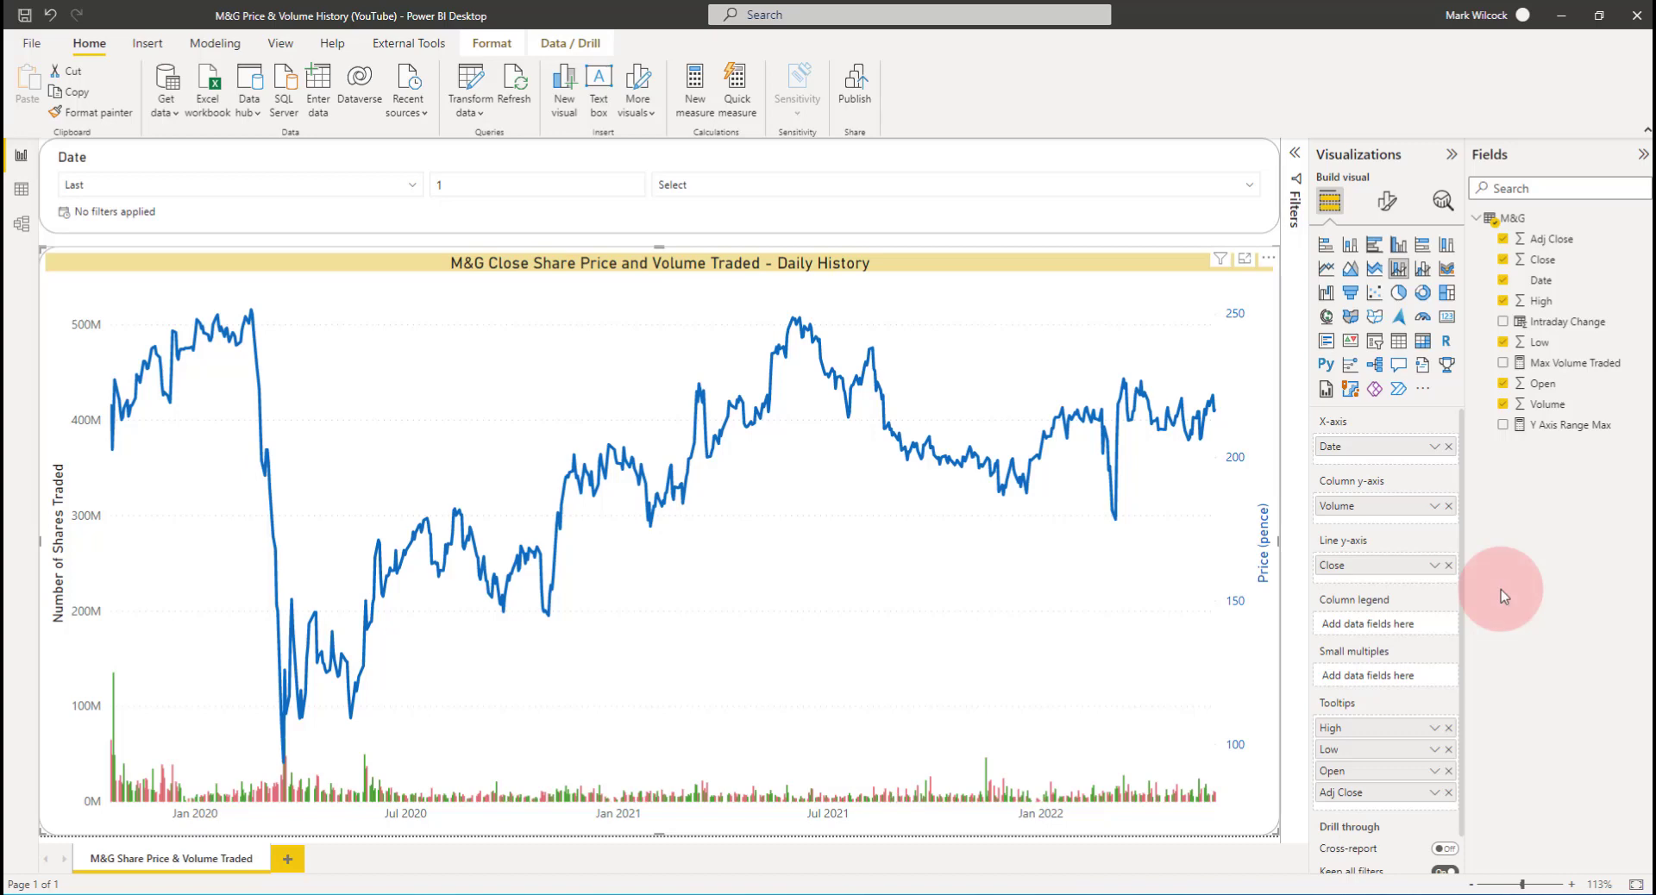
{"action": "left_click", "coordinate": [1435, 510]}
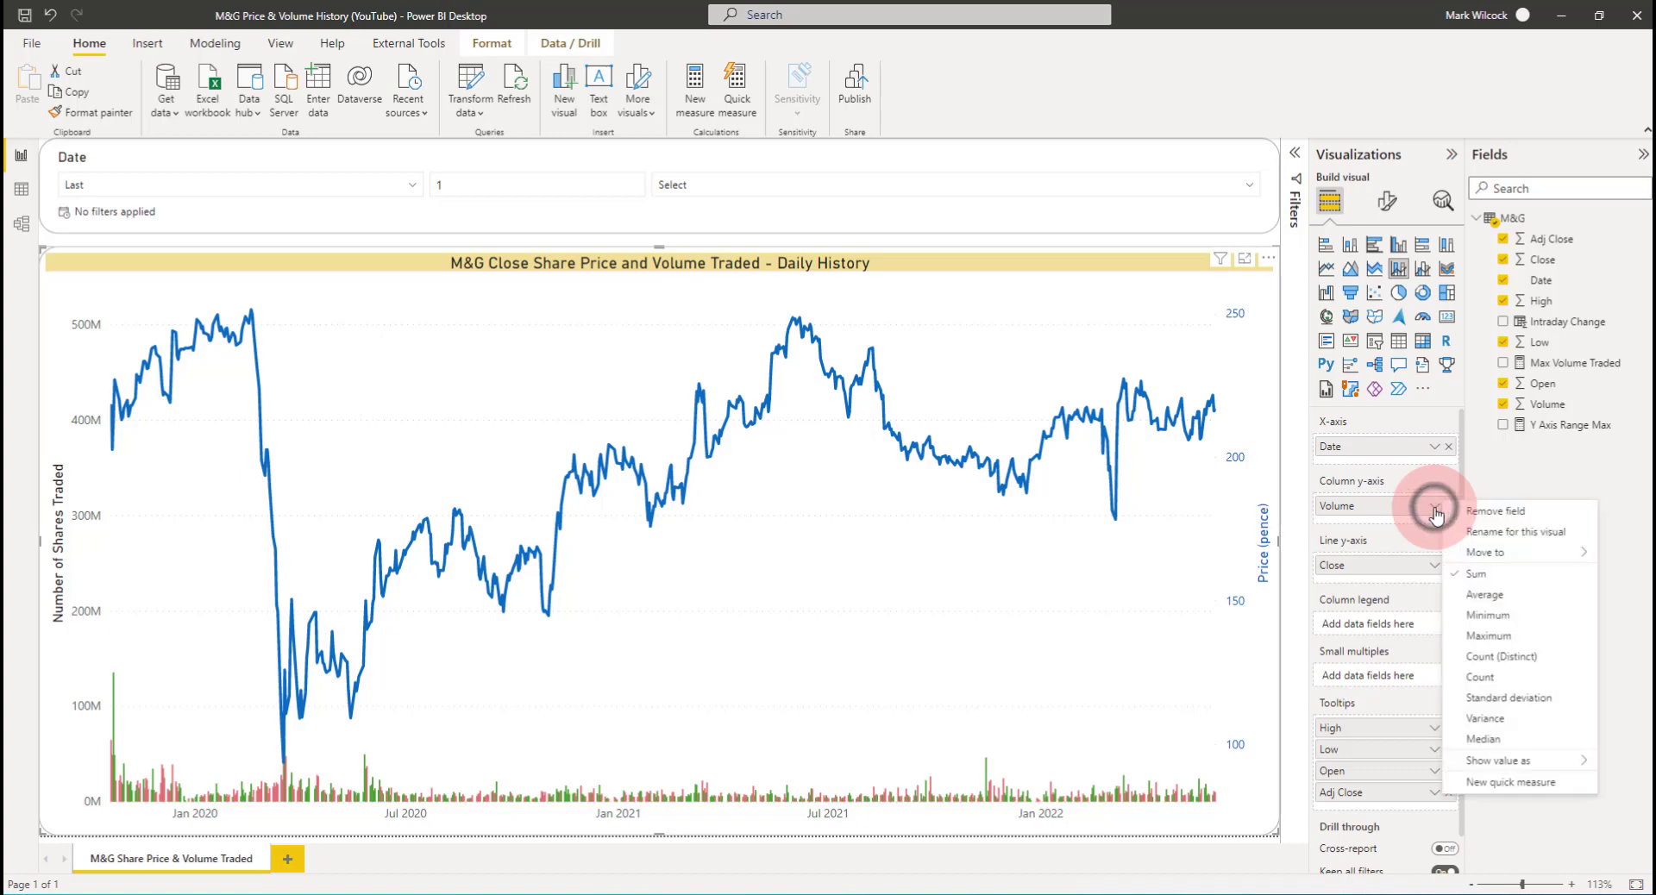
{"action": "left_click", "coordinate": [1436, 566]}
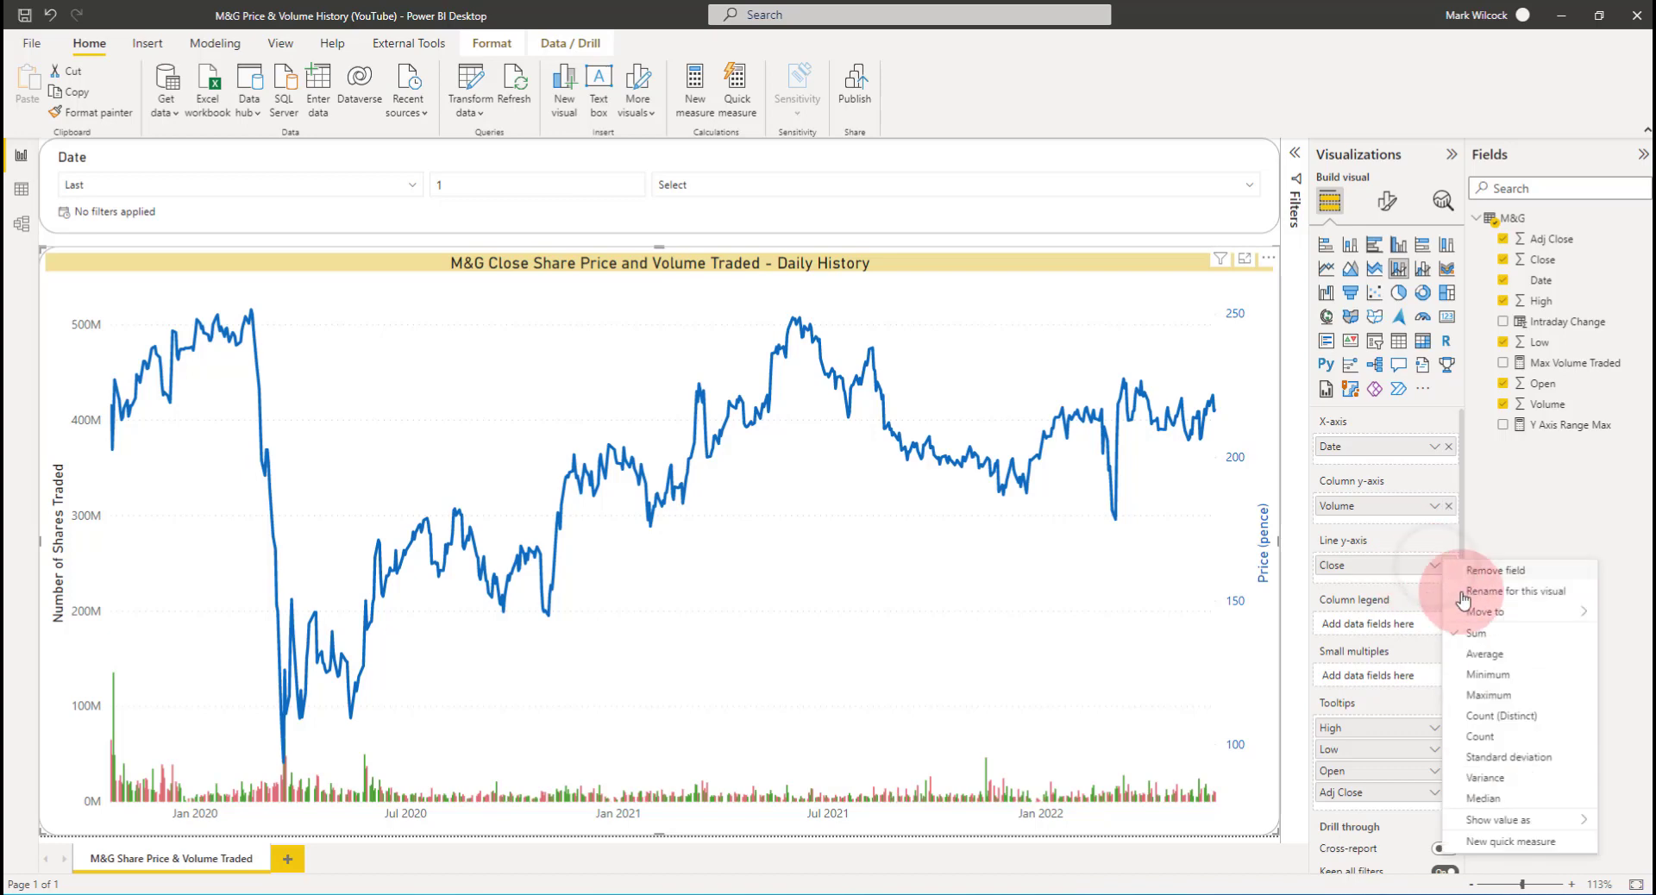
{"action": "left_click", "coordinate": [1485, 656]}
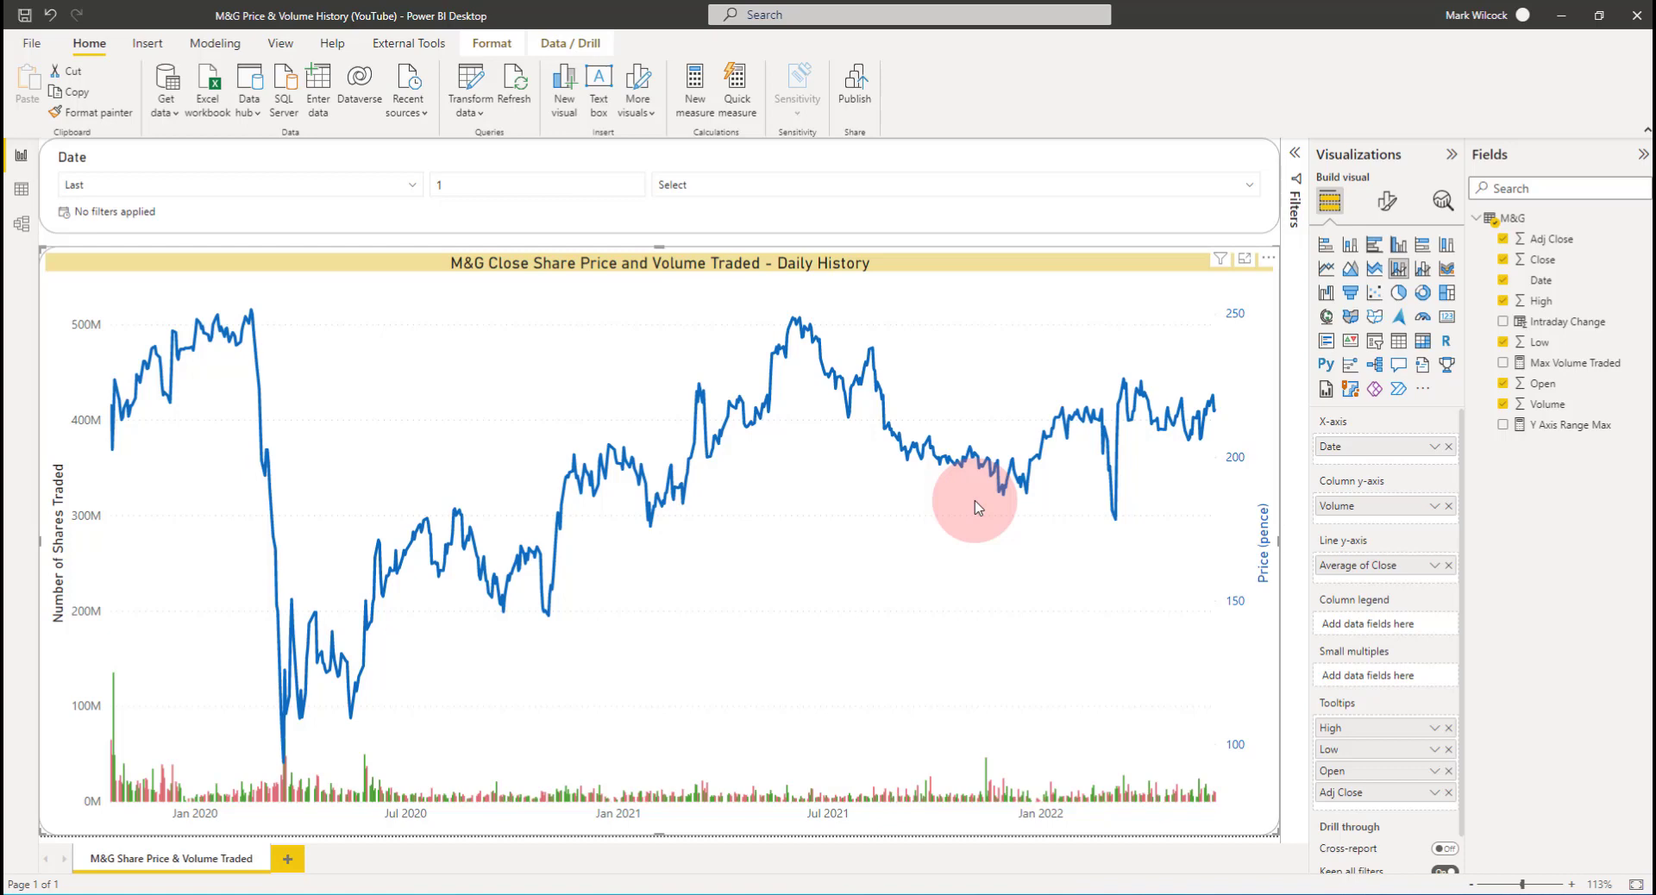
Create a Volume Traded measure defined as sum('M&G'[Volume])
{"action": "left_click", "coordinate": [699, 99]}
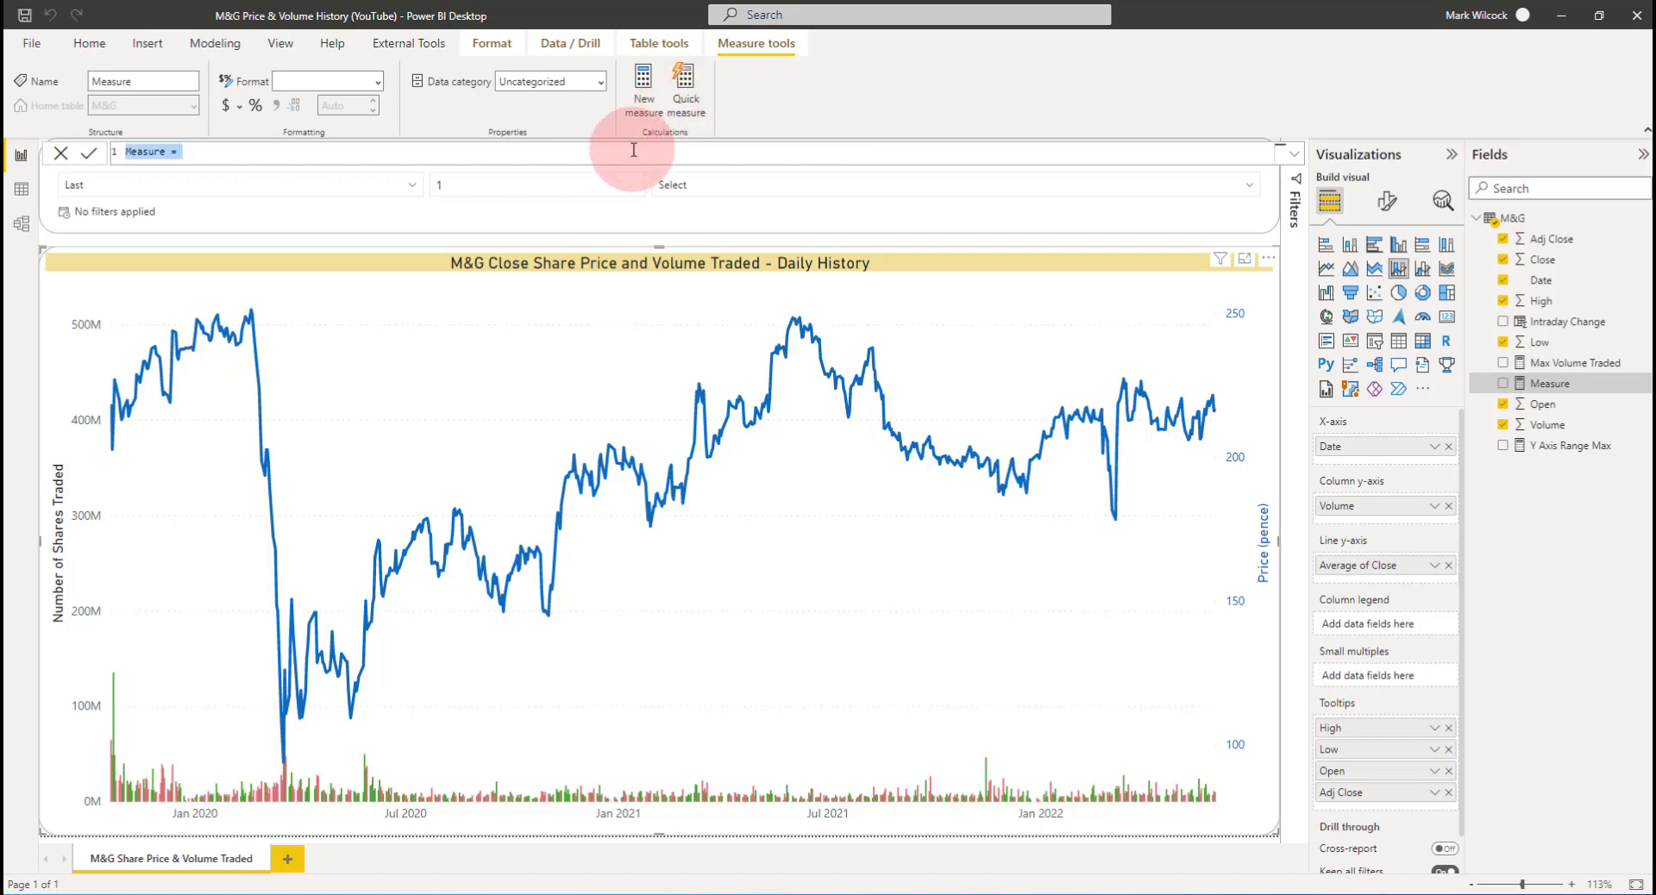
{"action": "left_click", "coordinate": [634, 150]}
{"action": "scroll", "coordinate": [632, 147], "scroll_direction": "up", "scroll_amount": 3}
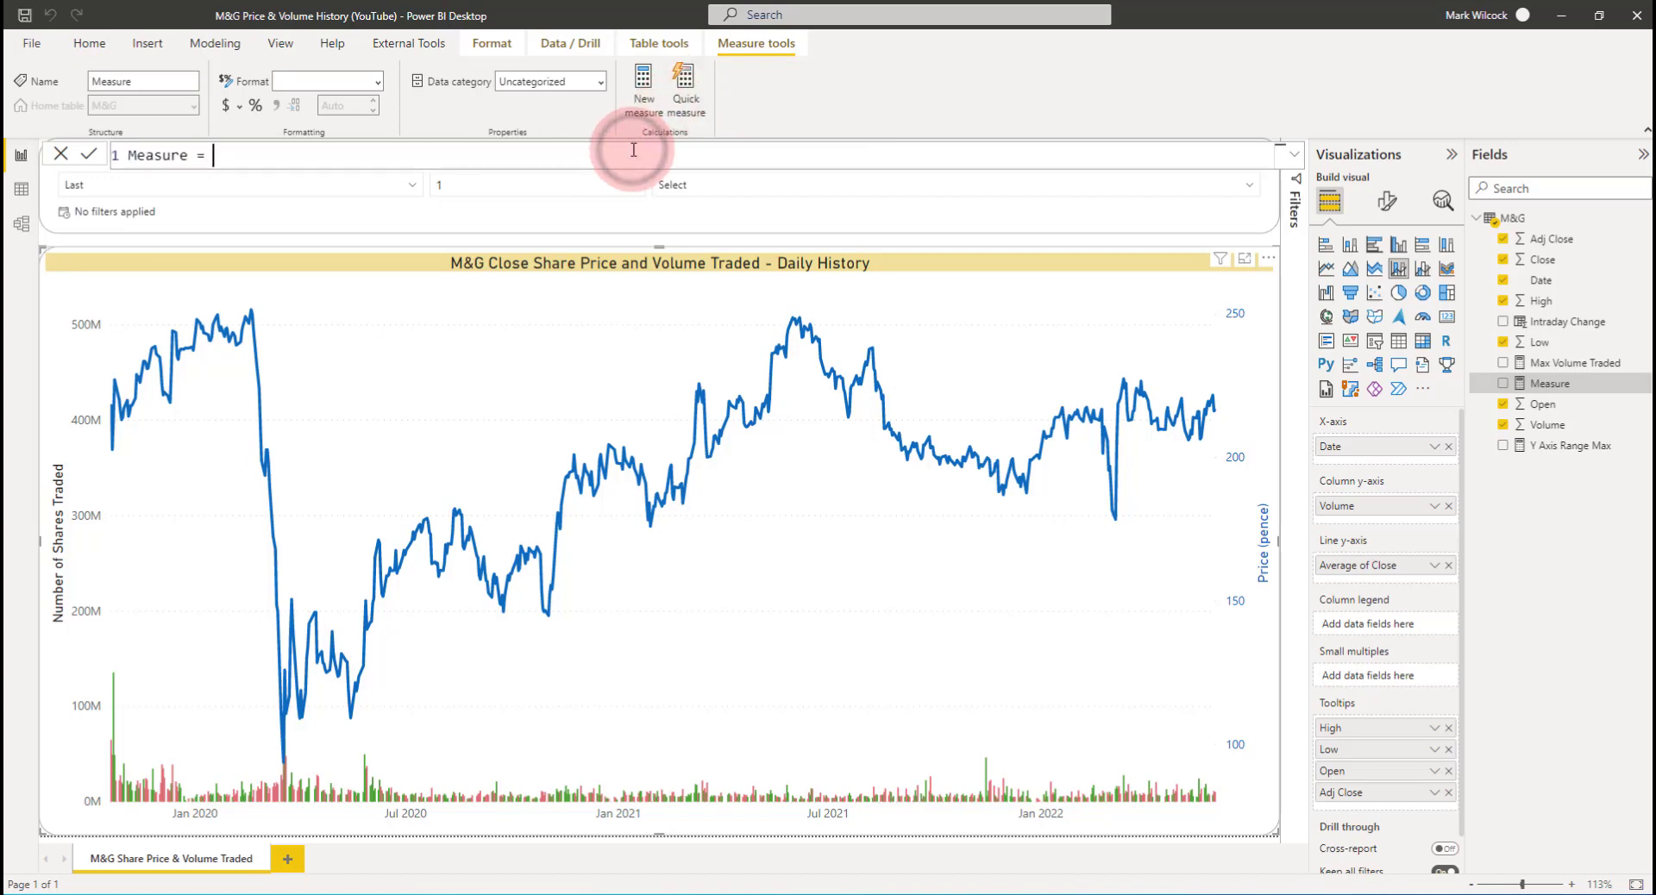
{"action": "double_click", "coordinate": [162, 157]}
{"action": "type", "text": "Volume Traded"}
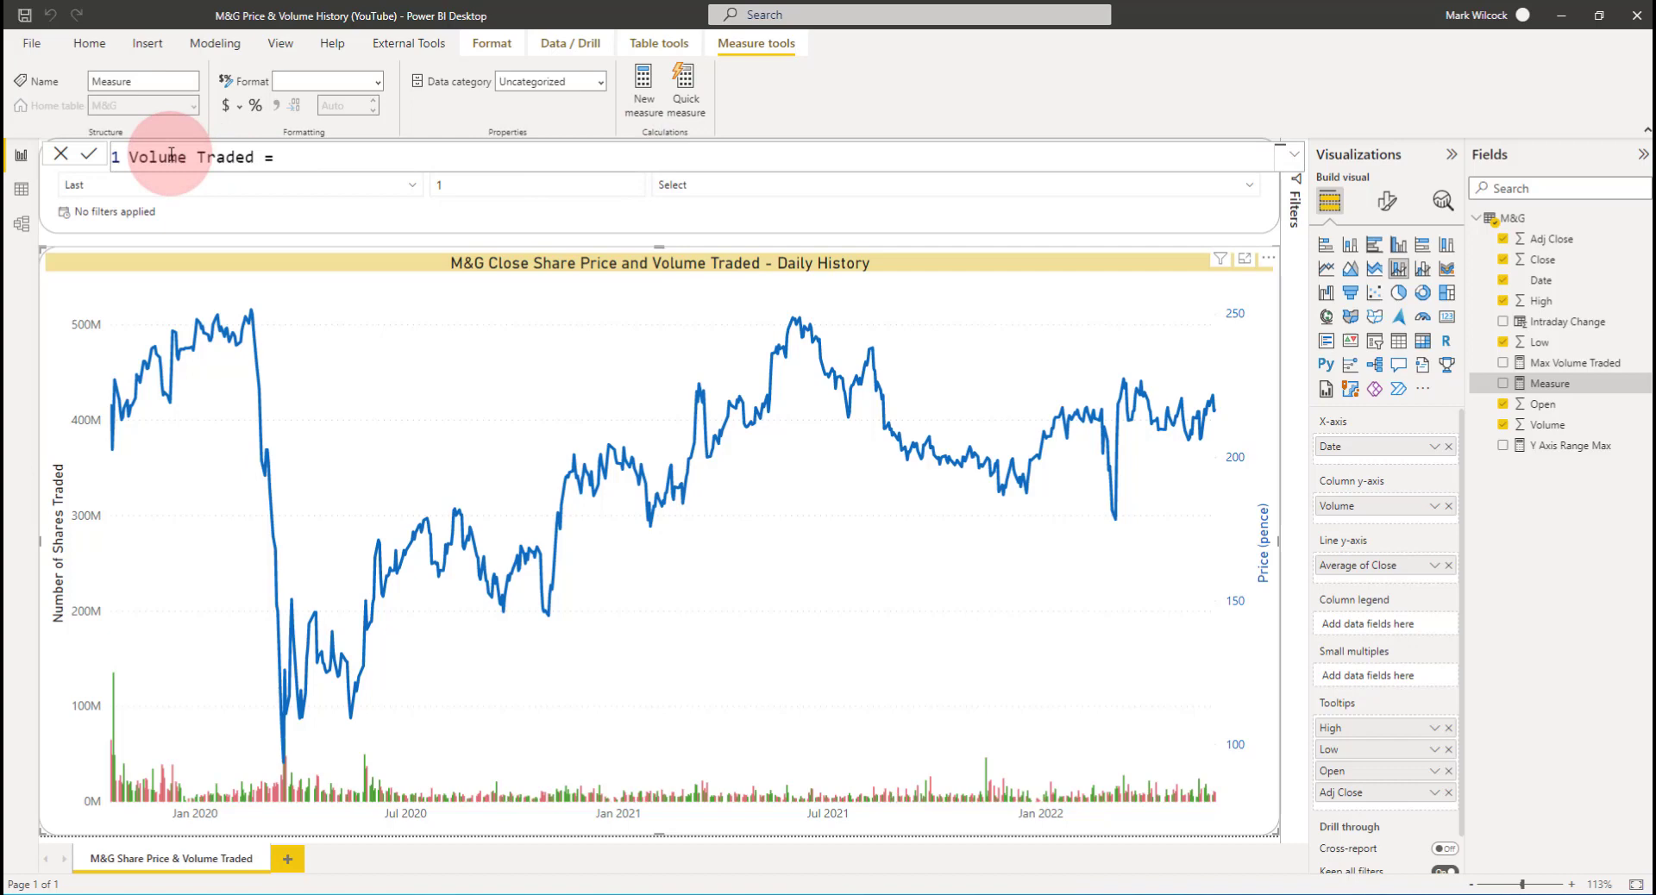
{"action": "left_click", "coordinate": [380, 157]}
{"action": "type", "text": "su"}
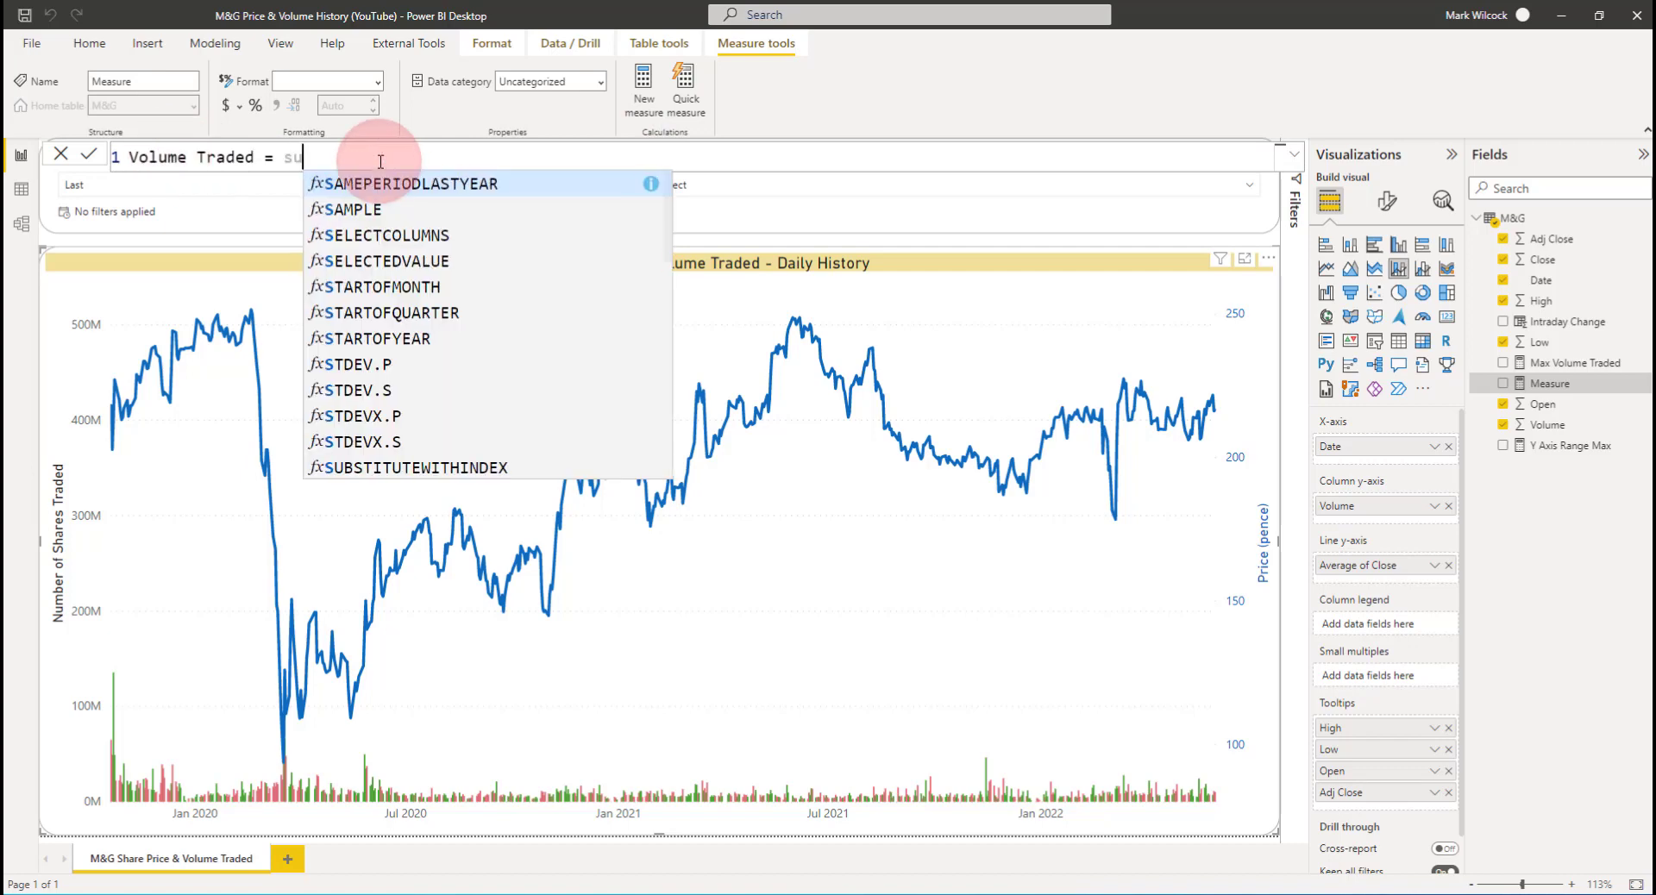
{"action": "type", "text": "m(vol"}
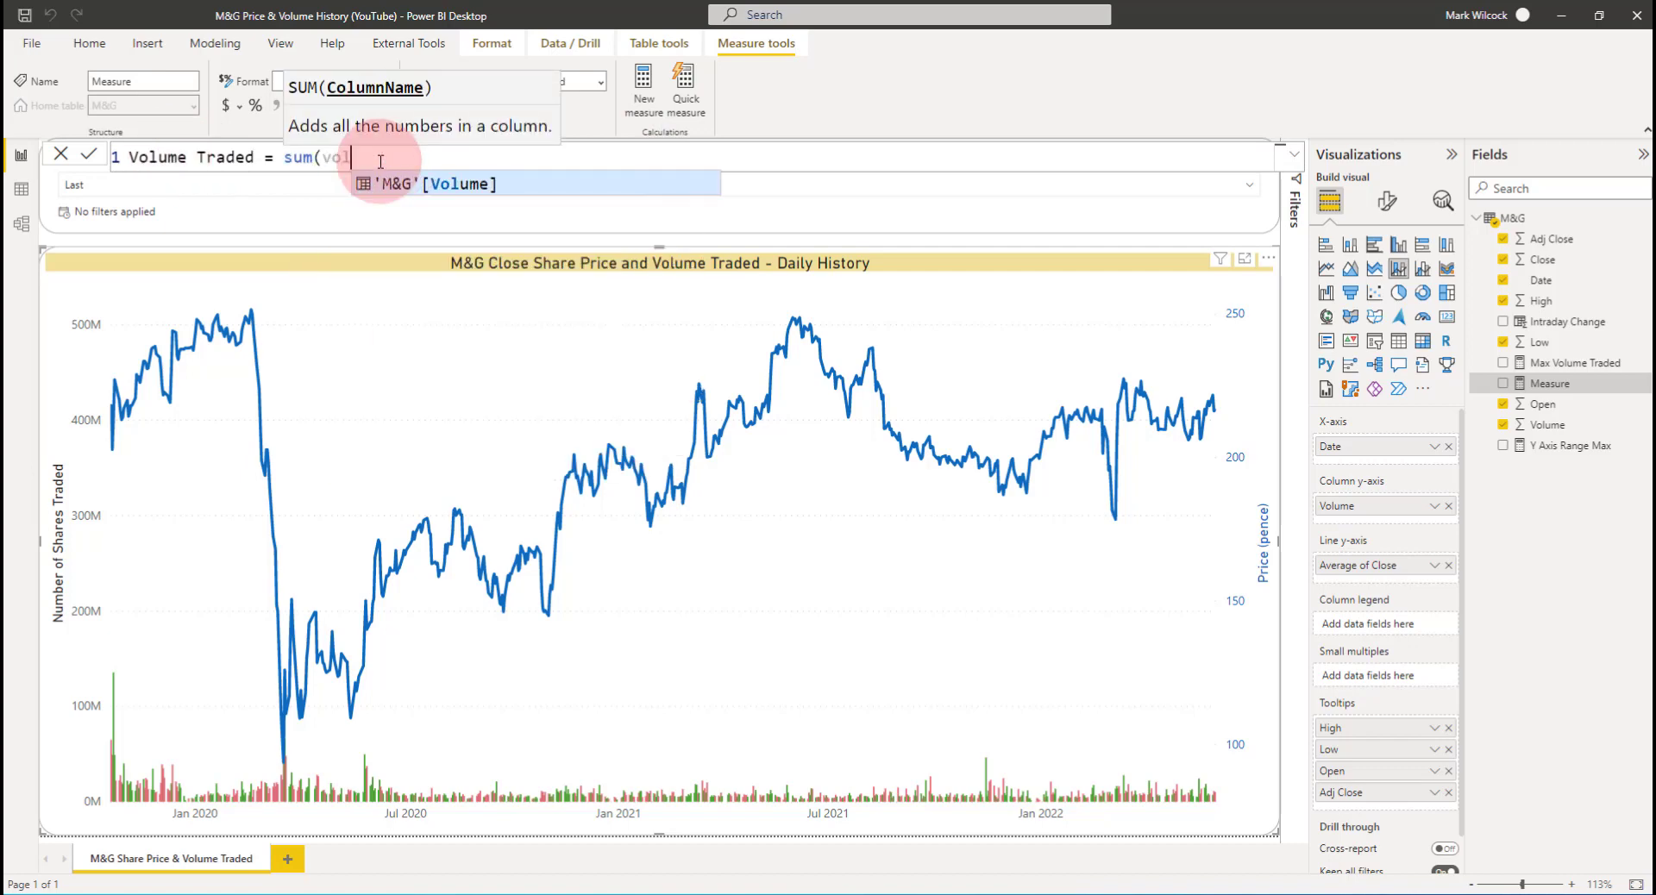
{"action": "key", "text": "Tab"}
{"action": "key", "text": "Return"}
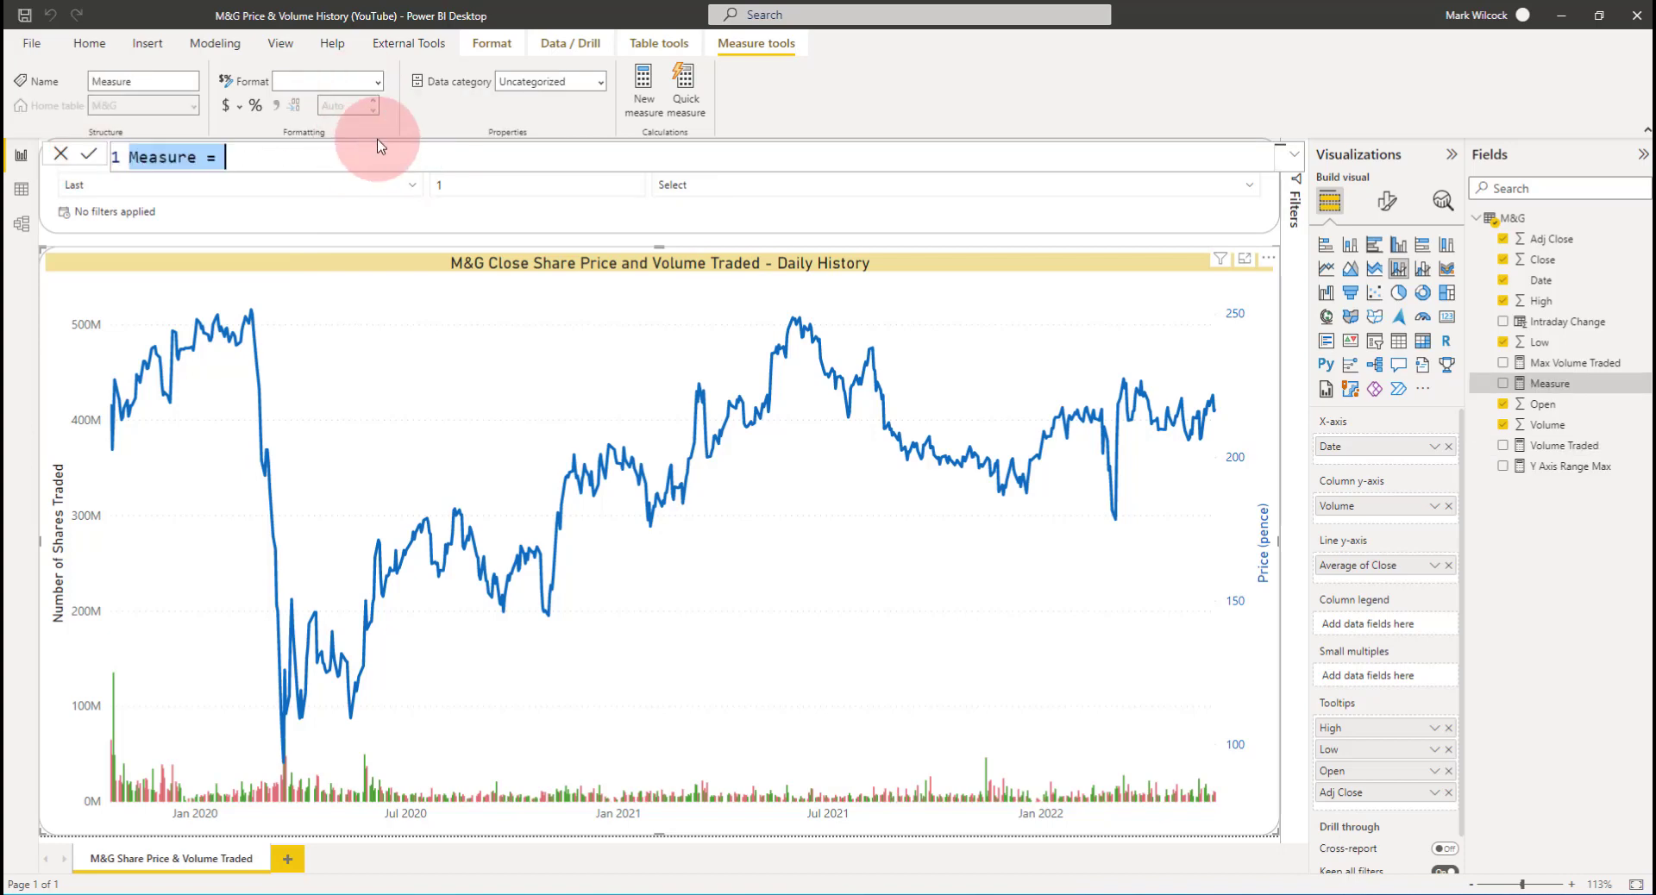
Create a Close Price measure defined as AVERAGE('M&G'[Close])
{"action": "double_click", "coordinate": [172, 158]}
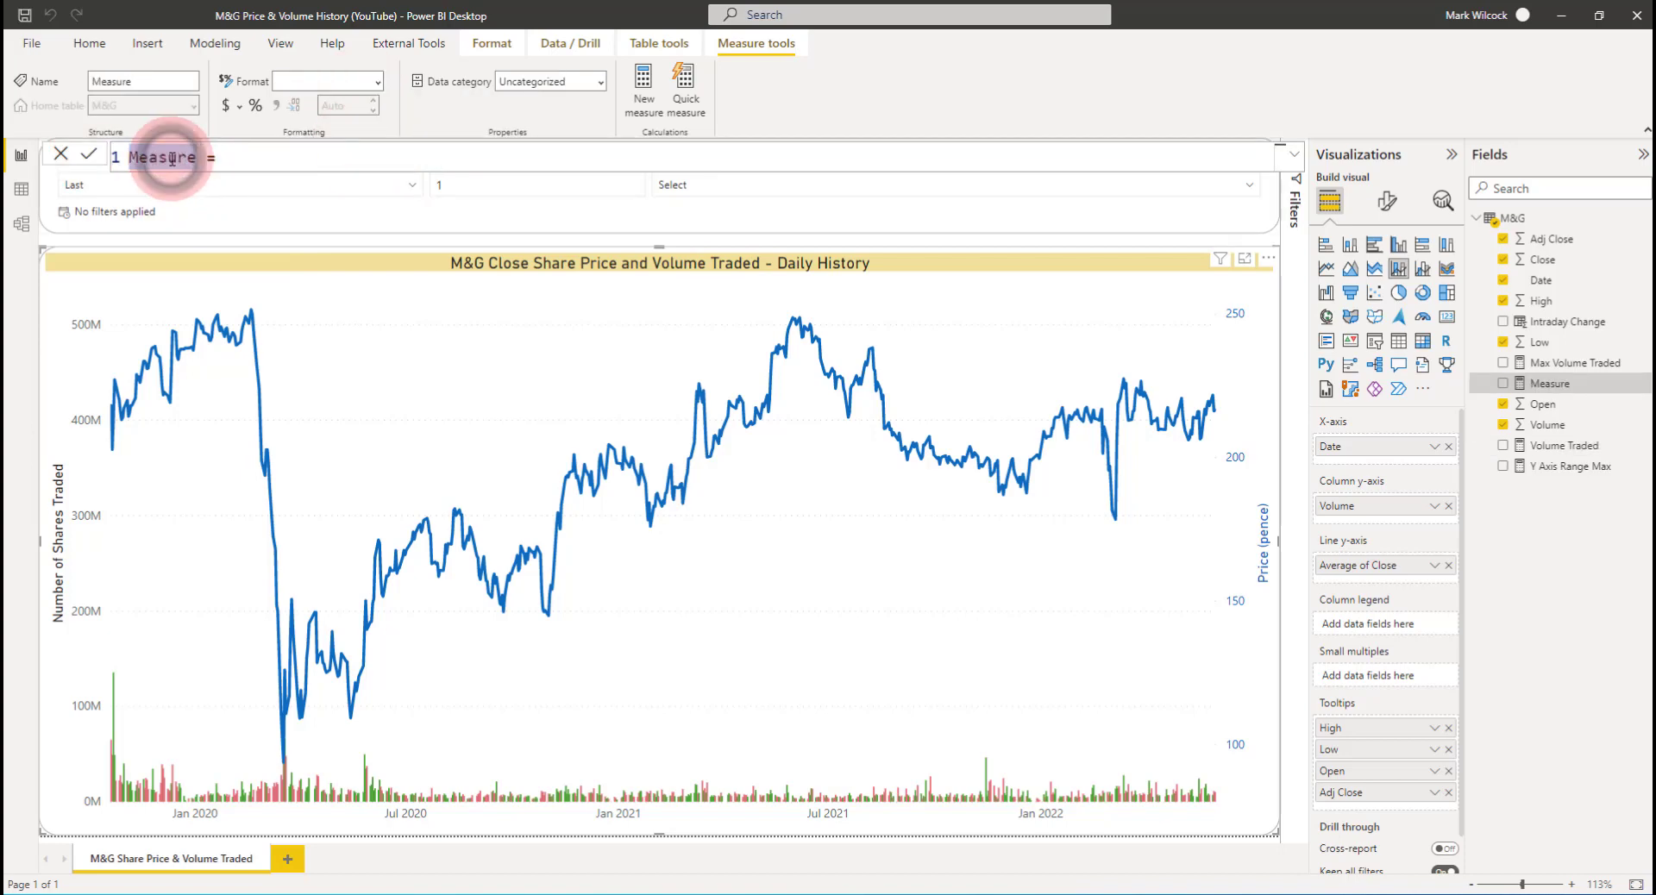
{"action": "type", "text": "Close Price"}
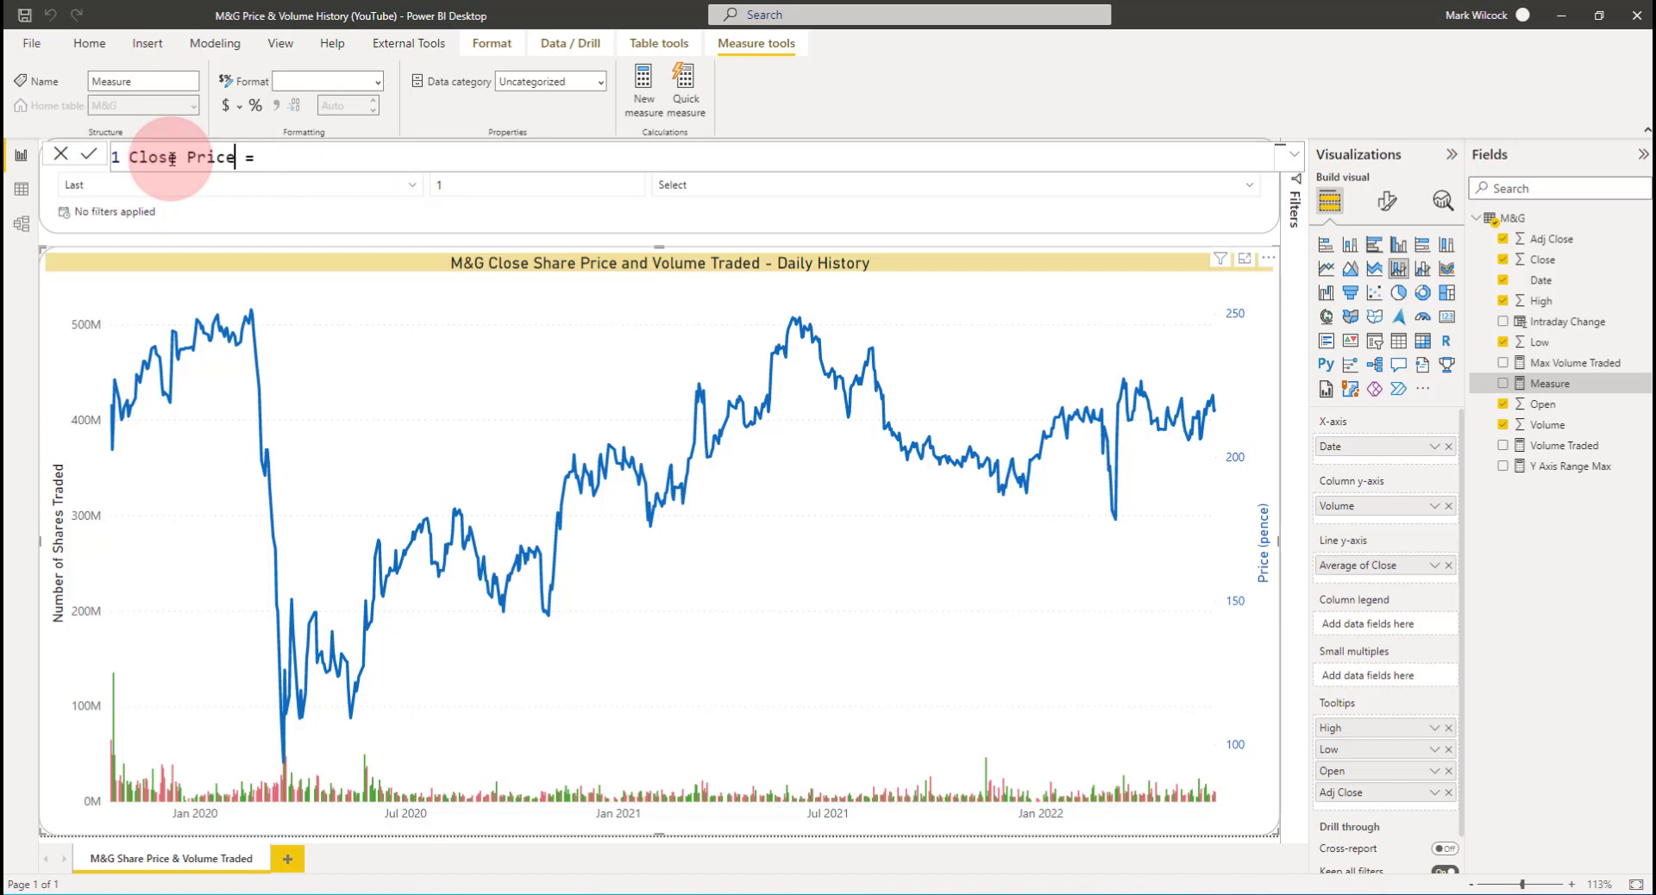
{"action": "left_click", "coordinate": [287, 152]}
{"action": "type", "text": "aver"}
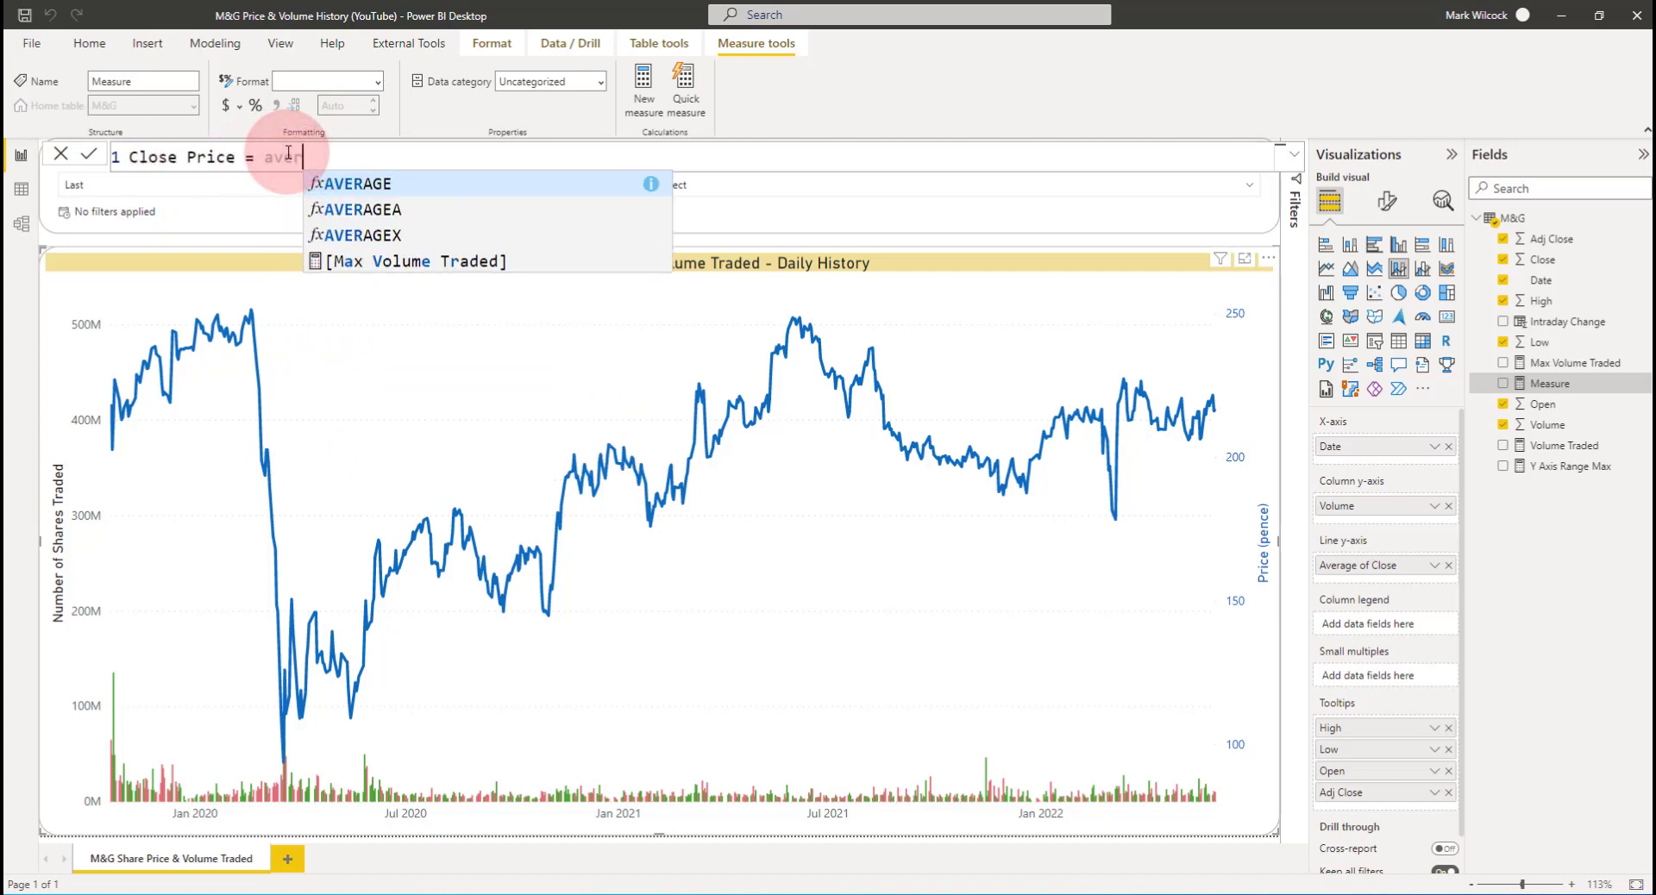
{"action": "key", "text": "Tab"}
{"action": "type", "text": "clos"}
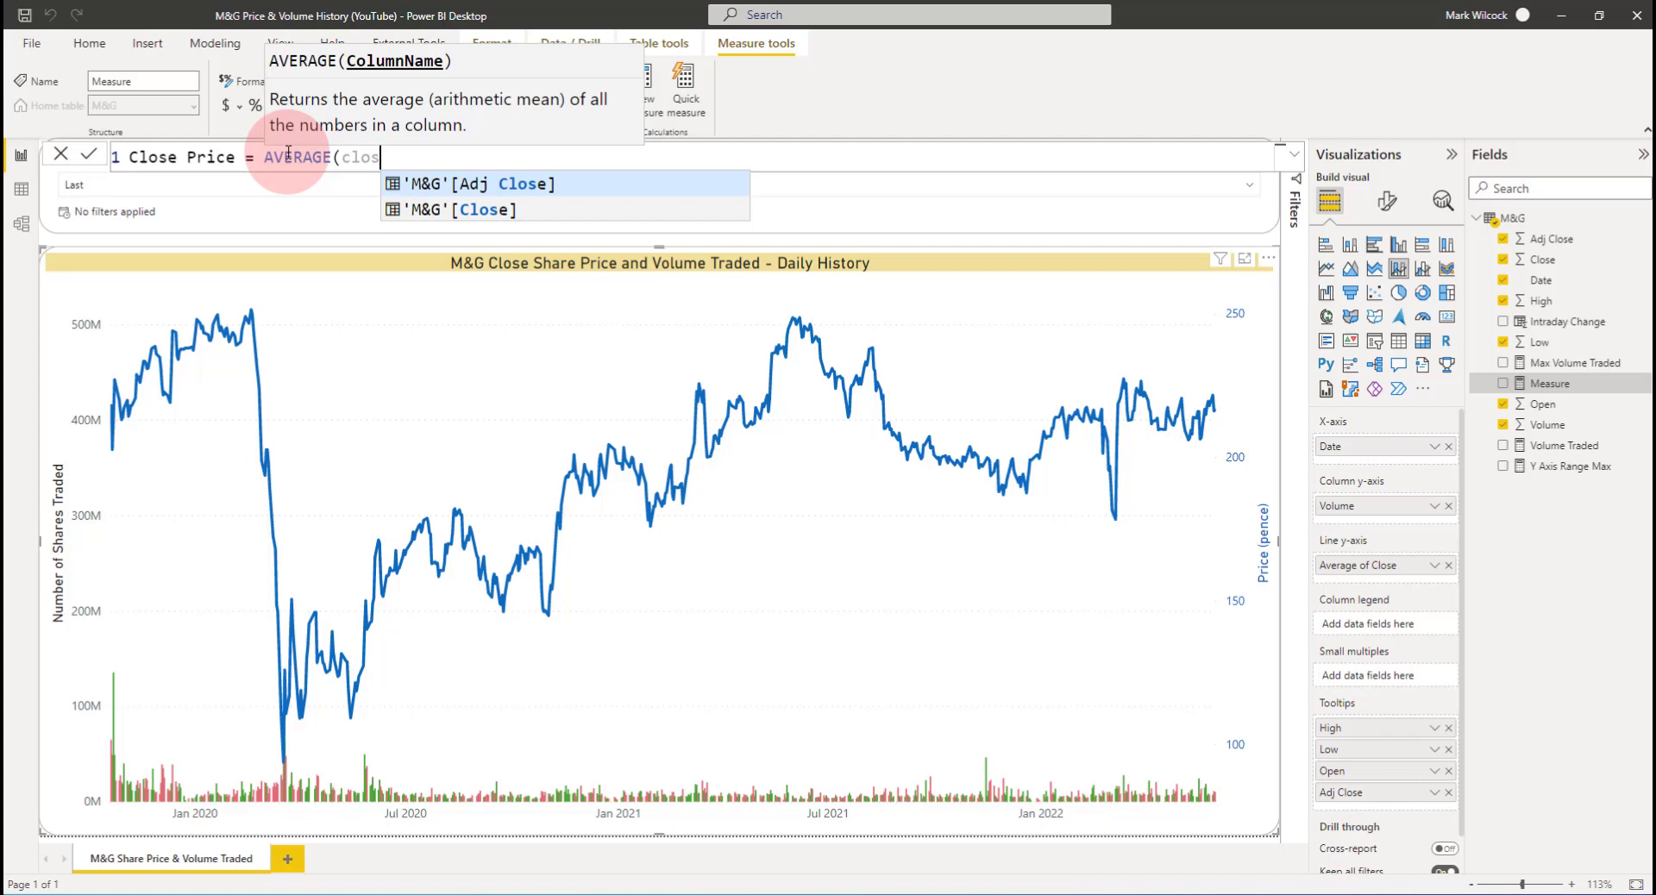
{"action": "key", "text": "Down"}
{"action": "key", "text": "Tab"}
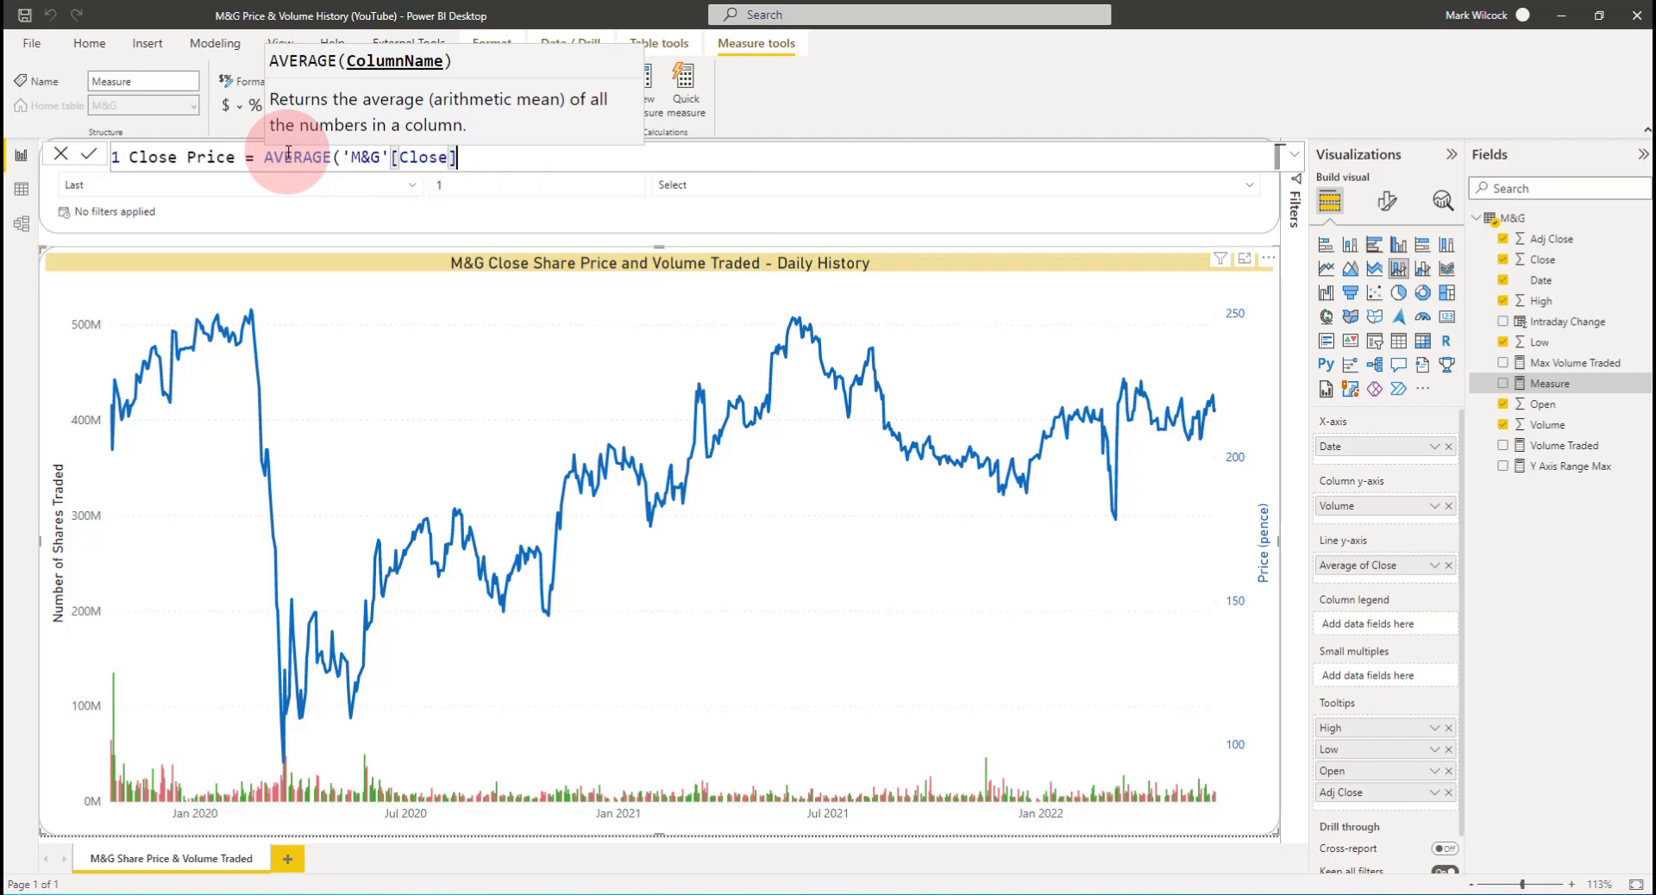
{"action": "type", "text": ")"}
{"action": "key", "text": "Return"}
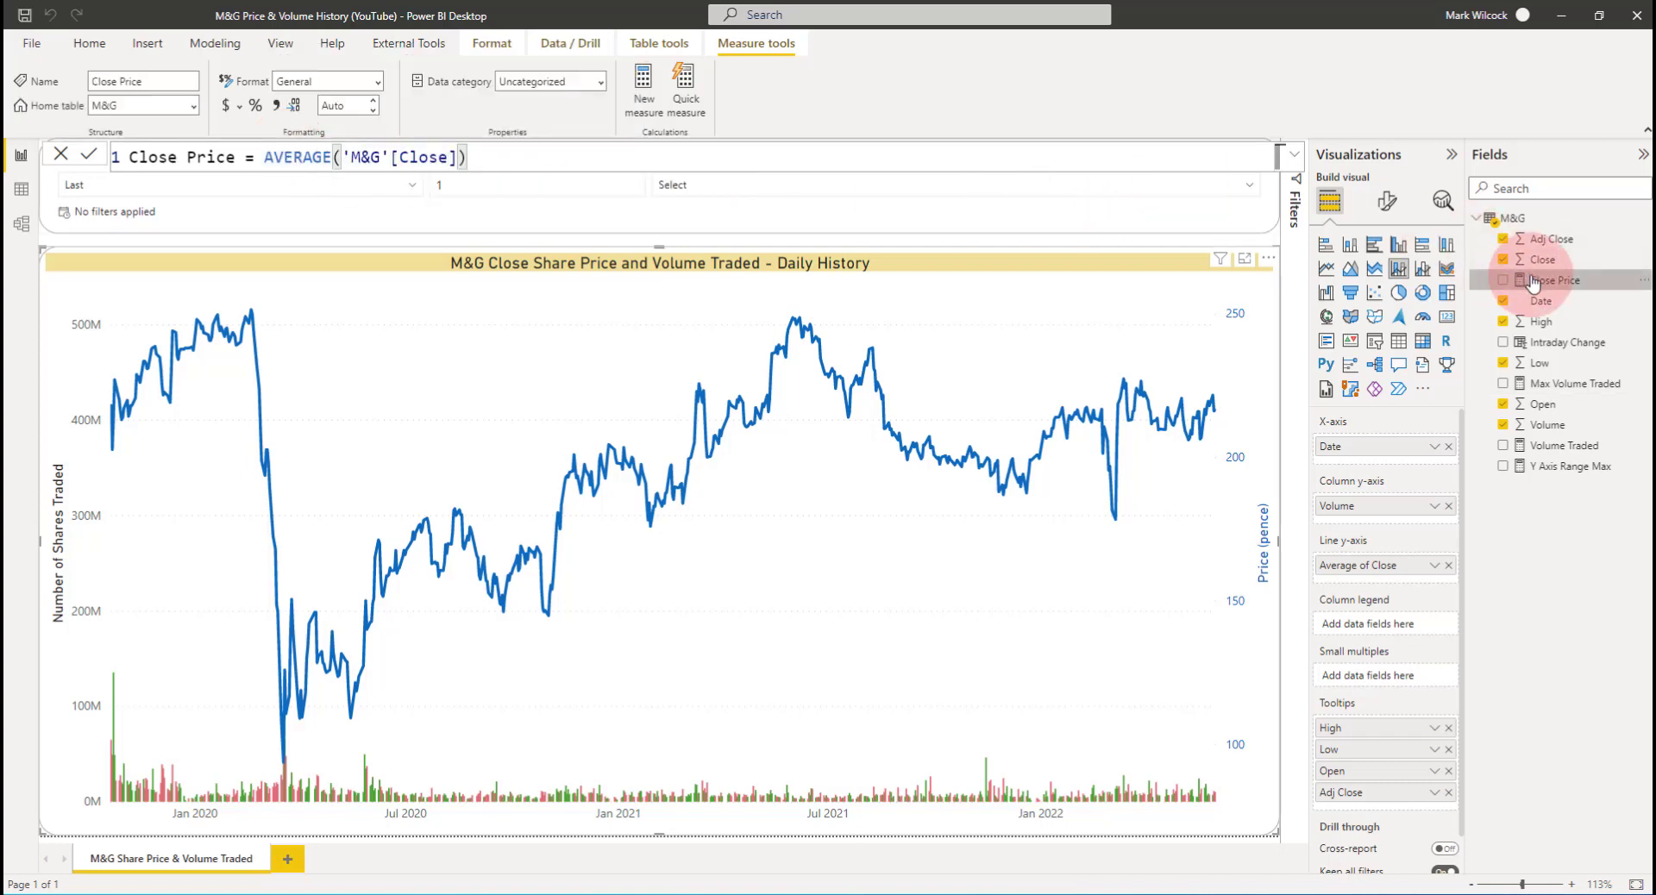
{"action": "left_click", "coordinate": [1548, 445]}
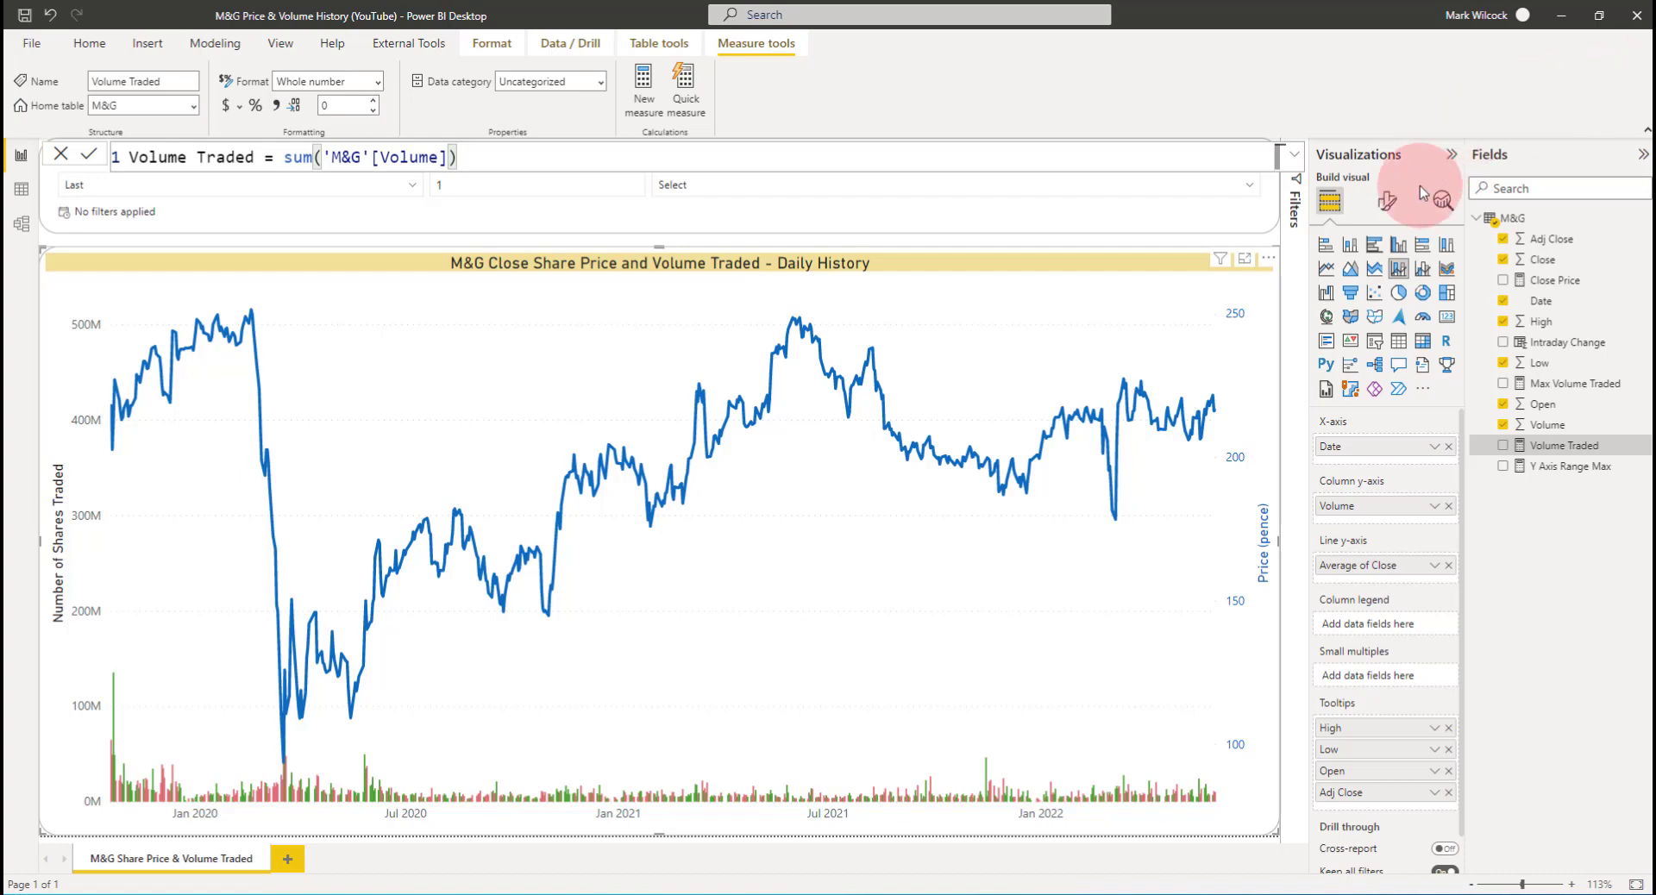
Turn on the combo chart's legend in the visual formatting
{"action": "left_click", "coordinate": [1387, 200]}
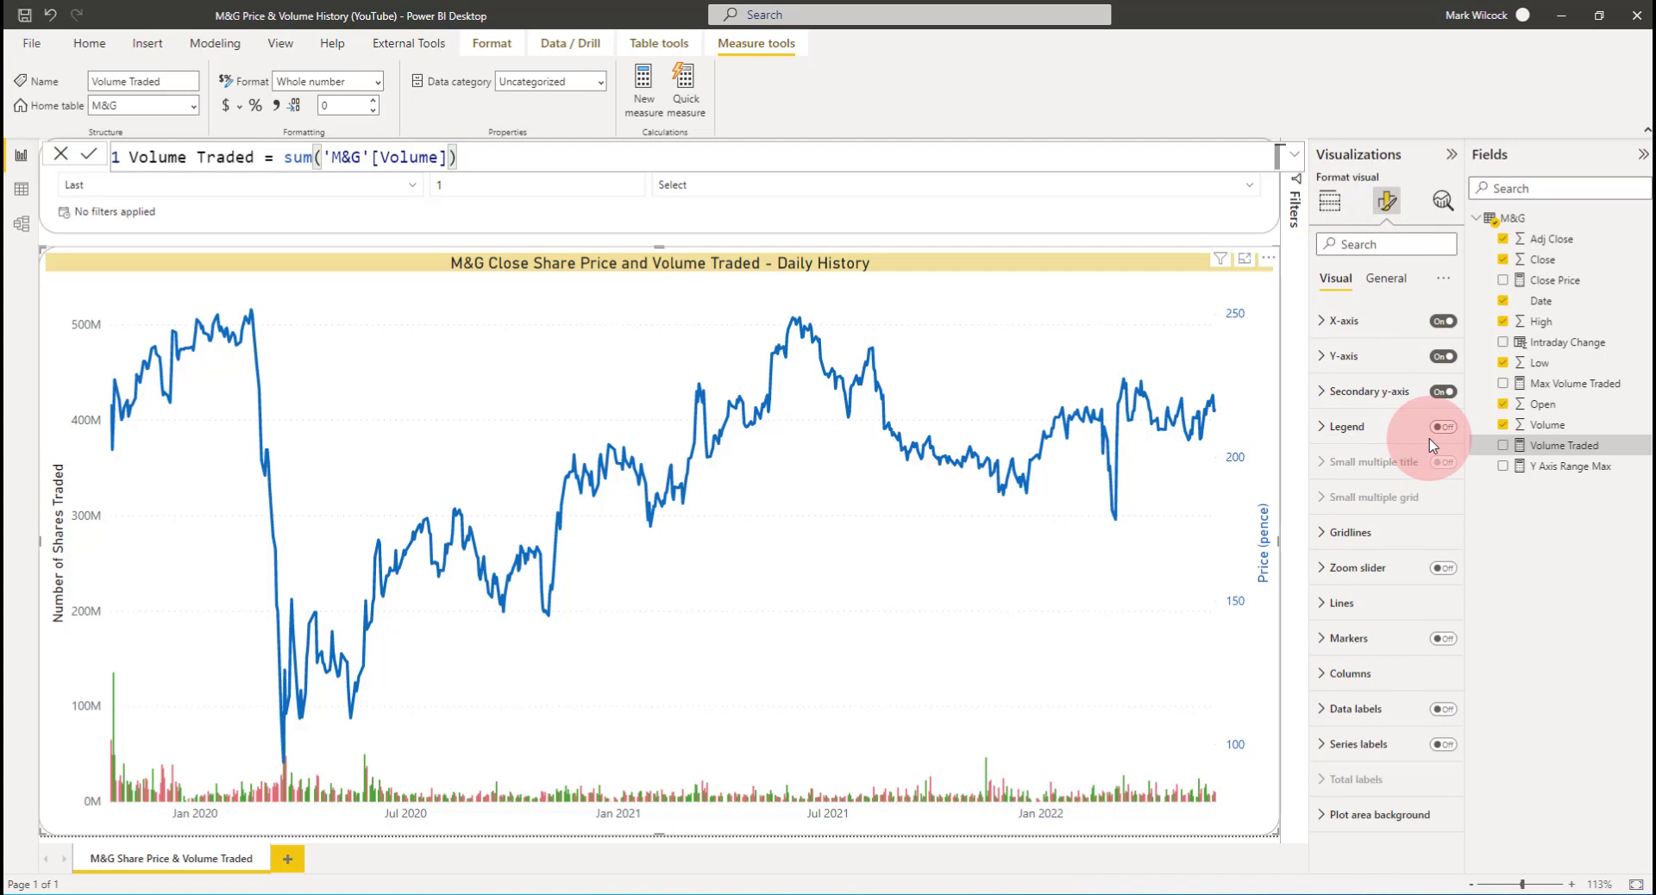
{"action": "left_click", "coordinate": [1442, 426]}
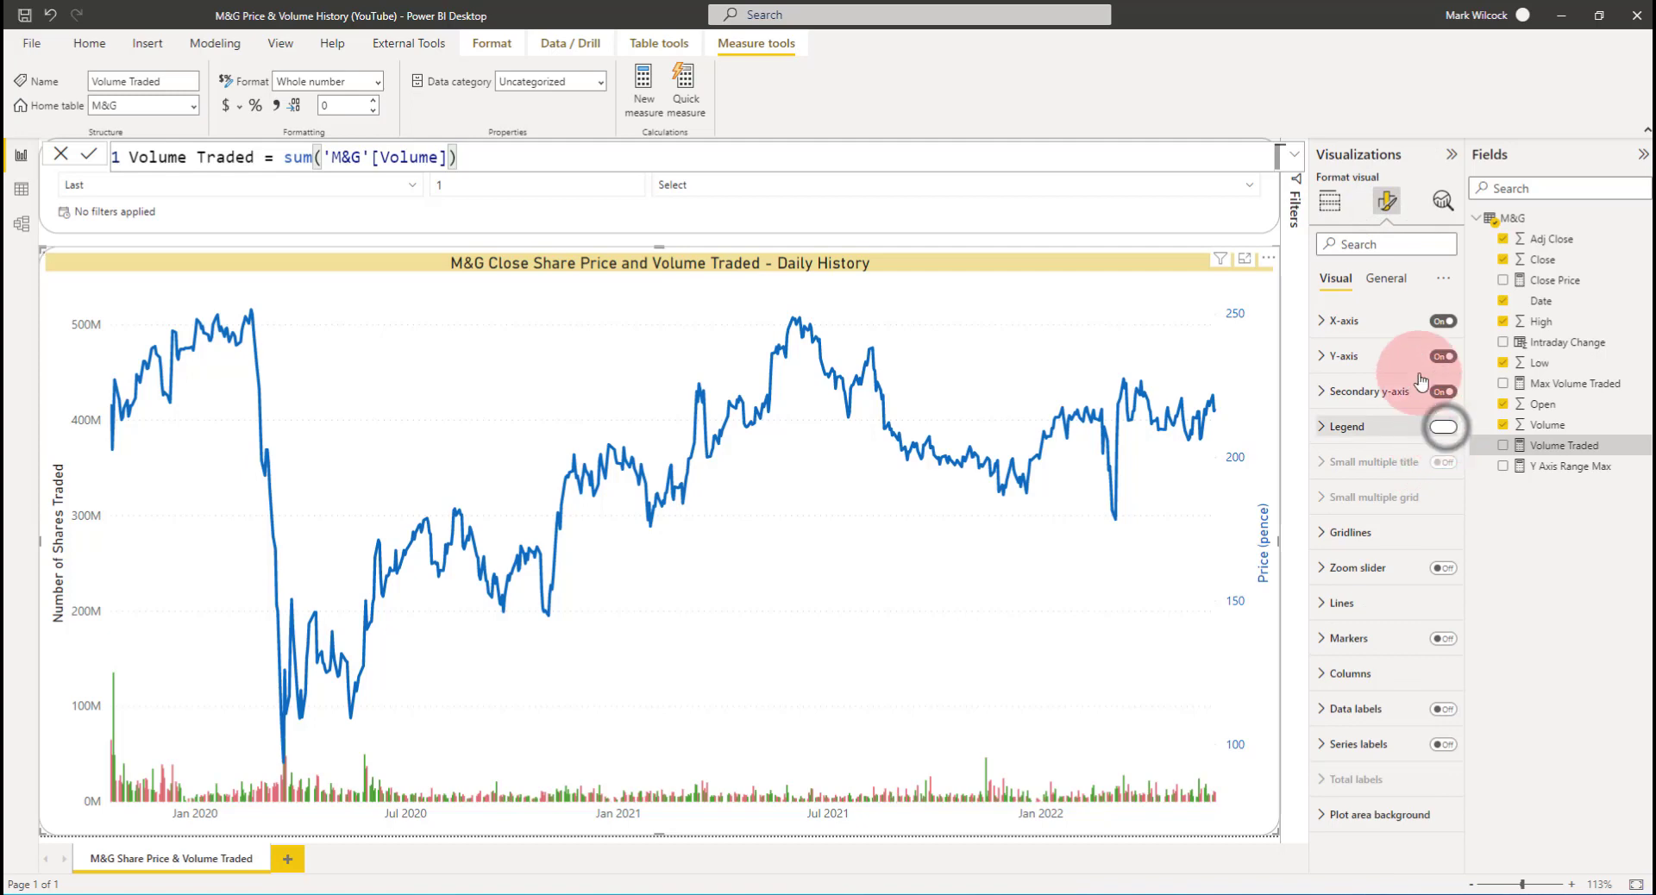
{"action": "left_click", "coordinate": [1329, 200]}
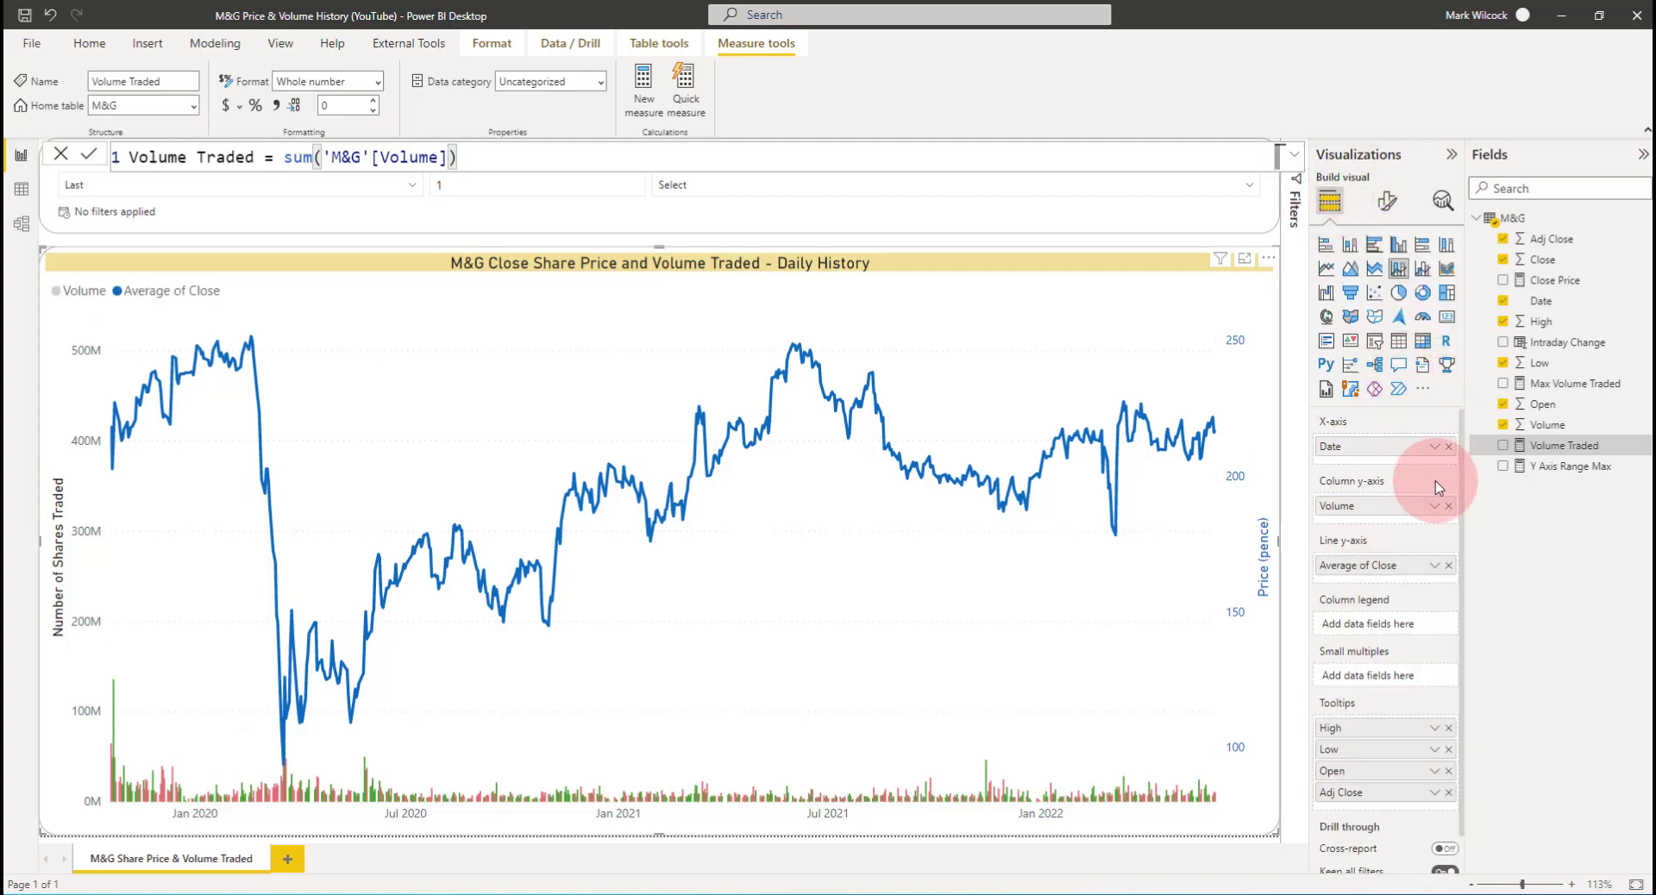
Replace Volume with Volume Traded for columns and Average of Close with Close Price for the line
{"action": "left_click_drag", "start_coordinate": [1543, 449], "coordinate": [1447, 507]}
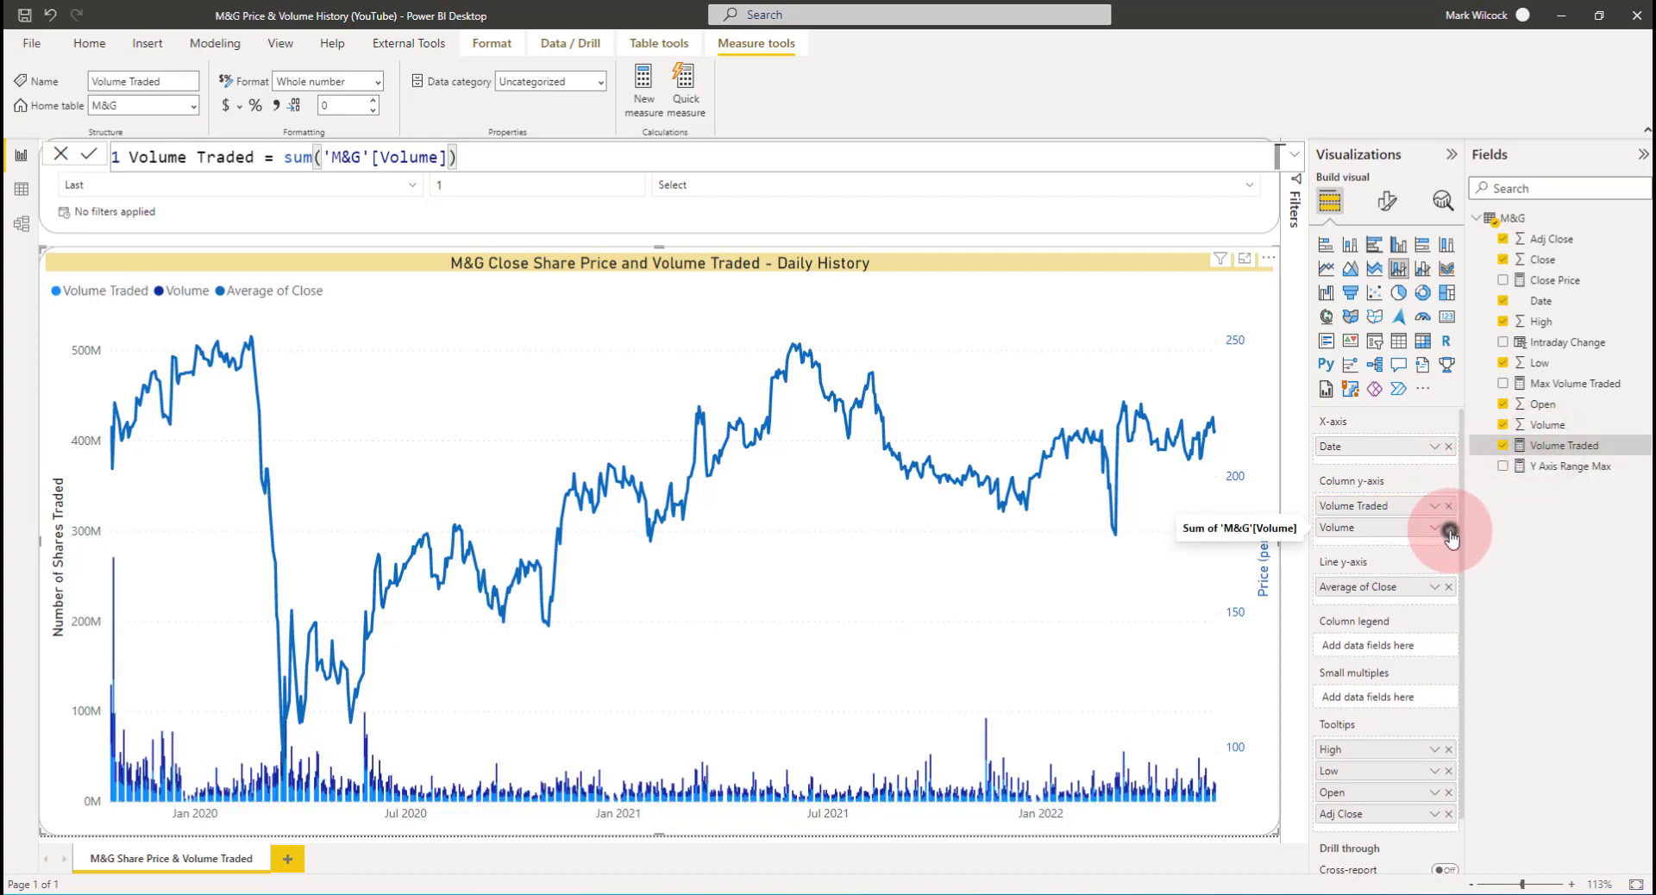
{"action": "left_click", "coordinate": [1449, 527]}
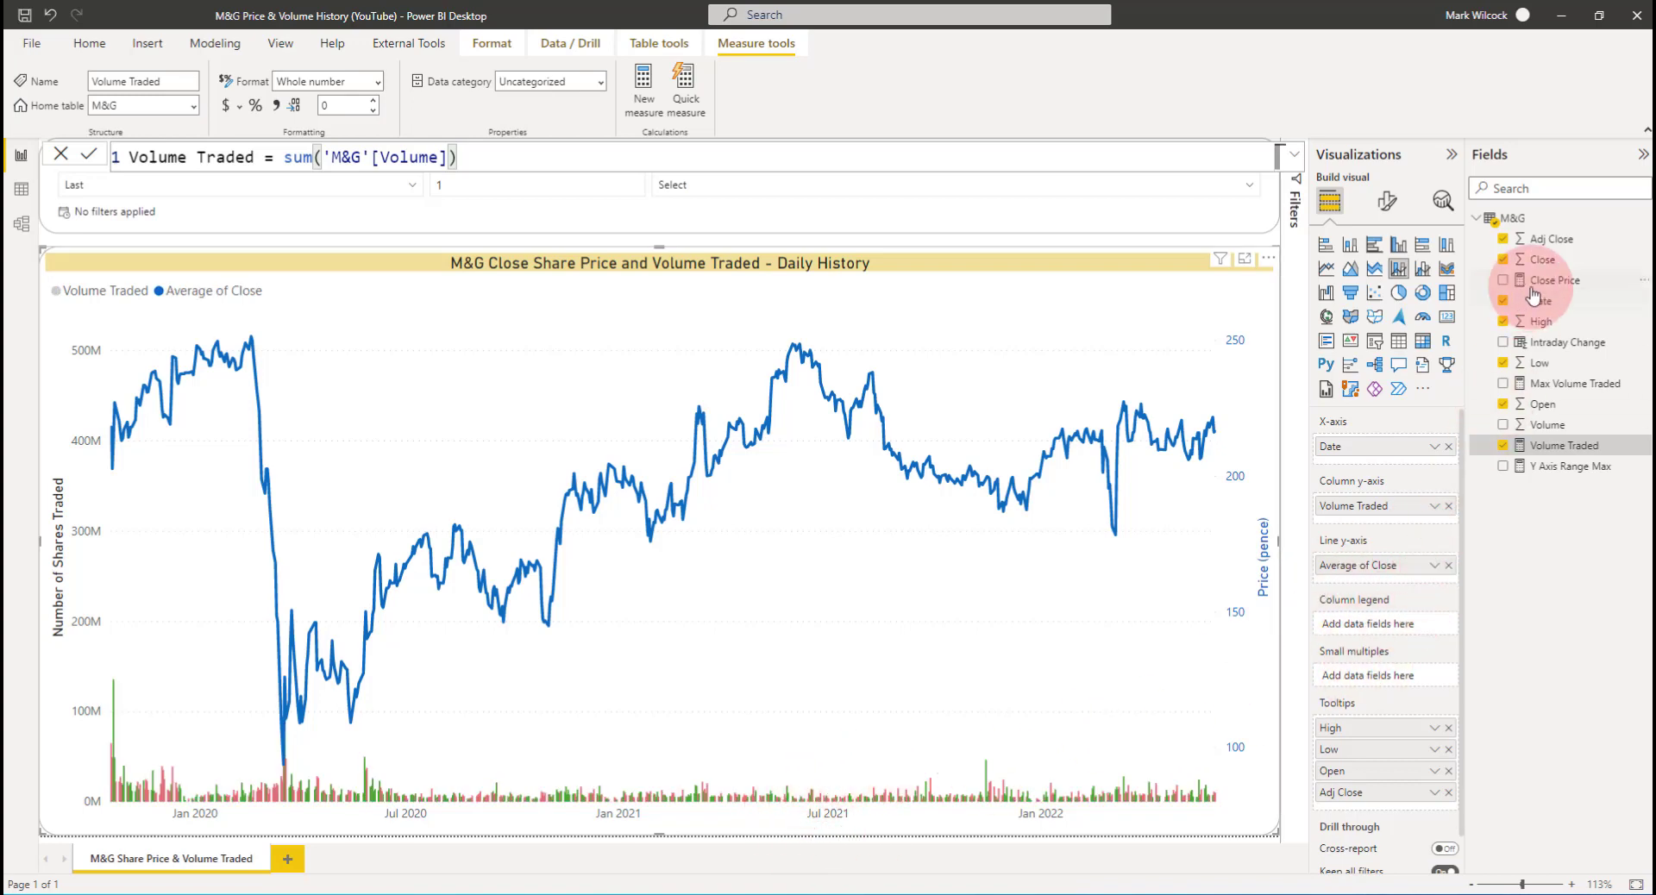
{"action": "left_click_drag", "start_coordinate": [1544, 280], "coordinate": [1399, 568]}
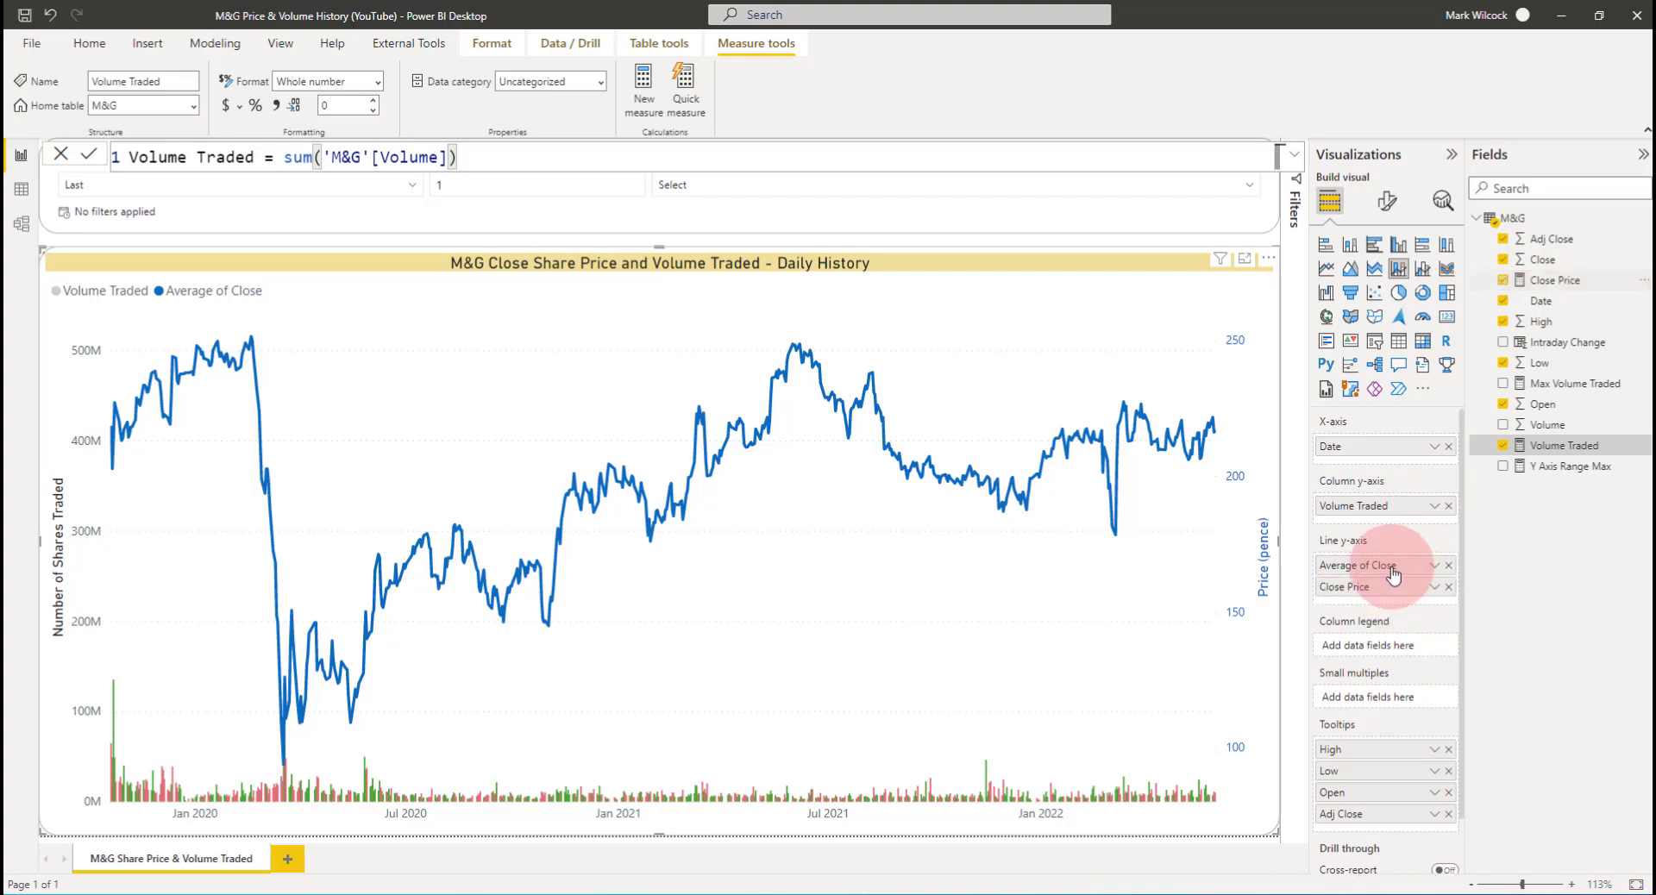
{"action": "left_click", "coordinate": [169, 293]}
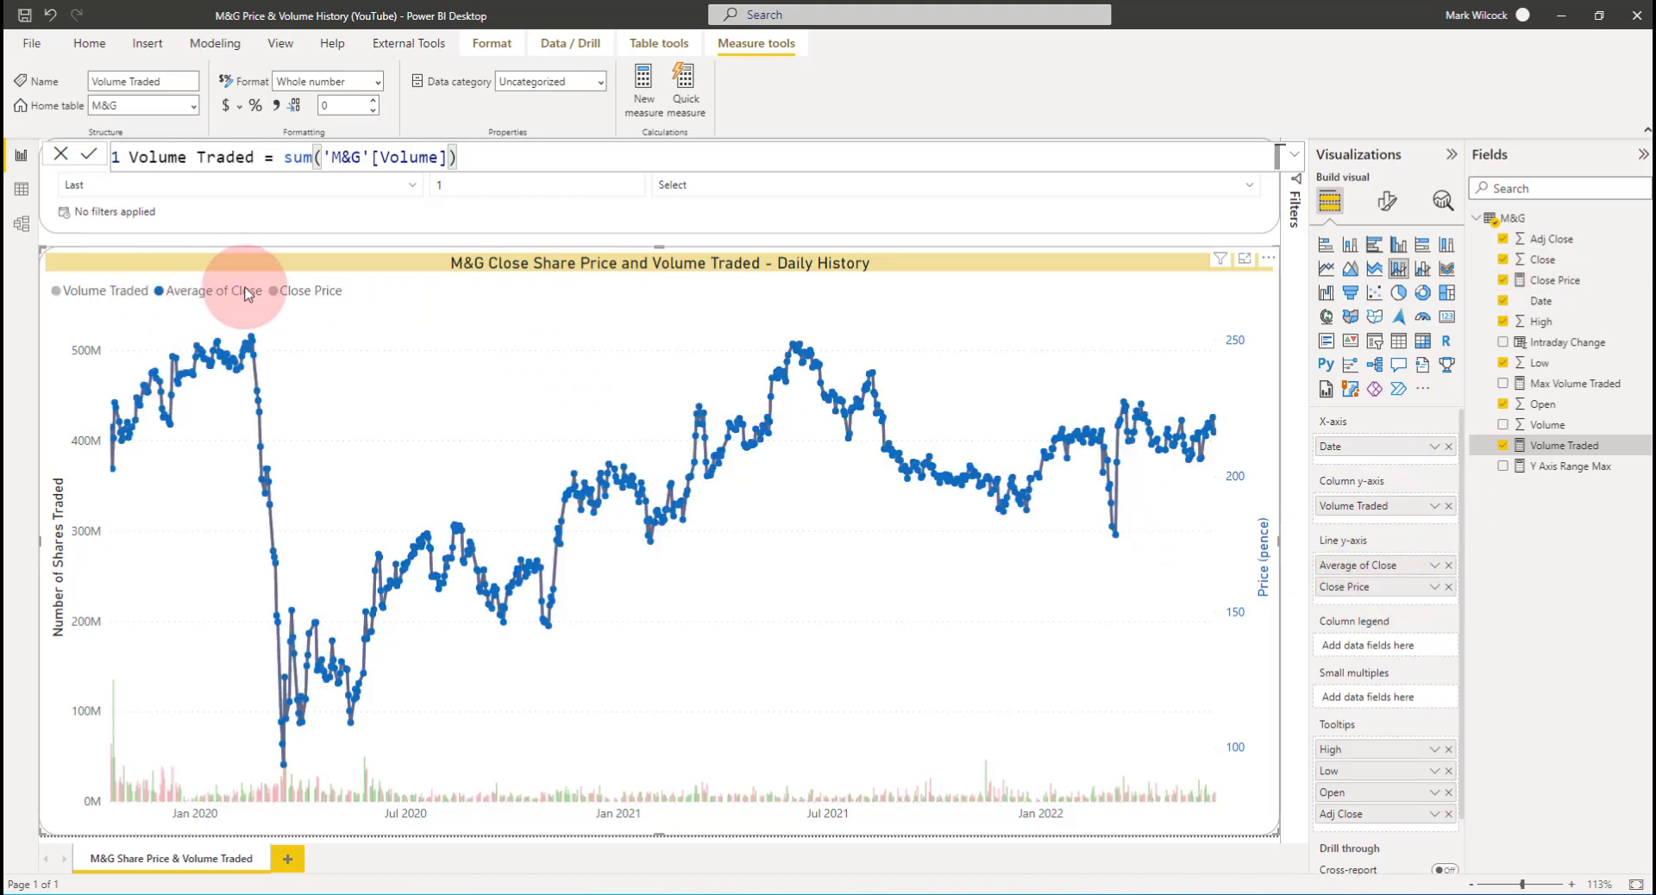
{"action": "left_click", "coordinate": [286, 291]}
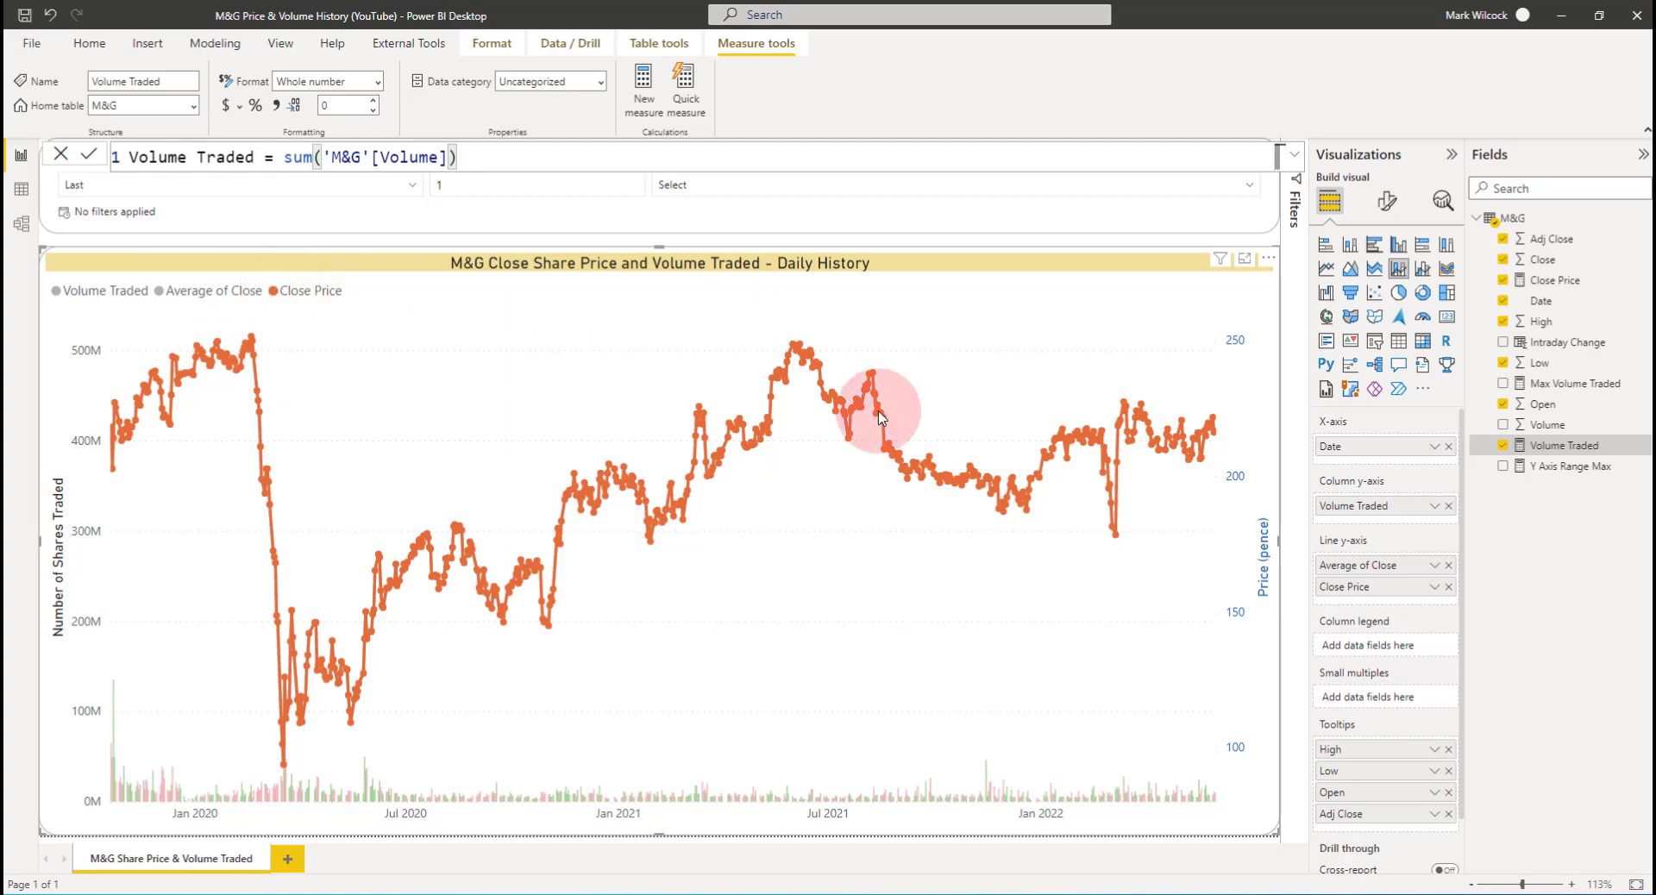
{"action": "left_click", "coordinate": [1449, 565]}
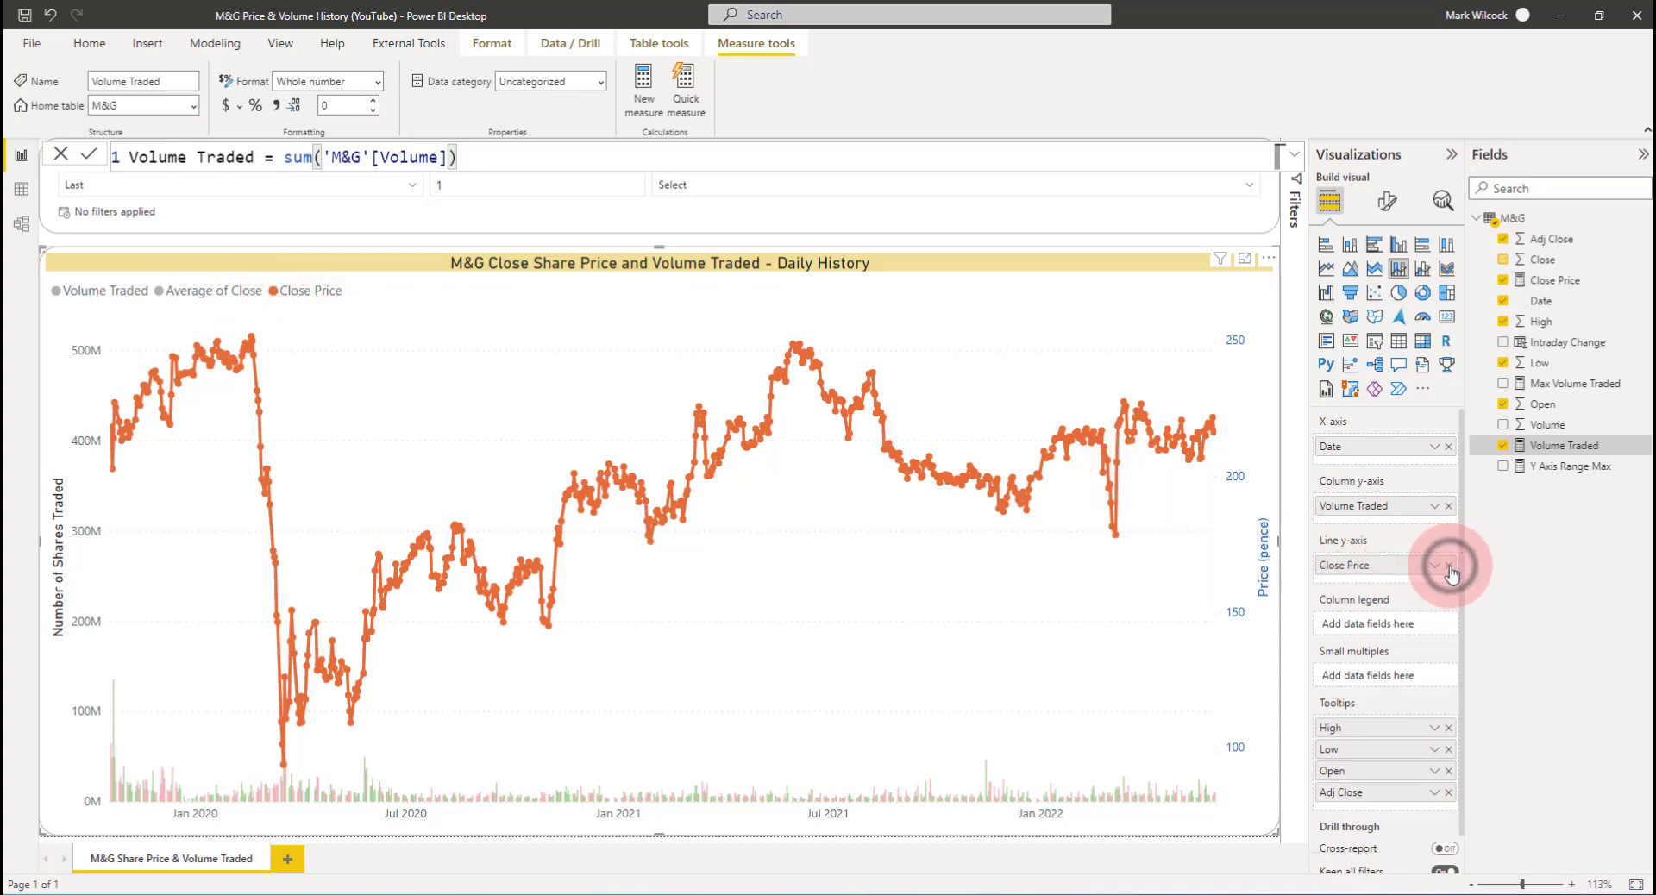
{"action": "left_click", "coordinate": [1042, 593]}
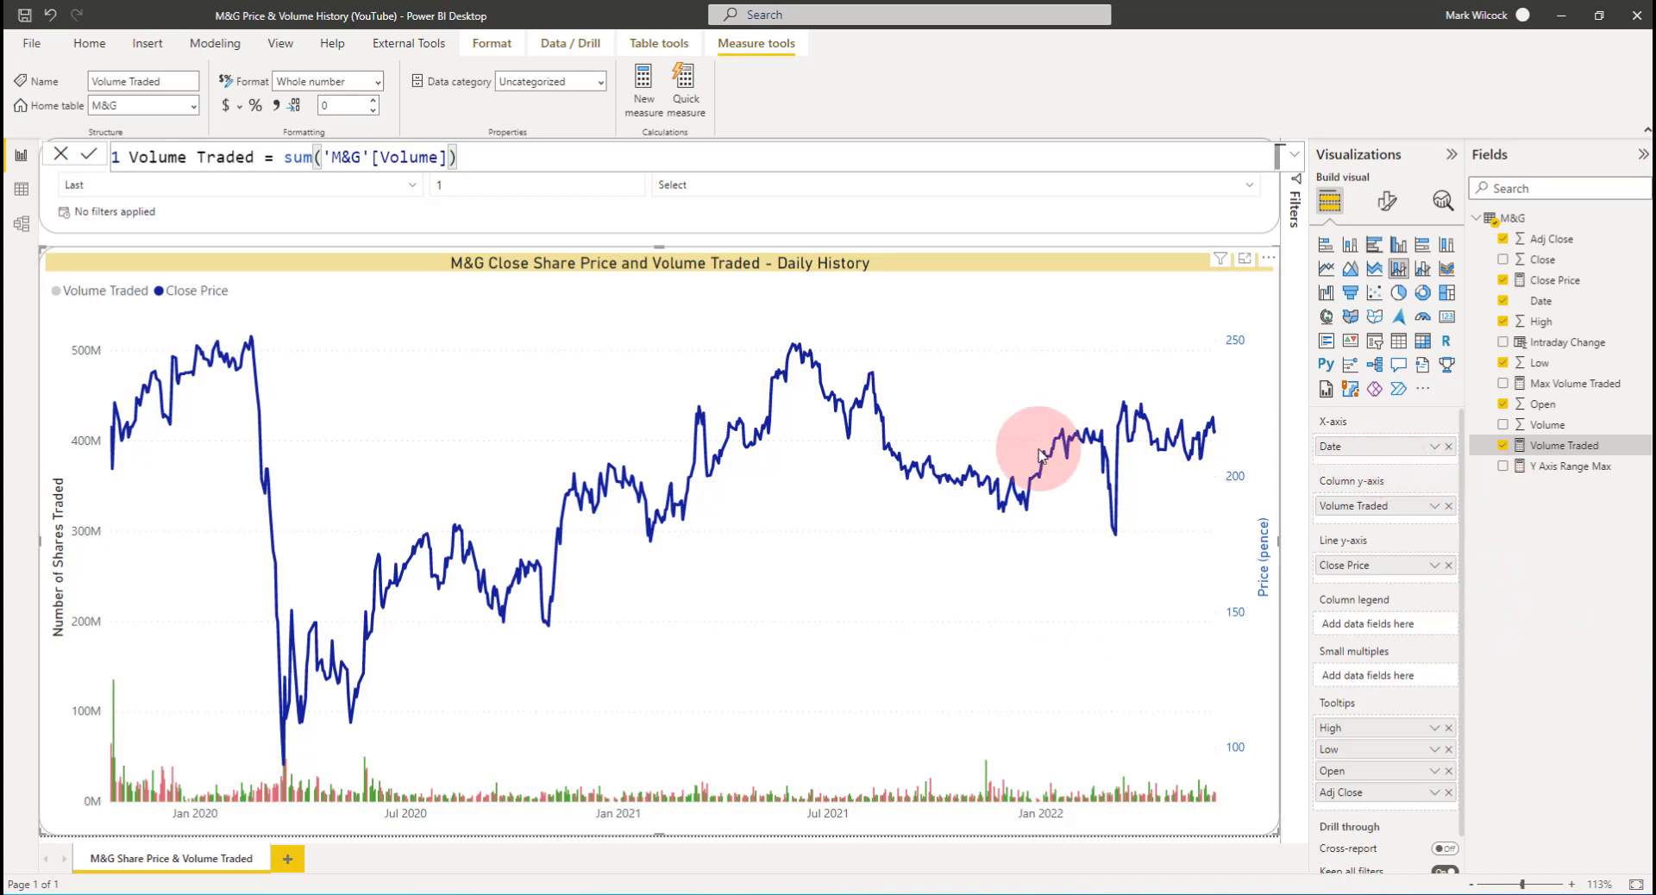
Hide the M&G table's raw Volume and Close columns in Model view, then return to the report
{"action": "left_click", "coordinate": [21, 223]}
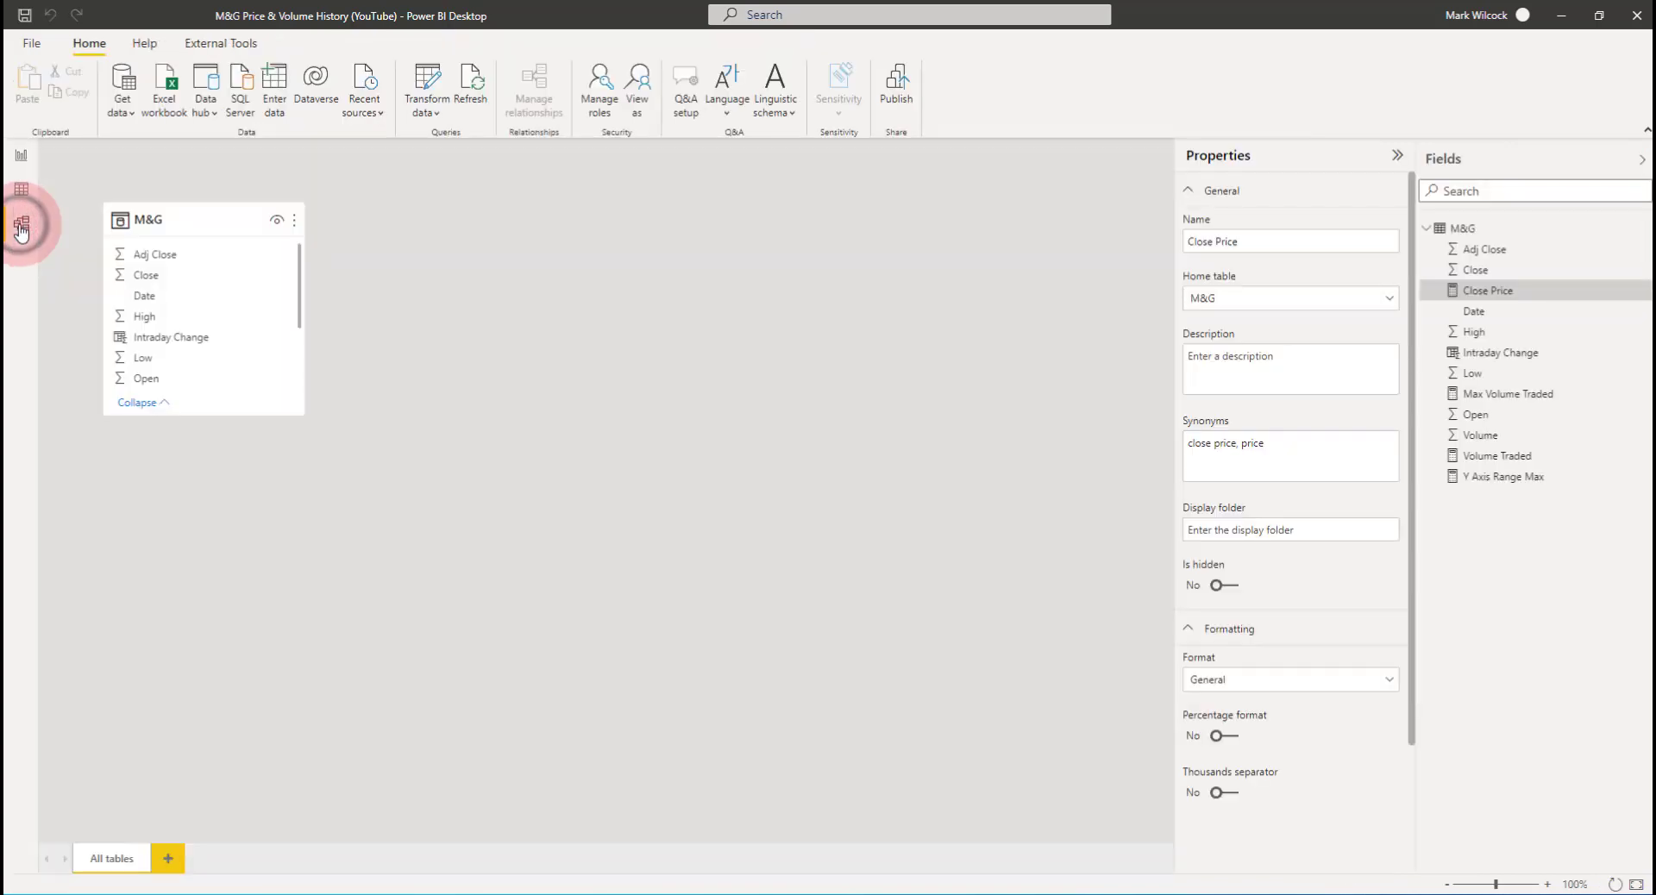
{"action": "left_click_drag", "start_coordinate": [196, 417], "coordinate": [173, 626]}
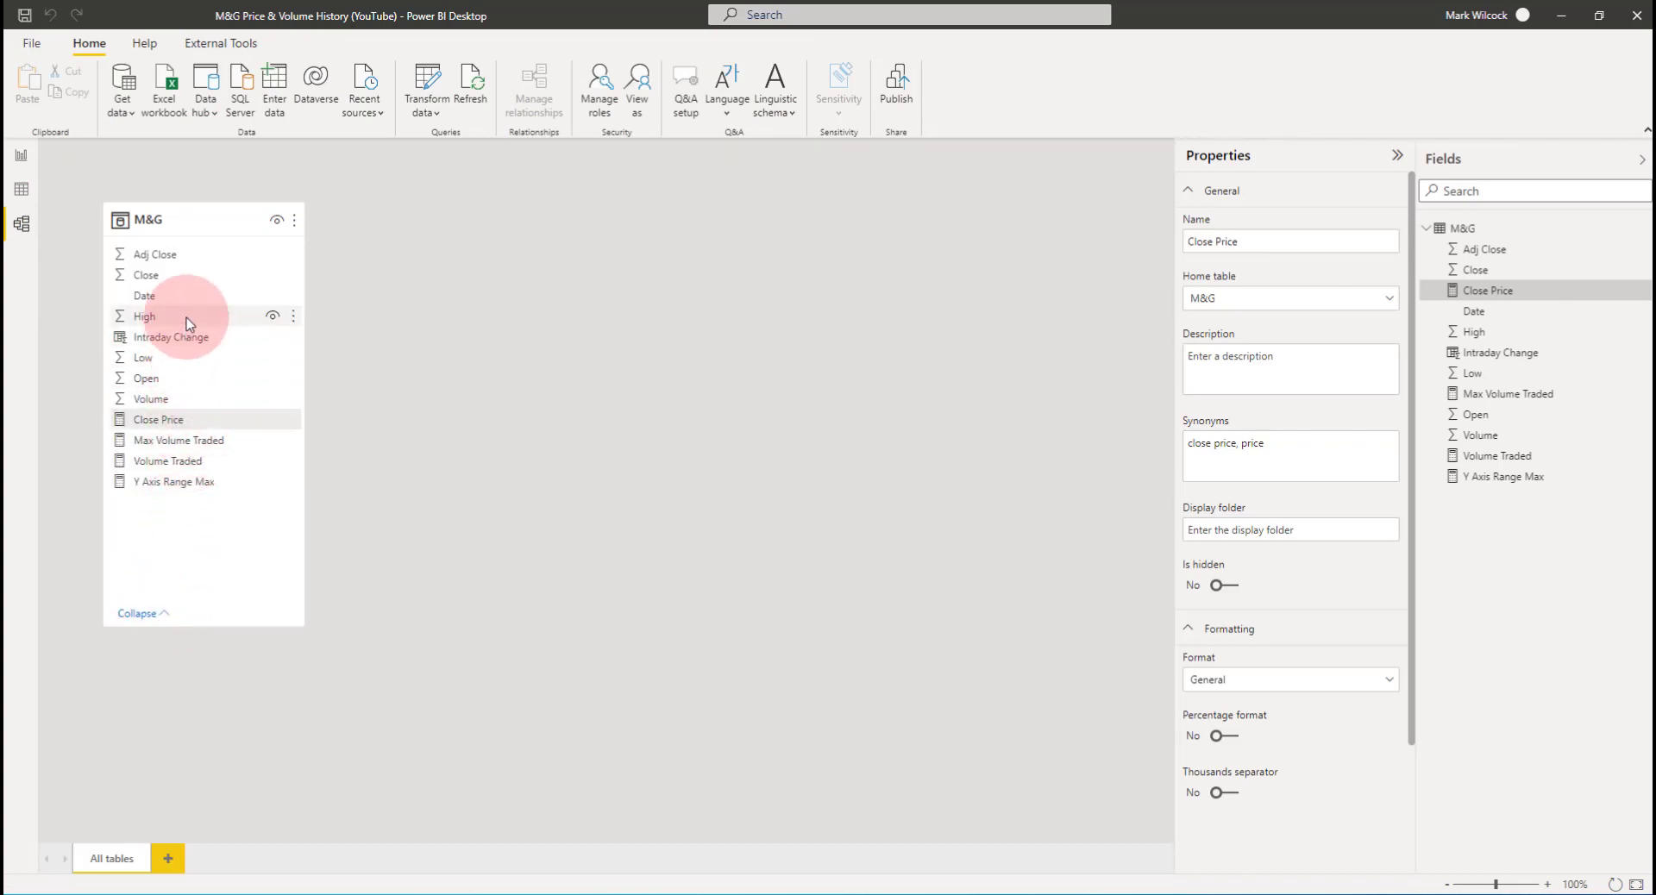
{"action": "left_click", "coordinate": [187, 398]}
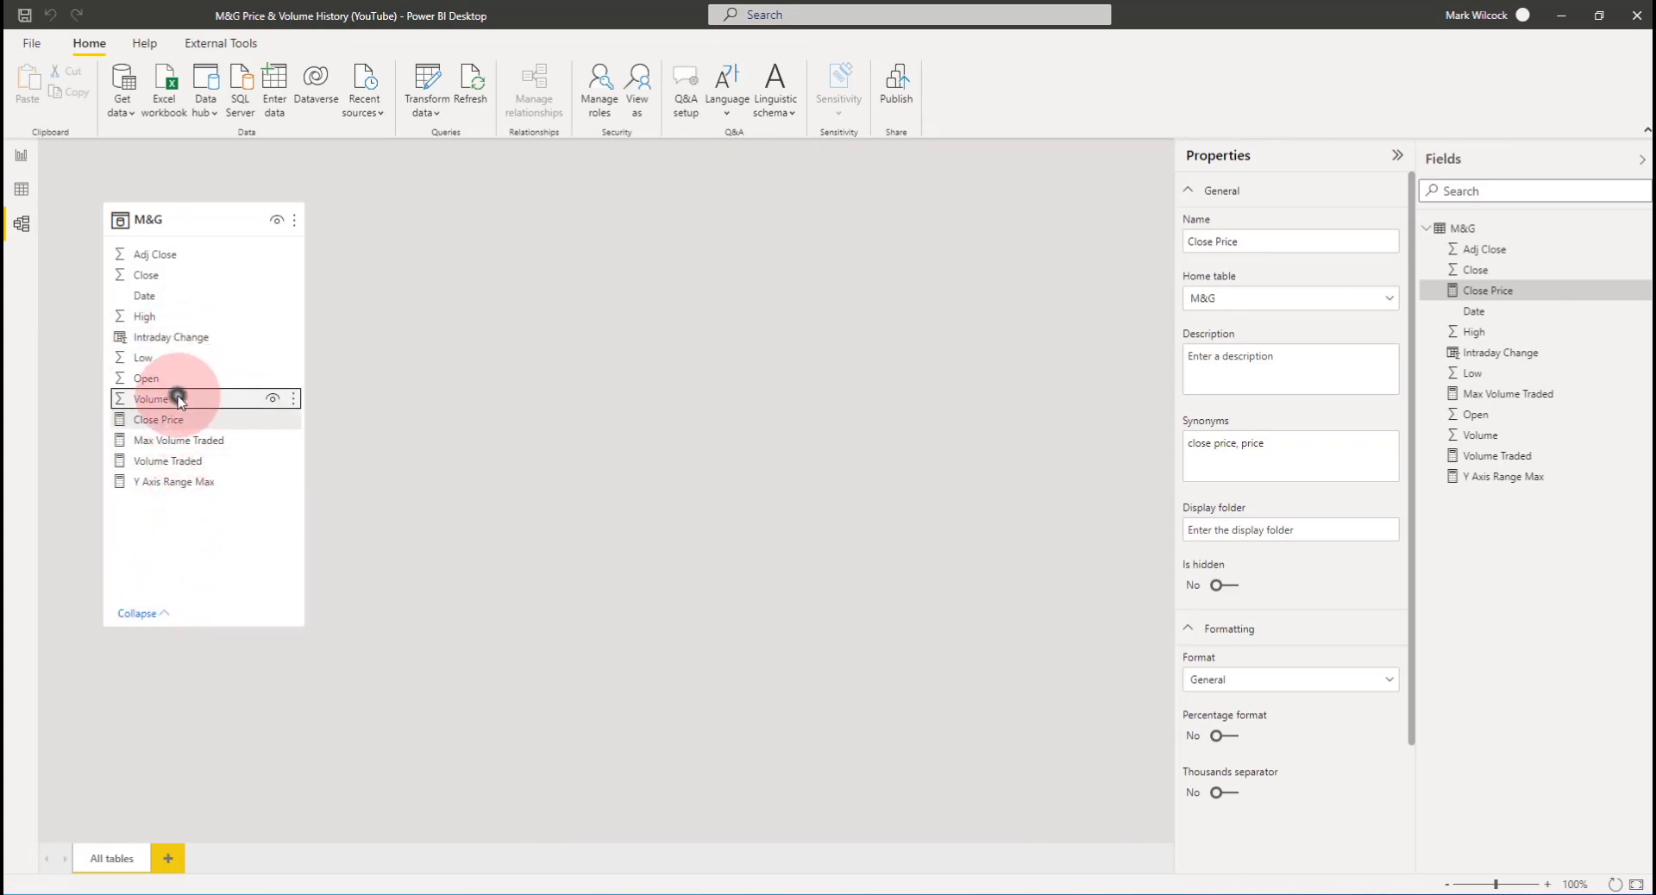
{"action": "left_click", "coordinate": [169, 275], "text": "ctrl"}
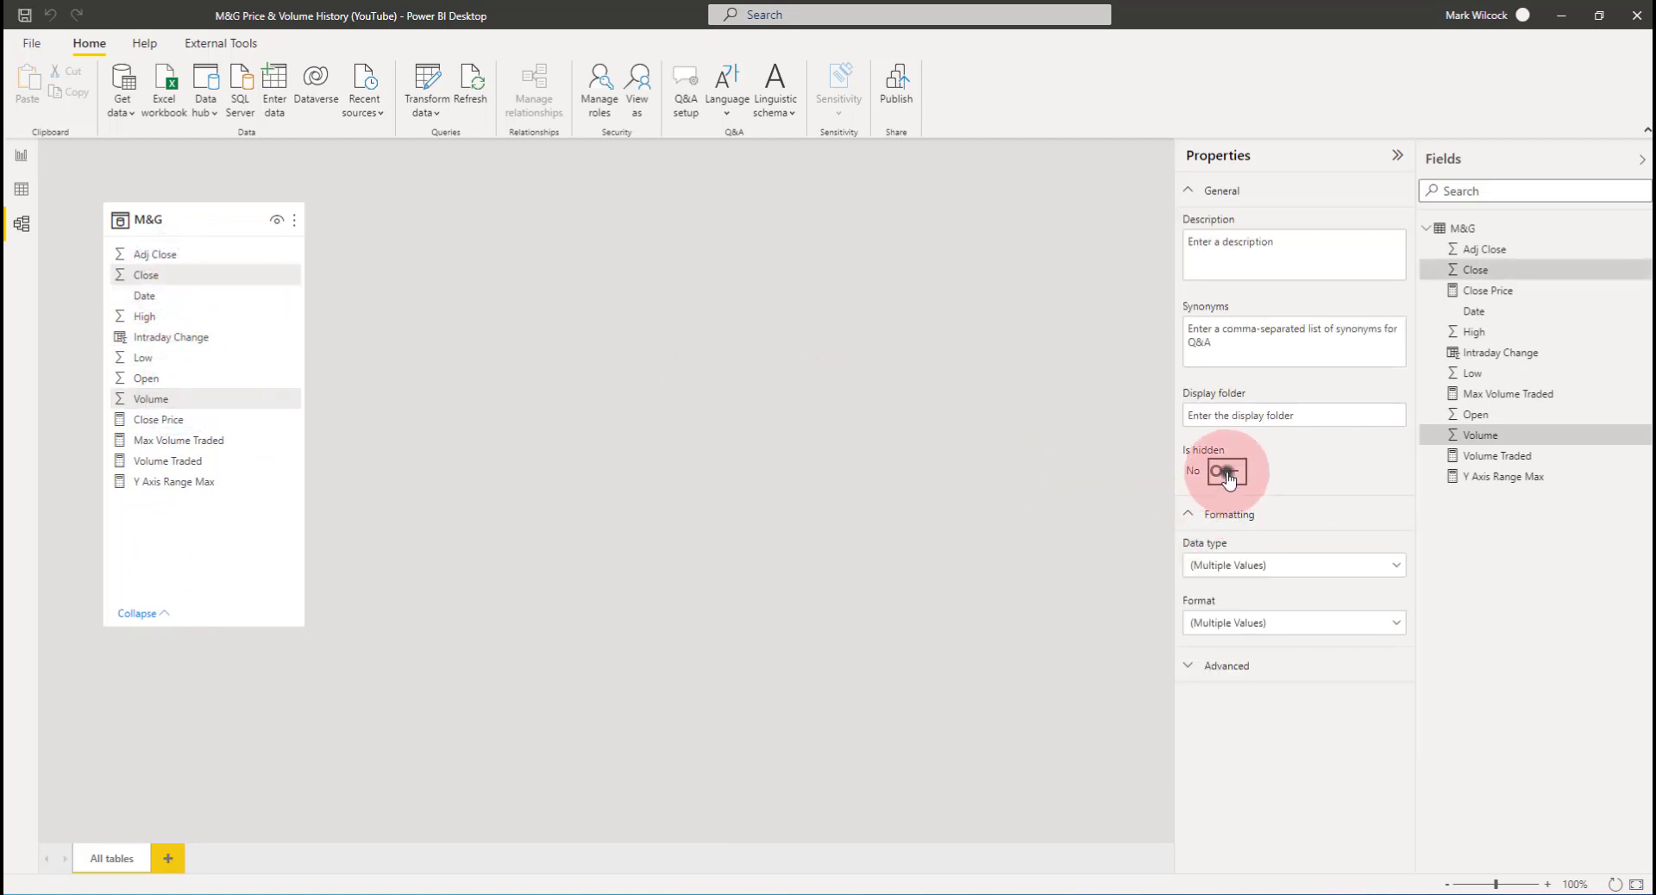
{"action": "left_click", "coordinate": [23, 157]}
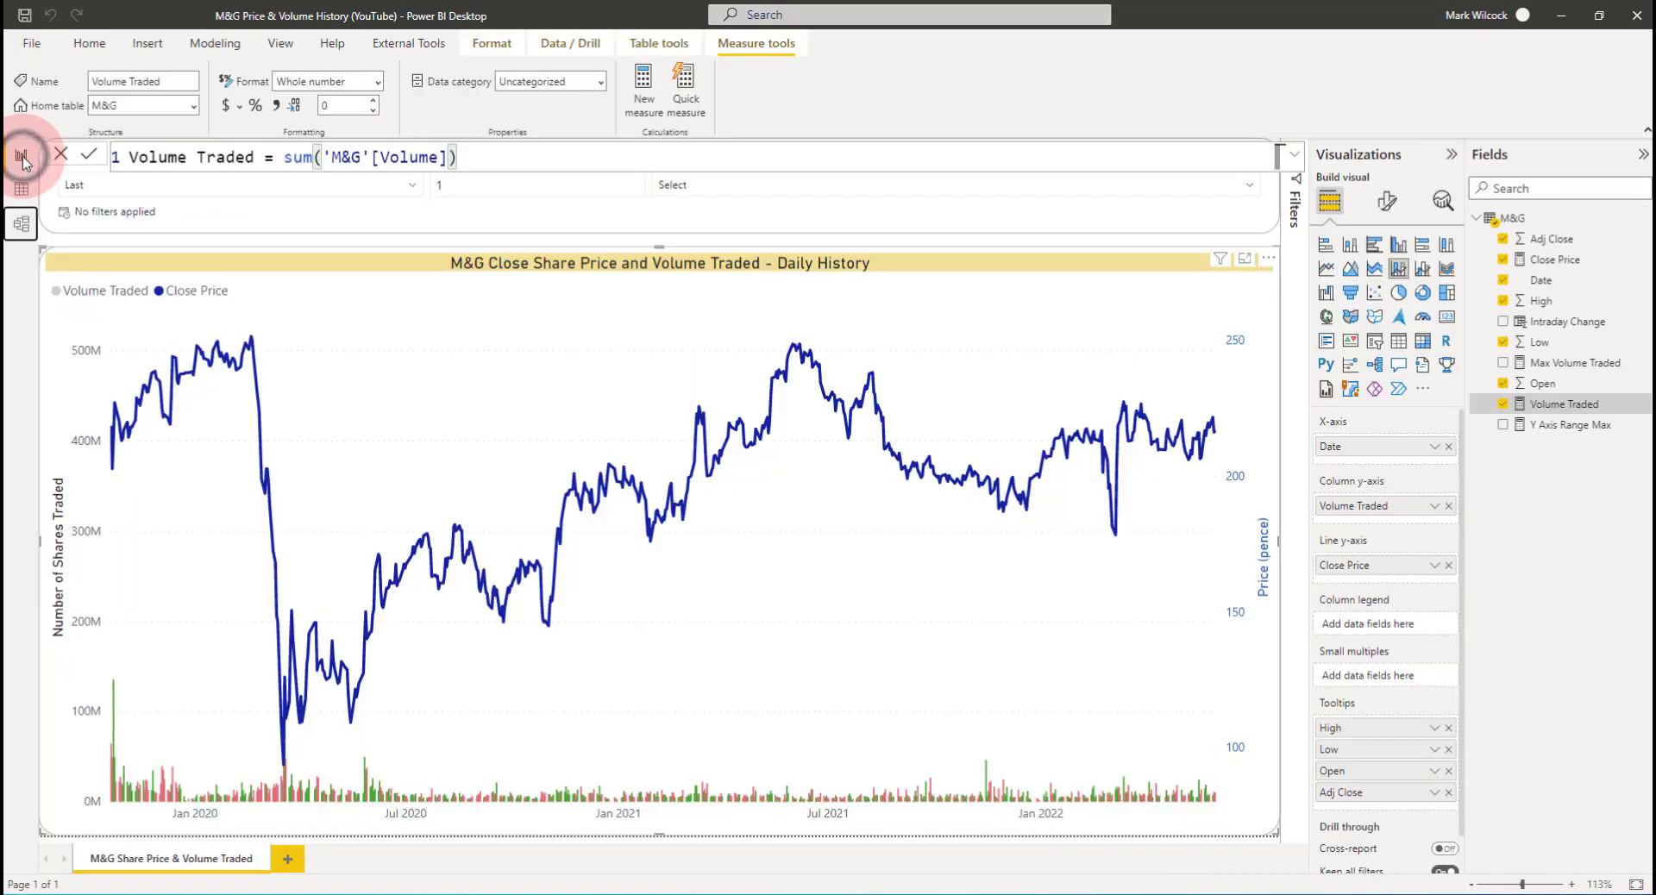
{"action": "left_click", "coordinate": [1073, 557]}
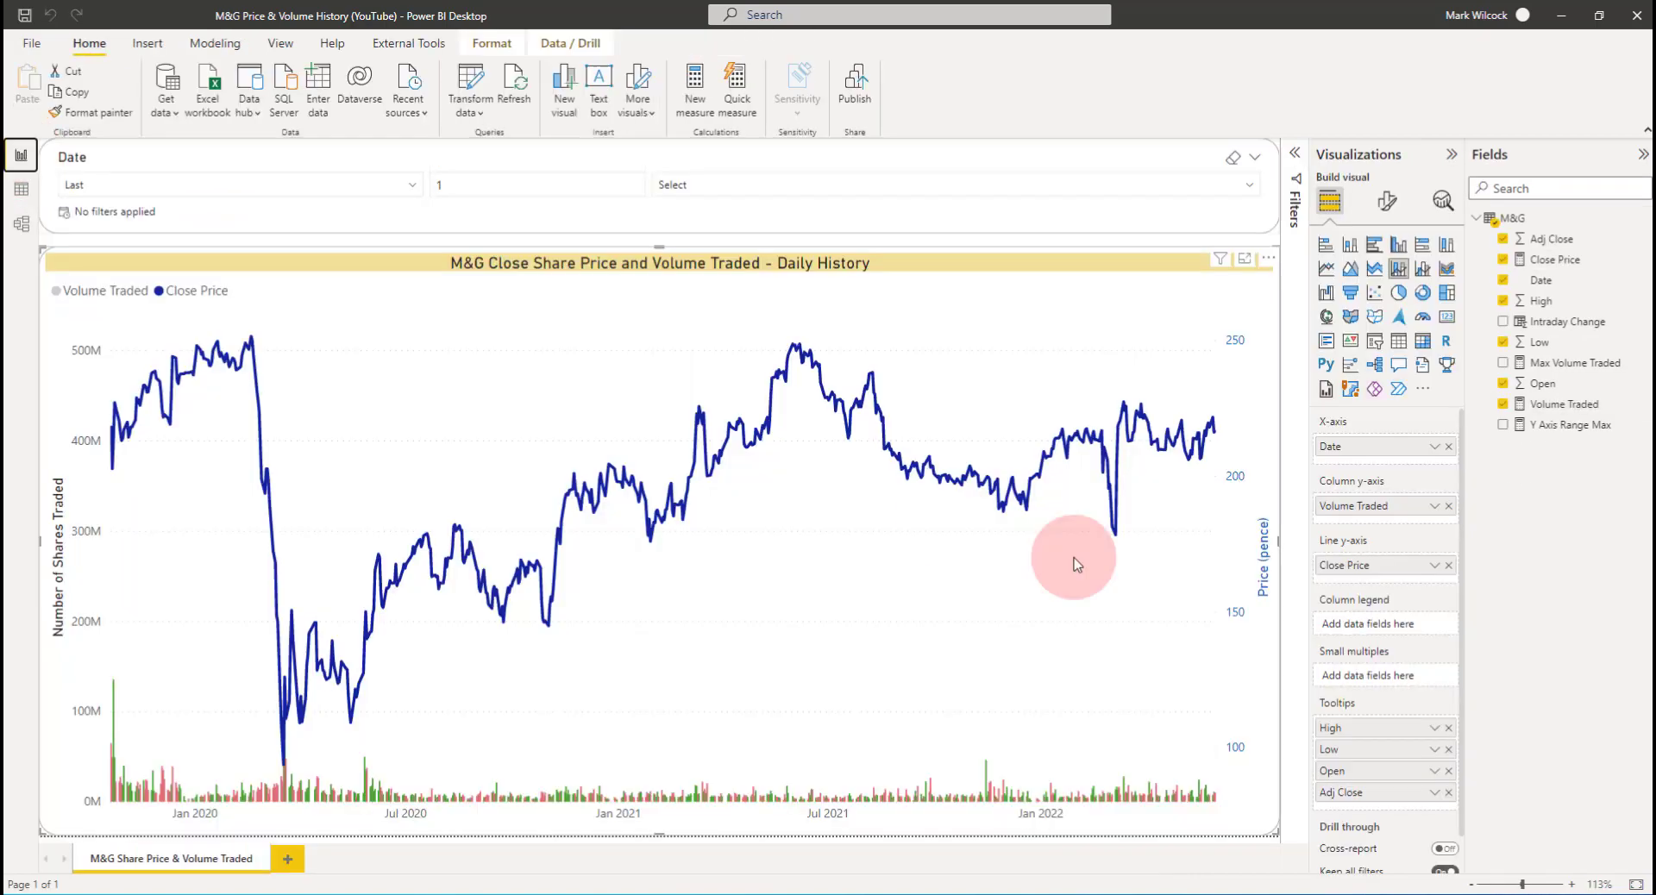
Check the AVERAGE formulas of the Close, Adj Close, High, Low and Open Price measures
{"action": "left_click", "coordinate": [1555, 259]}
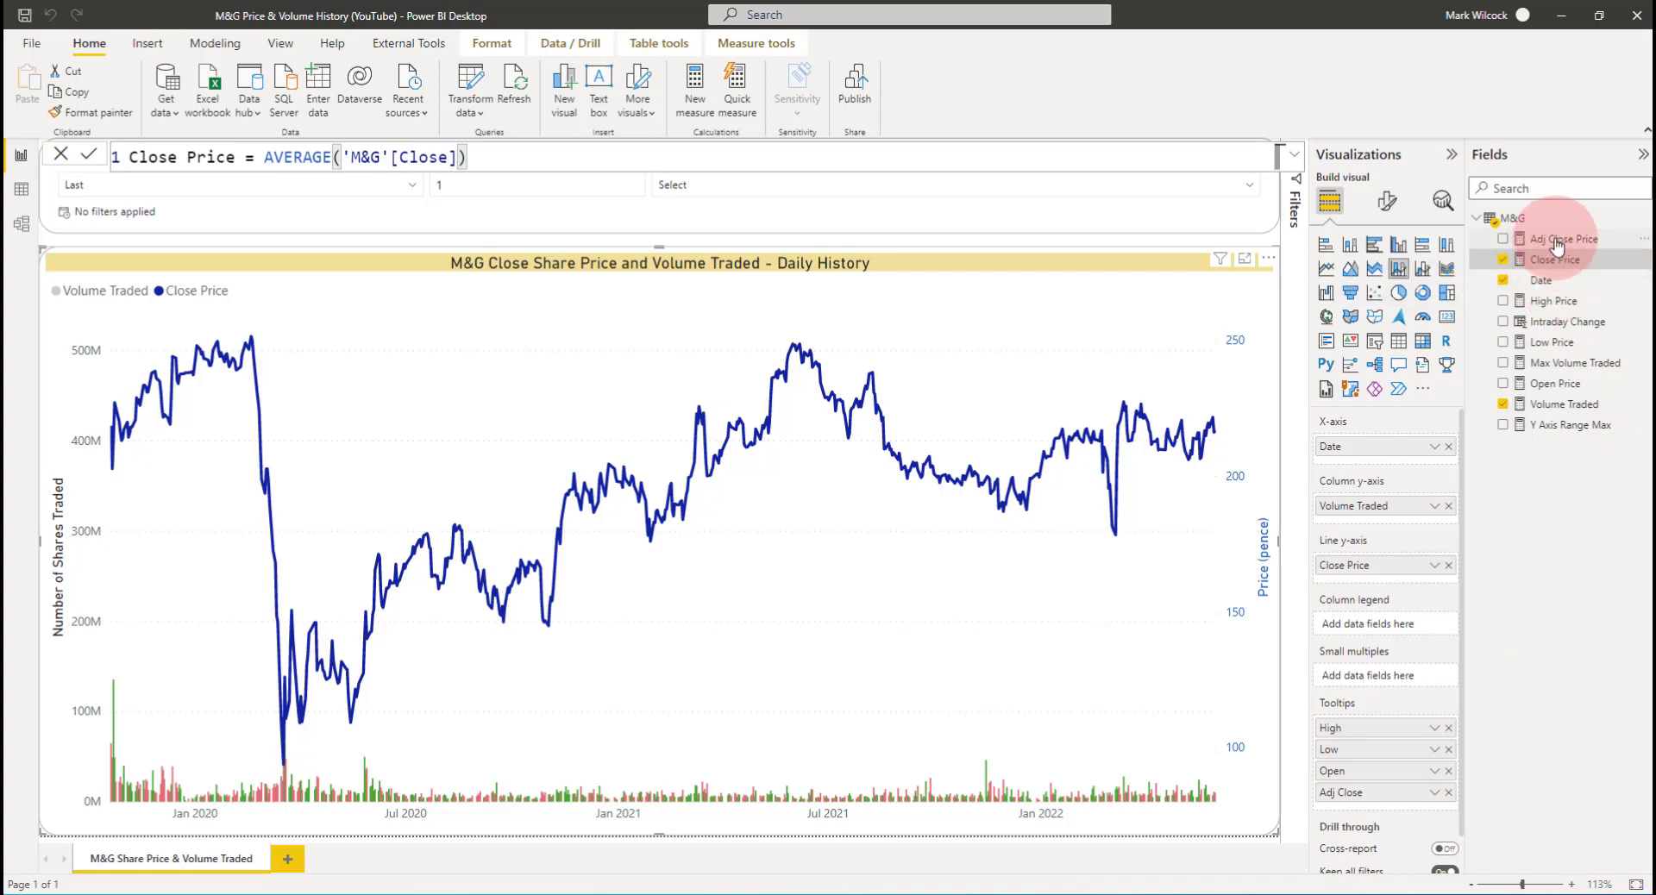
{"action": "left_click", "coordinate": [1557, 243]}
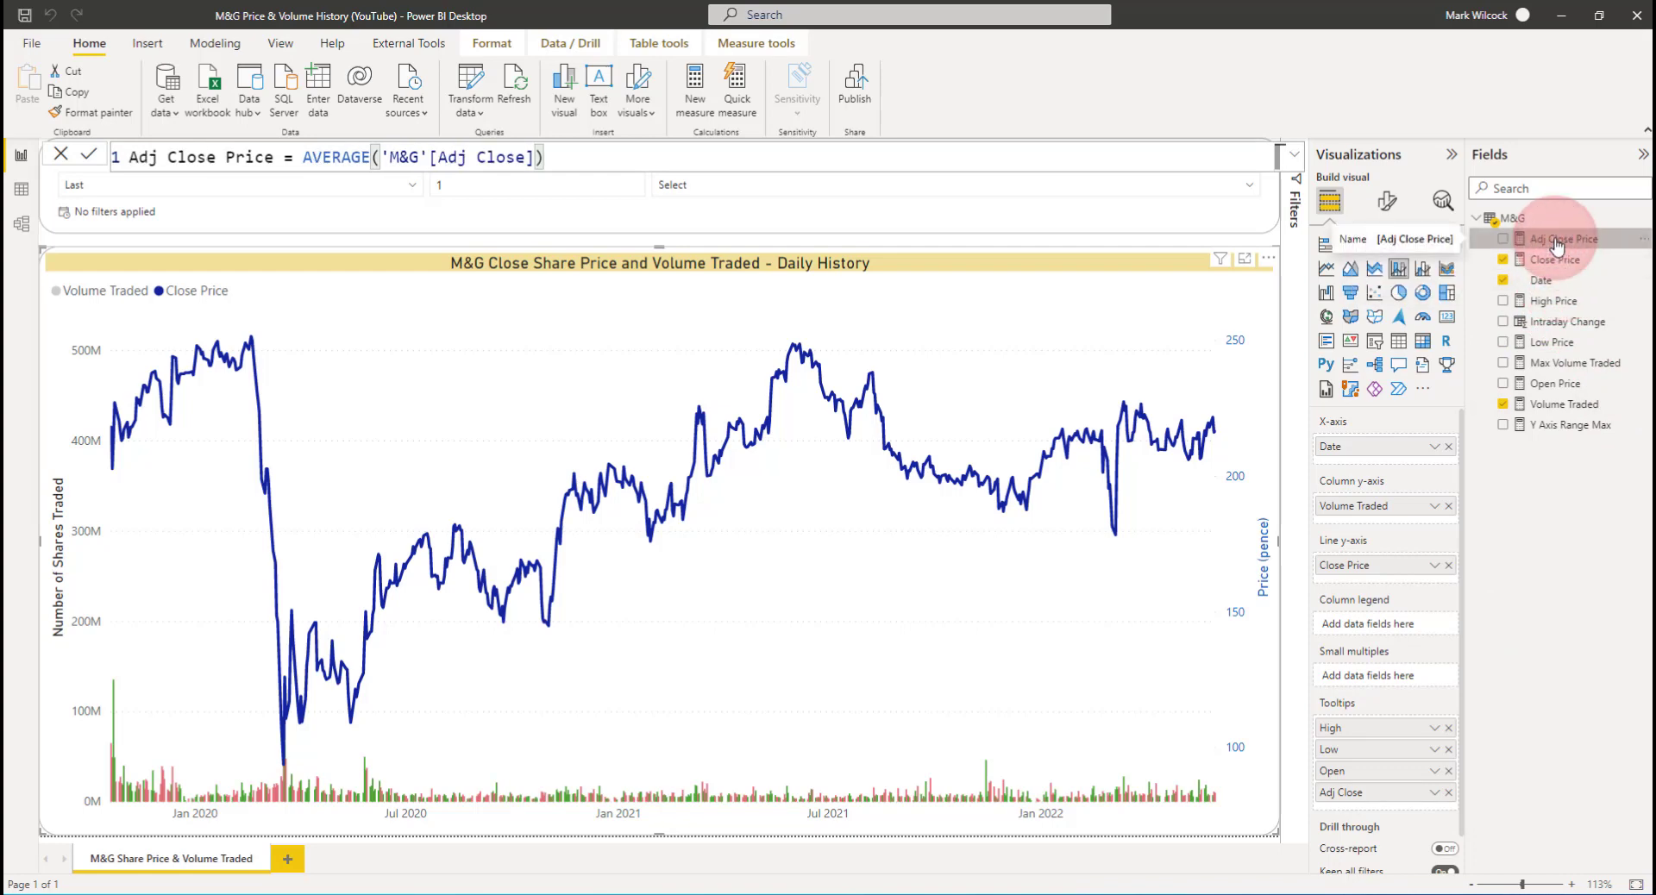
{"action": "left_click", "coordinate": [1552, 300]}
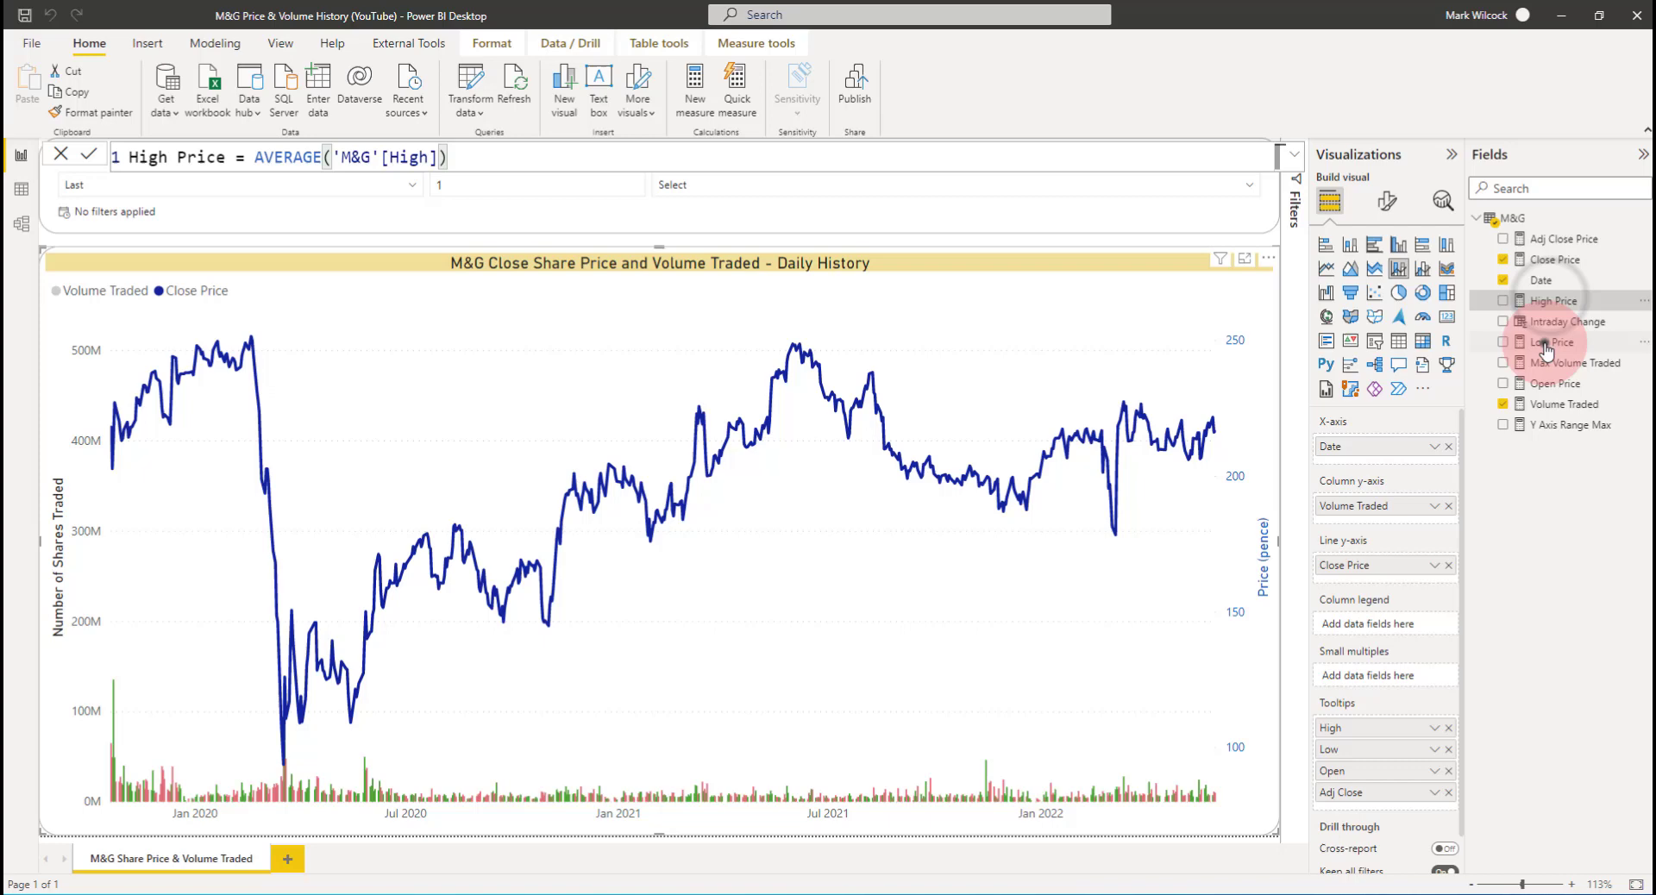
{"action": "left_click", "coordinate": [1549, 343]}
{"action": "left_click", "coordinate": [1549, 383]}
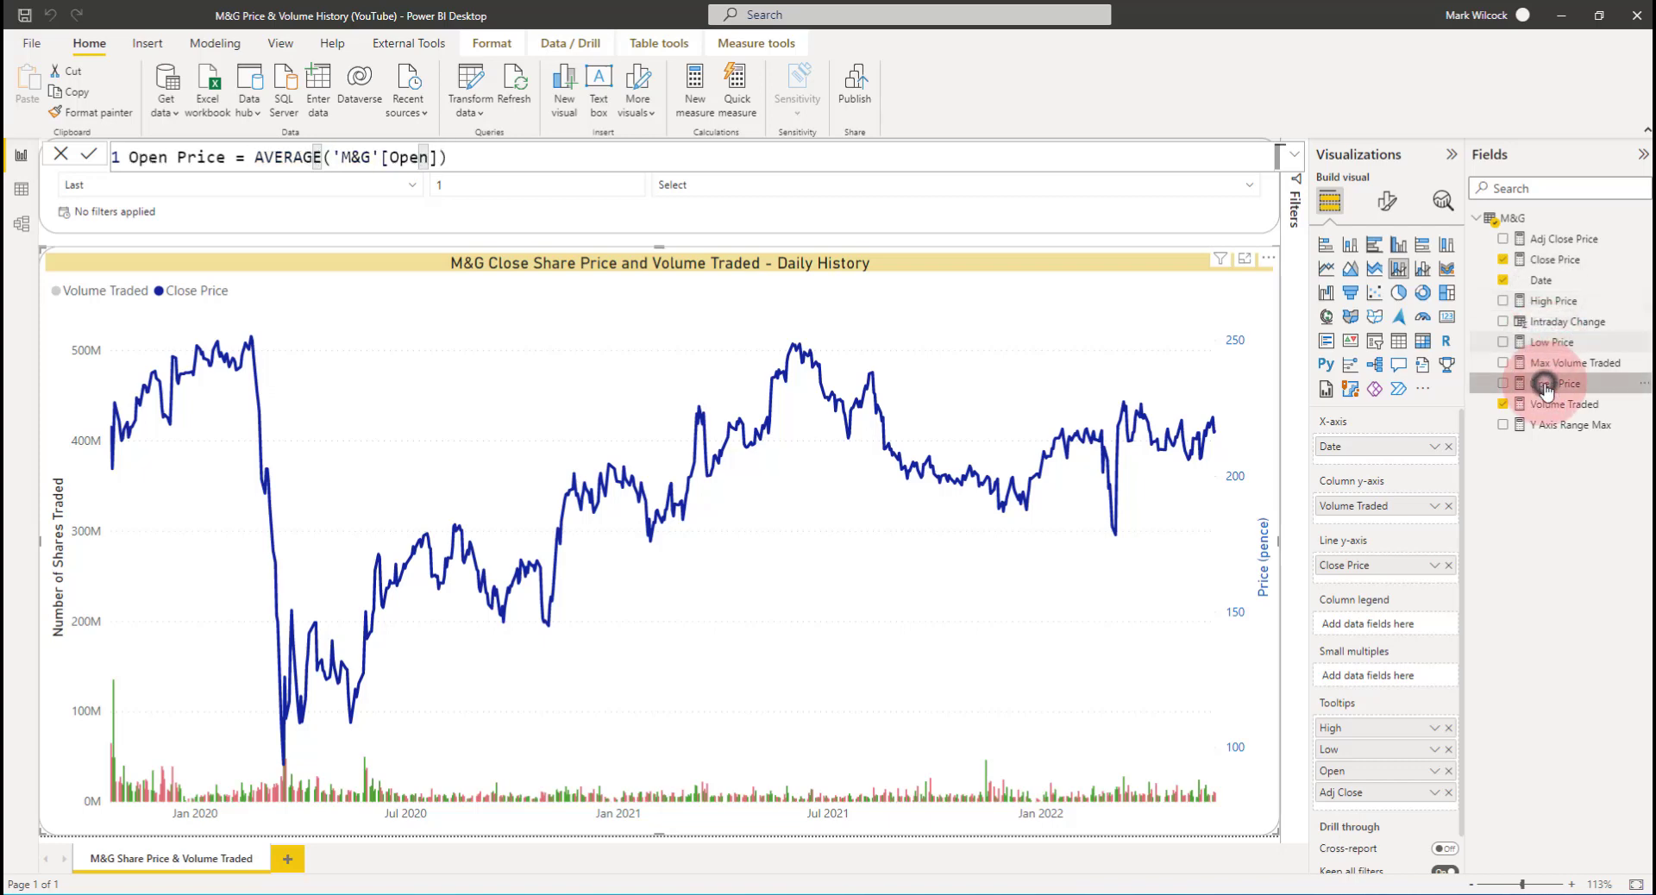
Enter a new table named Calculations and load it into the model
{"action": "left_click", "coordinate": [319, 89]}
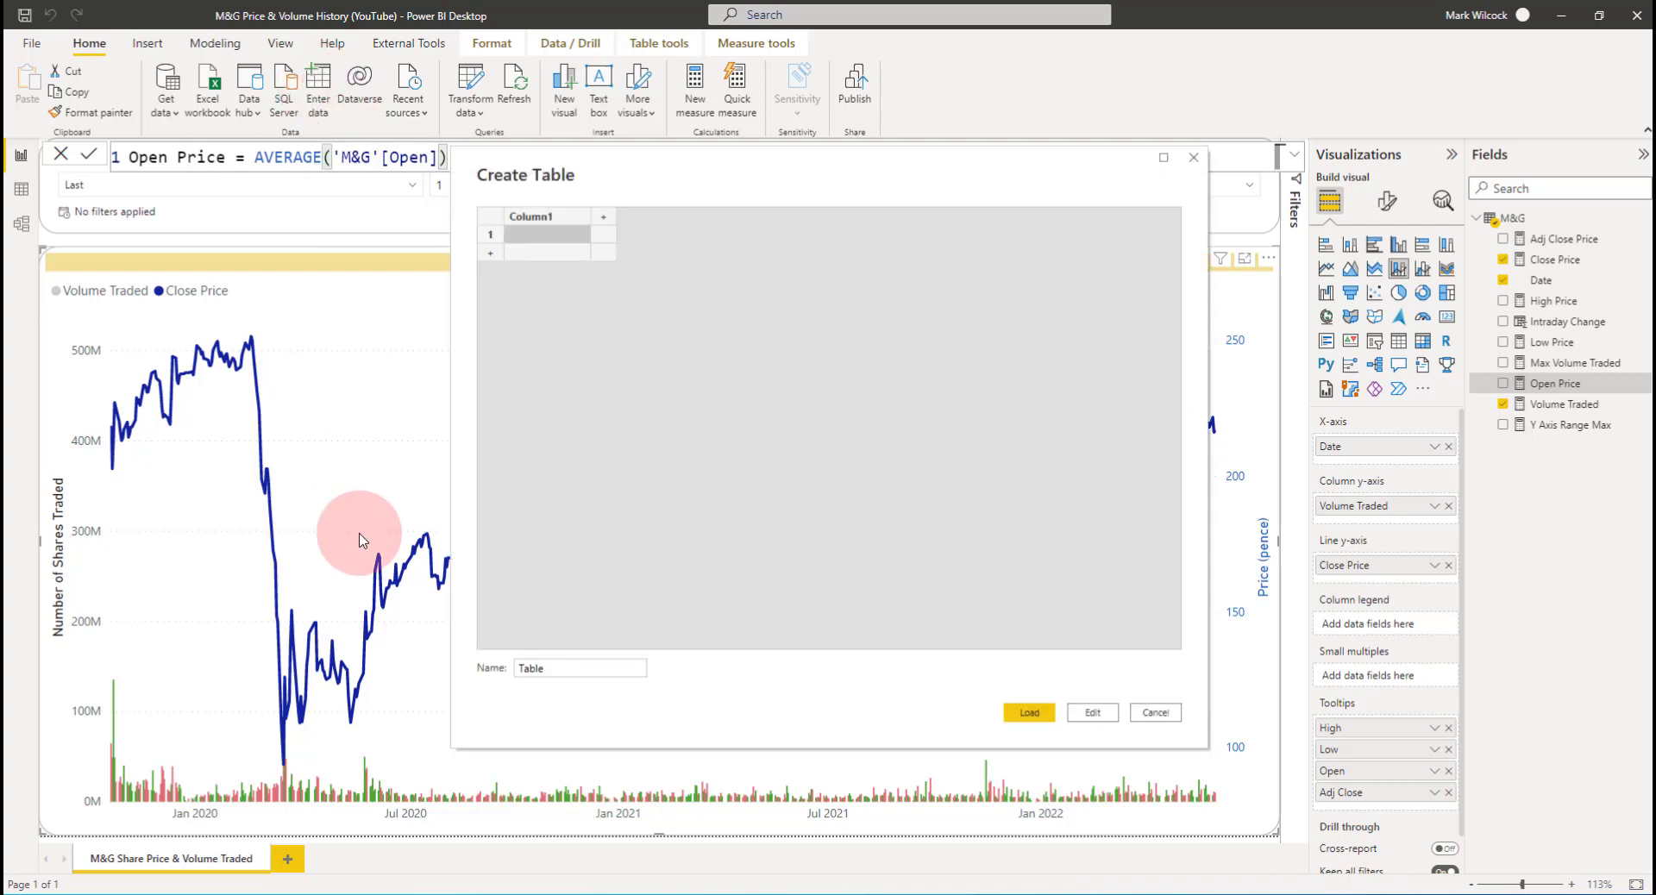
{"action": "left_click_drag", "start_coordinate": [566, 668], "coordinate": [508, 674]}
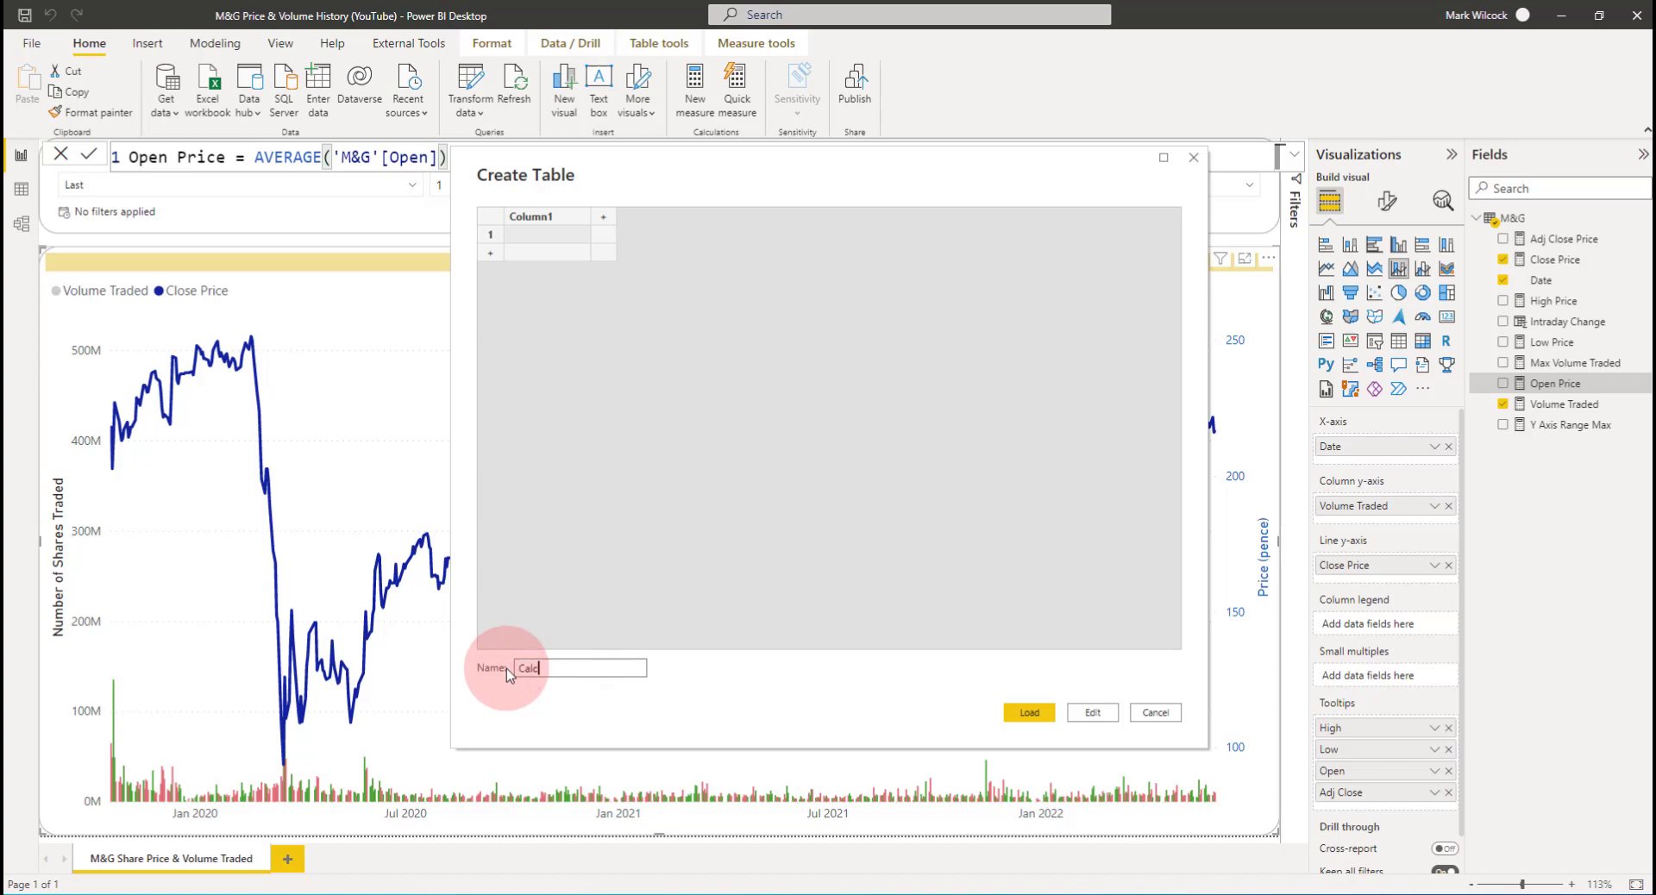
{"action": "type", "text": "Calculations"}
{"action": "left_click", "coordinate": [1030, 714]}
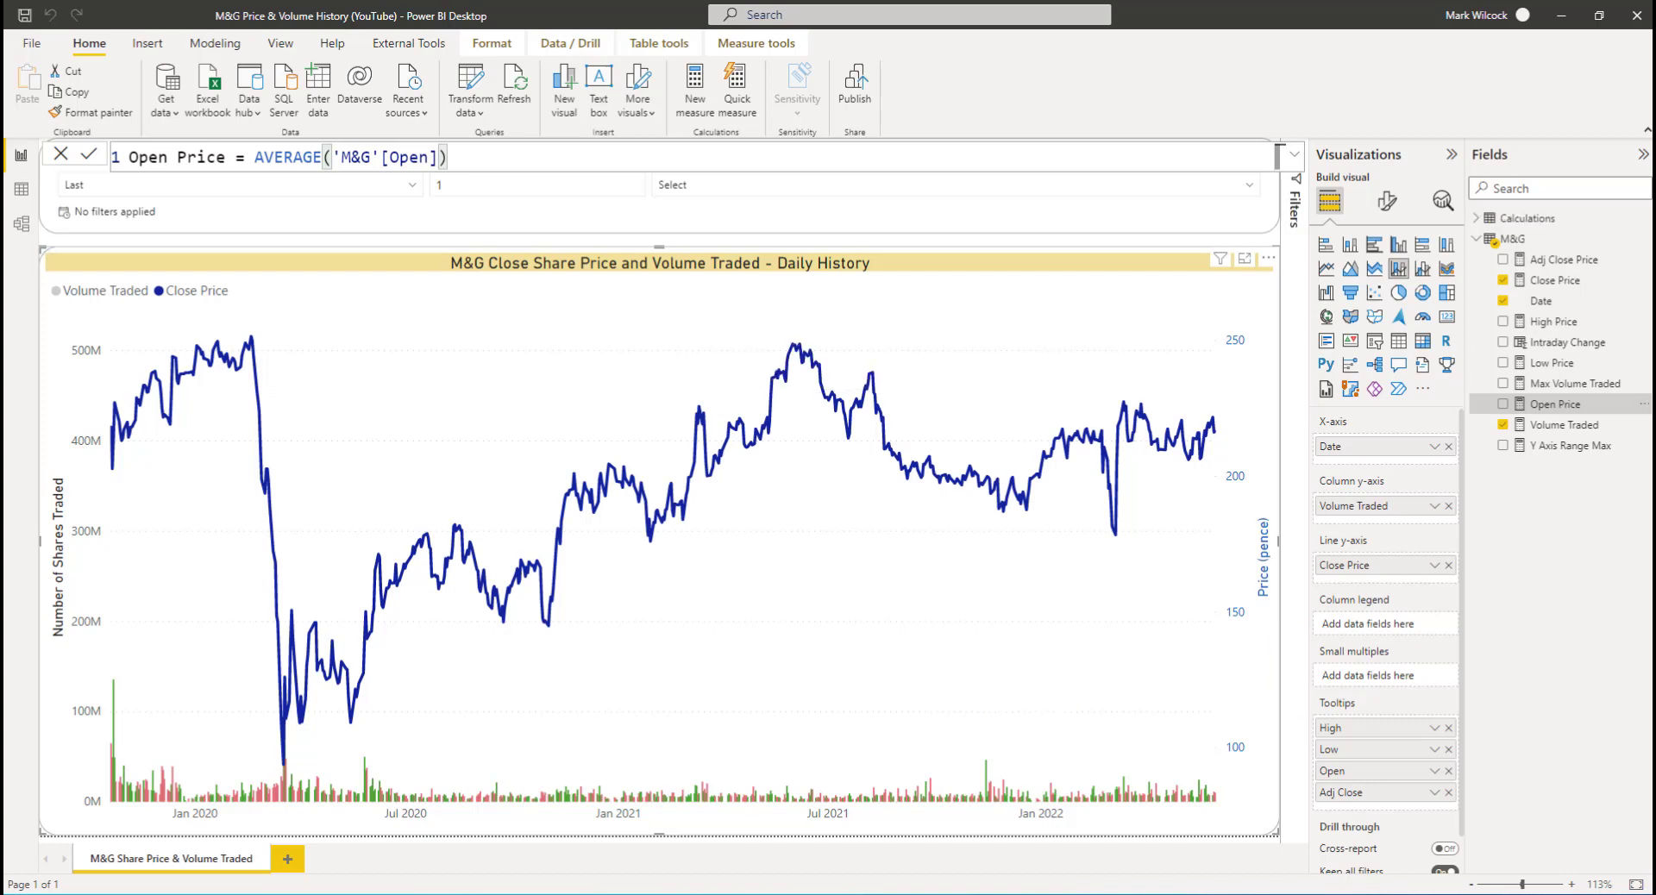
{"action": "left_click", "coordinate": [1526, 217]}
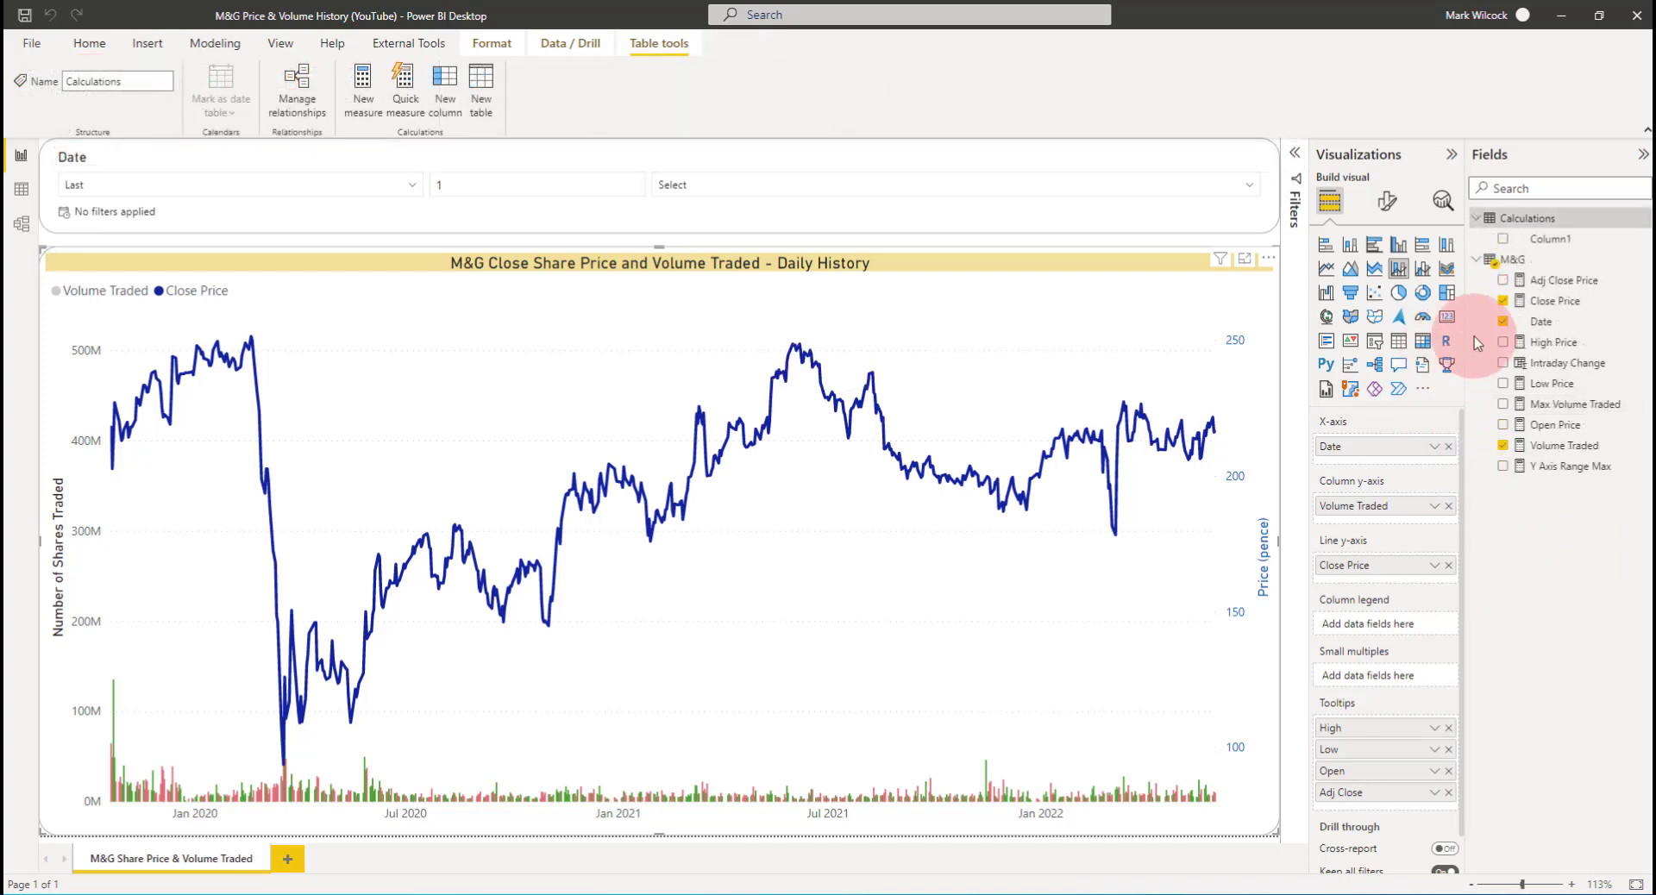
{"action": "left_click", "coordinate": [1565, 283]}
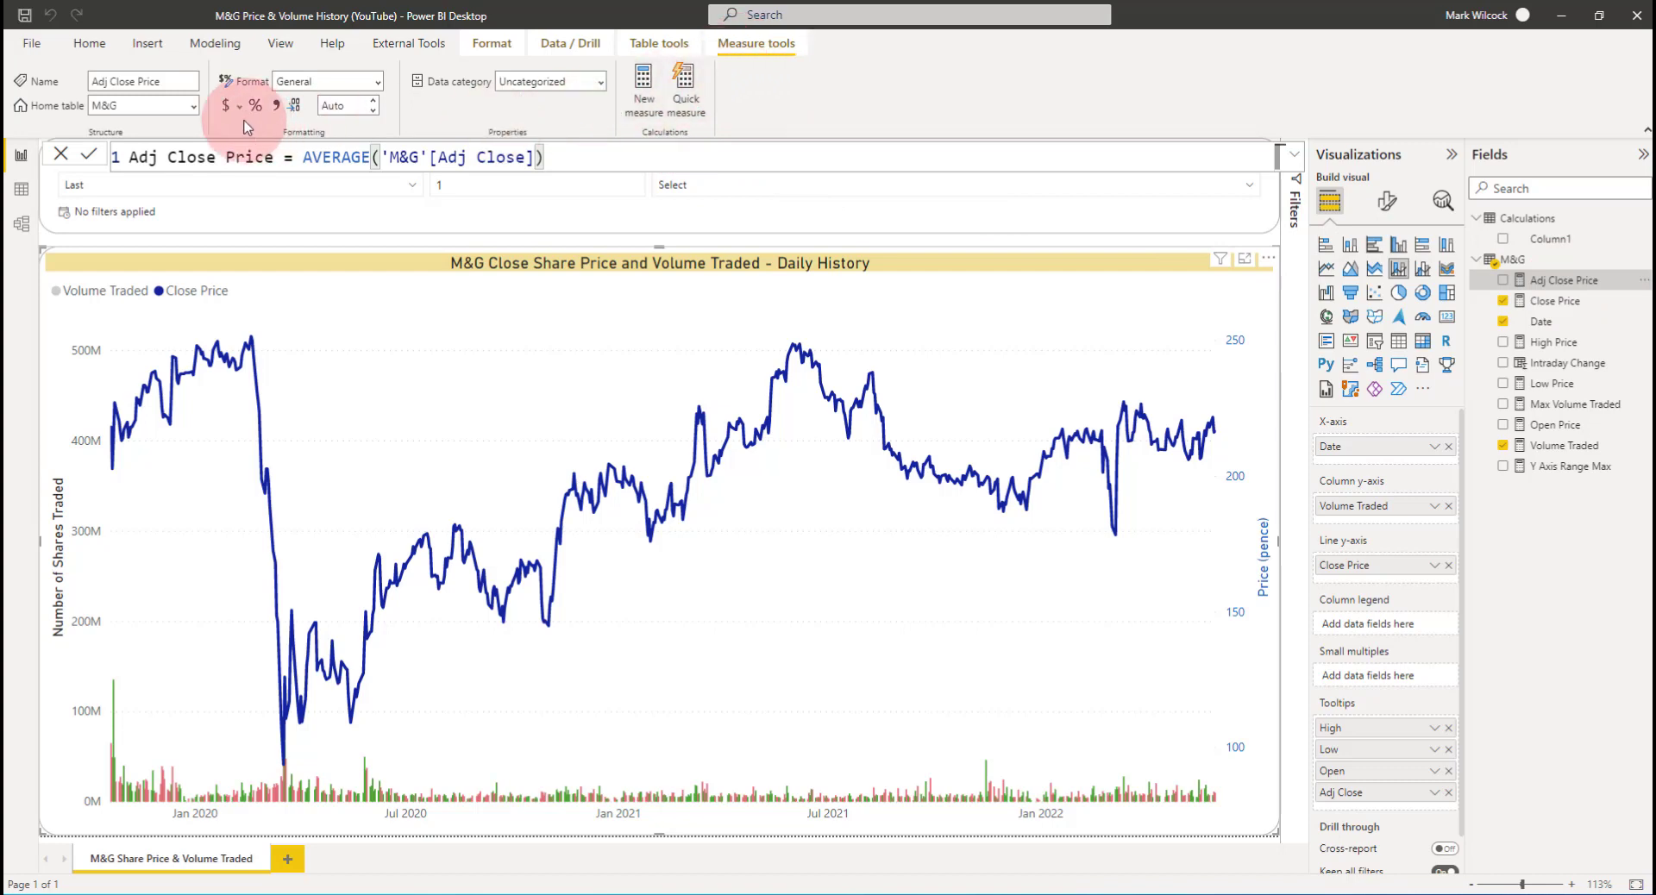
Set the Adj Close Price measure's home table to Calculations
{"action": "left_click", "coordinate": [194, 105]}
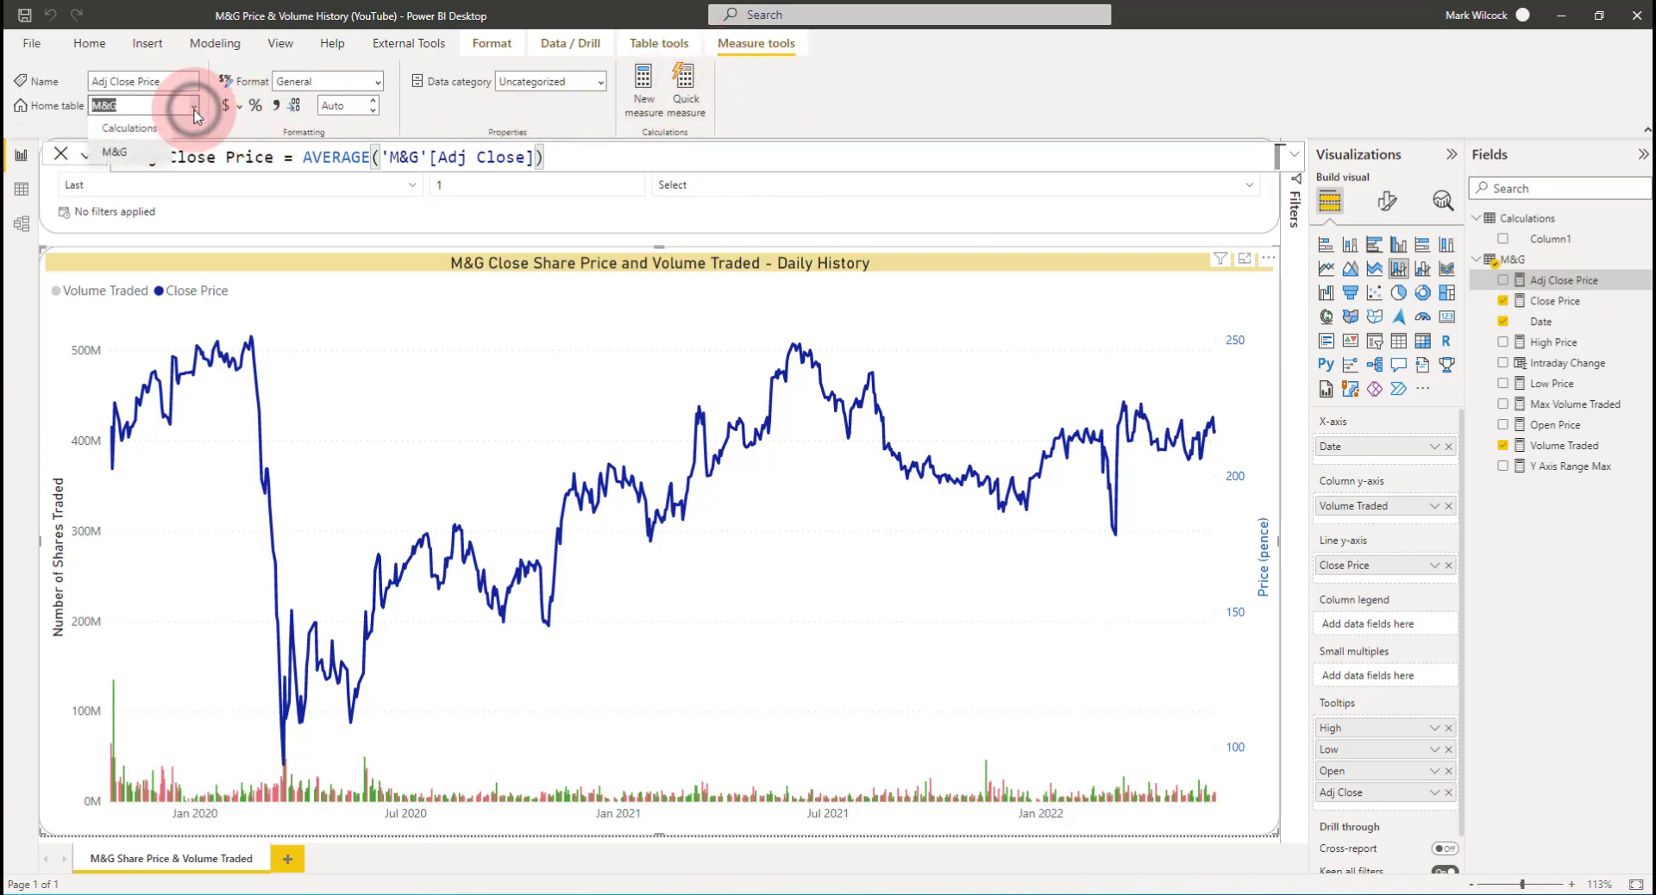
{"action": "left_click", "coordinate": [148, 131]}
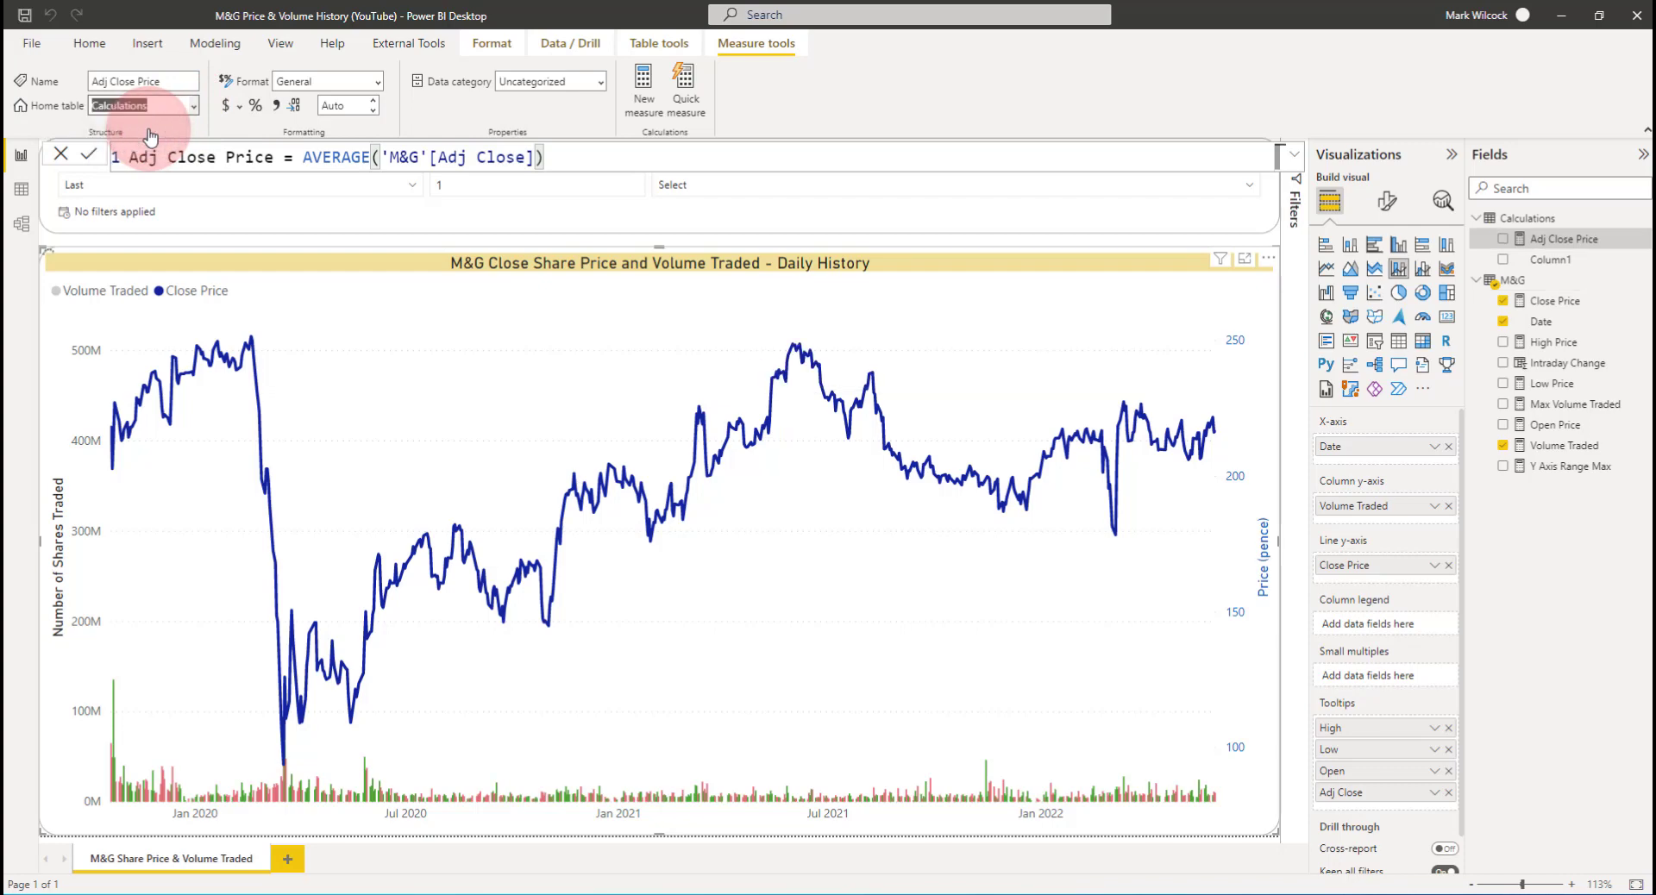
{"action": "left_click", "coordinate": [80, 207]}
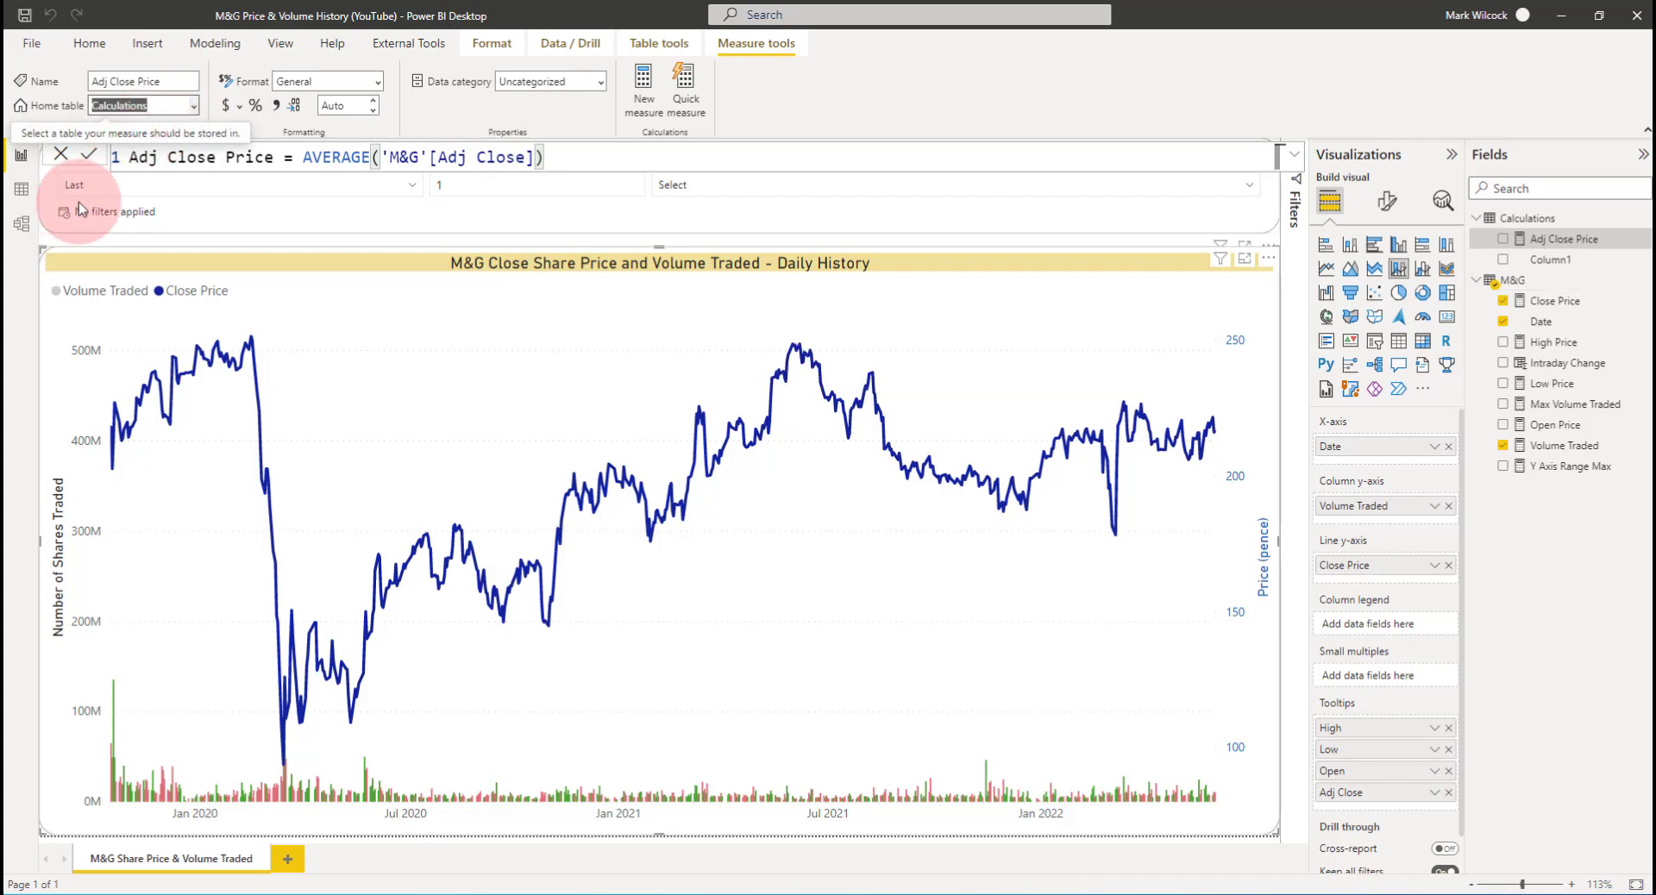
Move Close, High, Low, Open Price, Max Volume Traded, Volume Traded and Y Axis Range Max into Calculations
{"action": "left_click", "coordinate": [22, 226]}
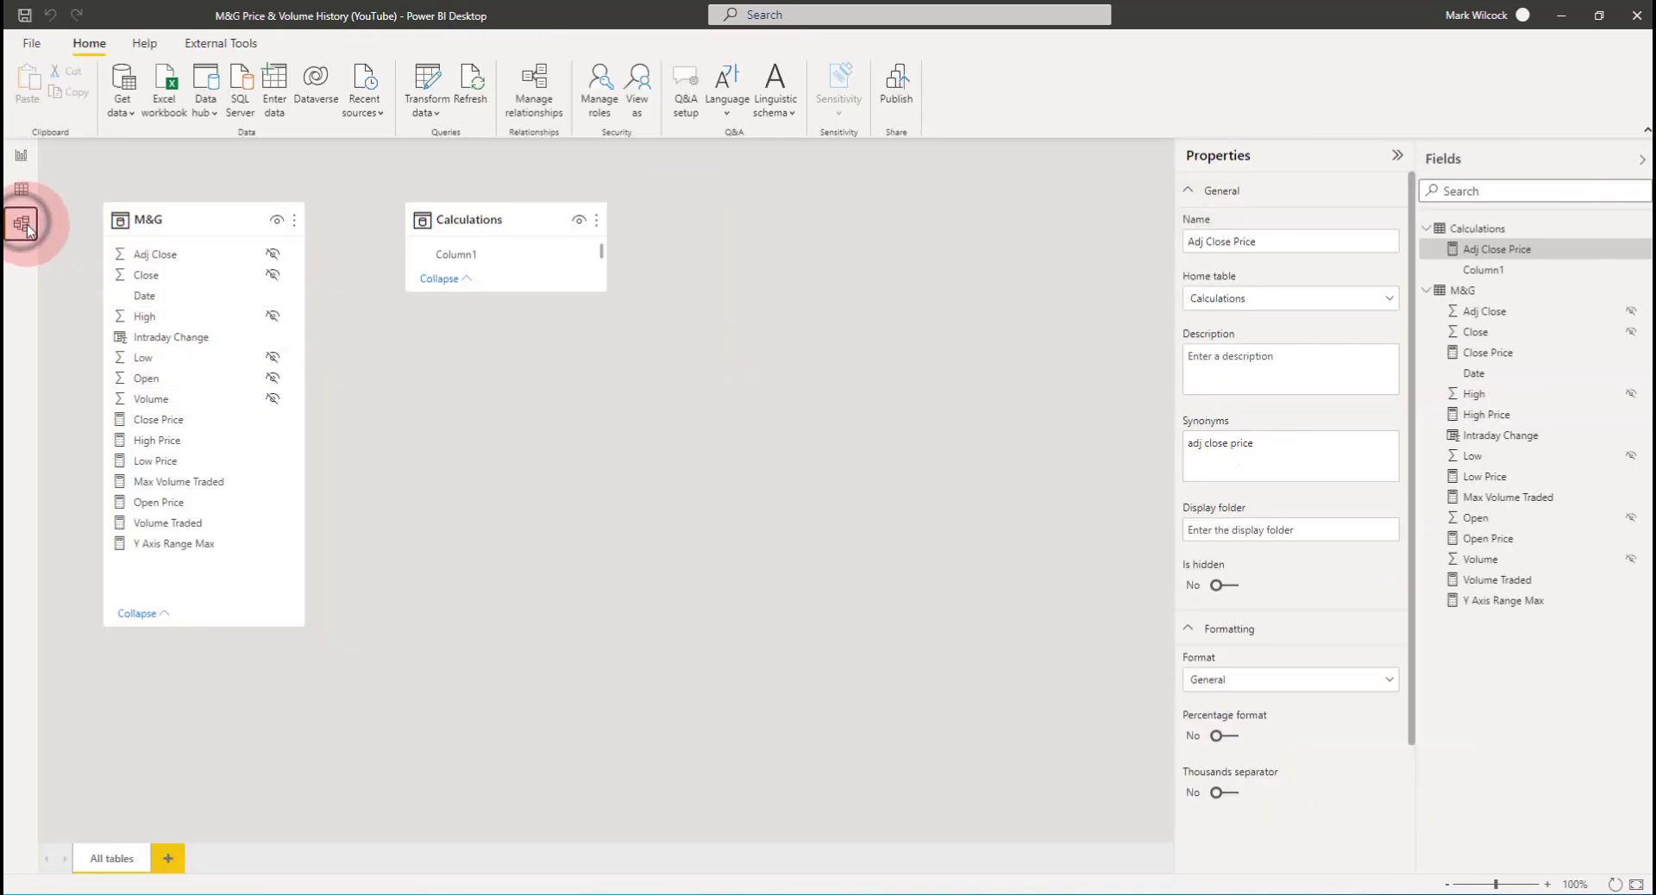
{"action": "left_click", "coordinate": [1487, 358]}
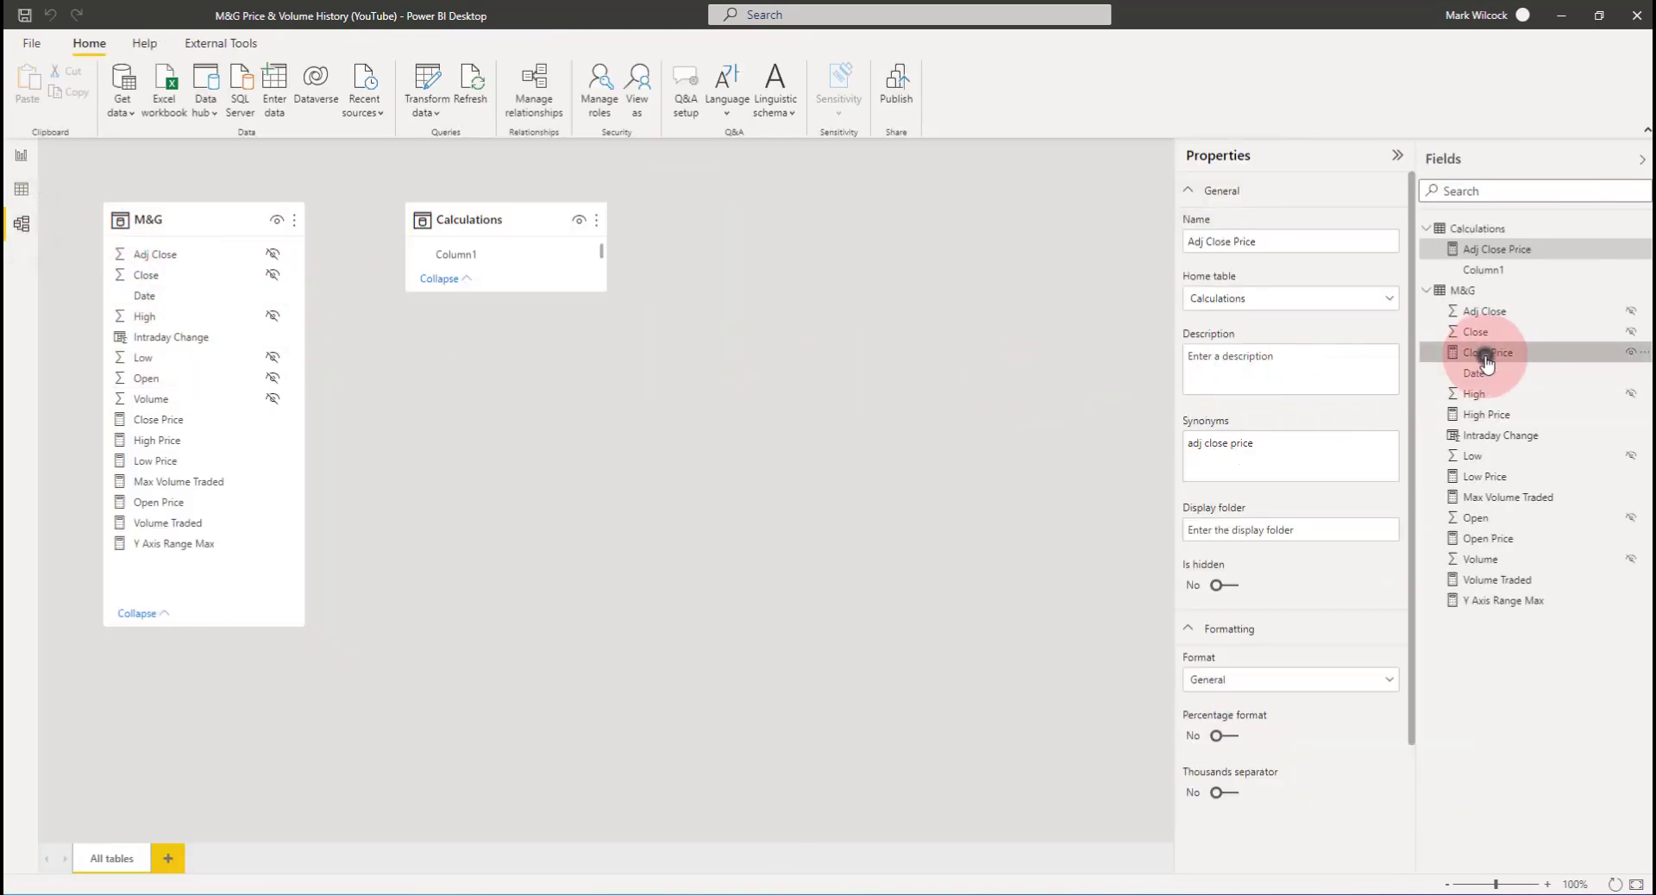
{"action": "left_click", "coordinate": [1483, 416], "text": "ctrl"}
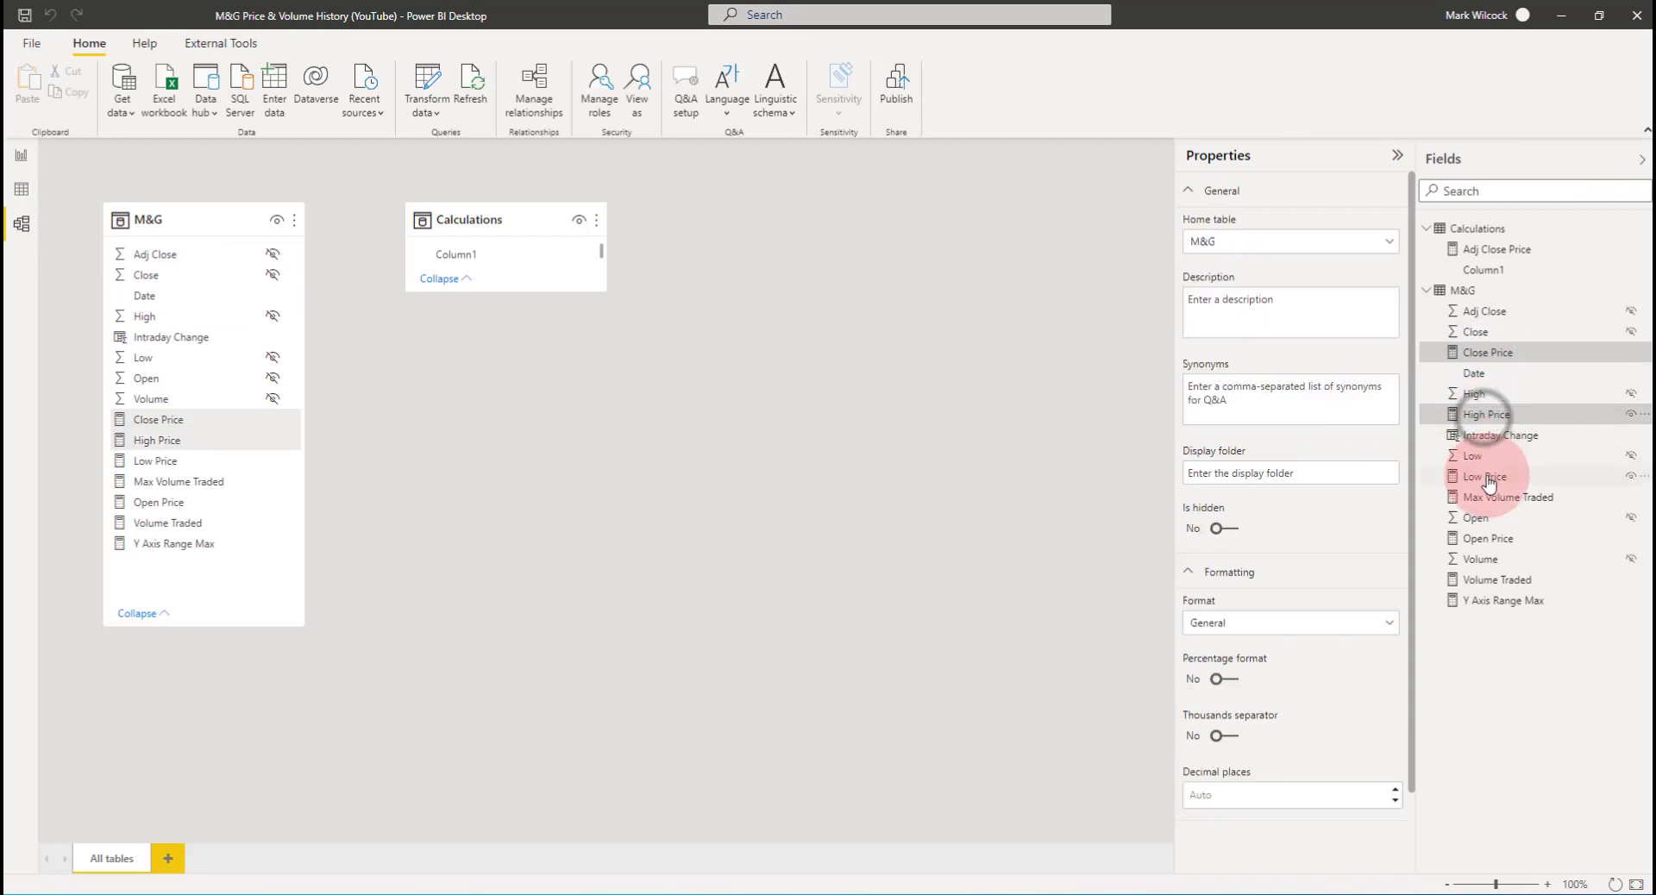
{"action": "left_click", "coordinate": [1482, 477], "text": "ctrl"}
{"action": "left_click", "coordinate": [1491, 498], "text": "ctrl"}
{"action": "left_click", "coordinate": [1492, 539], "text": "ctrl"}
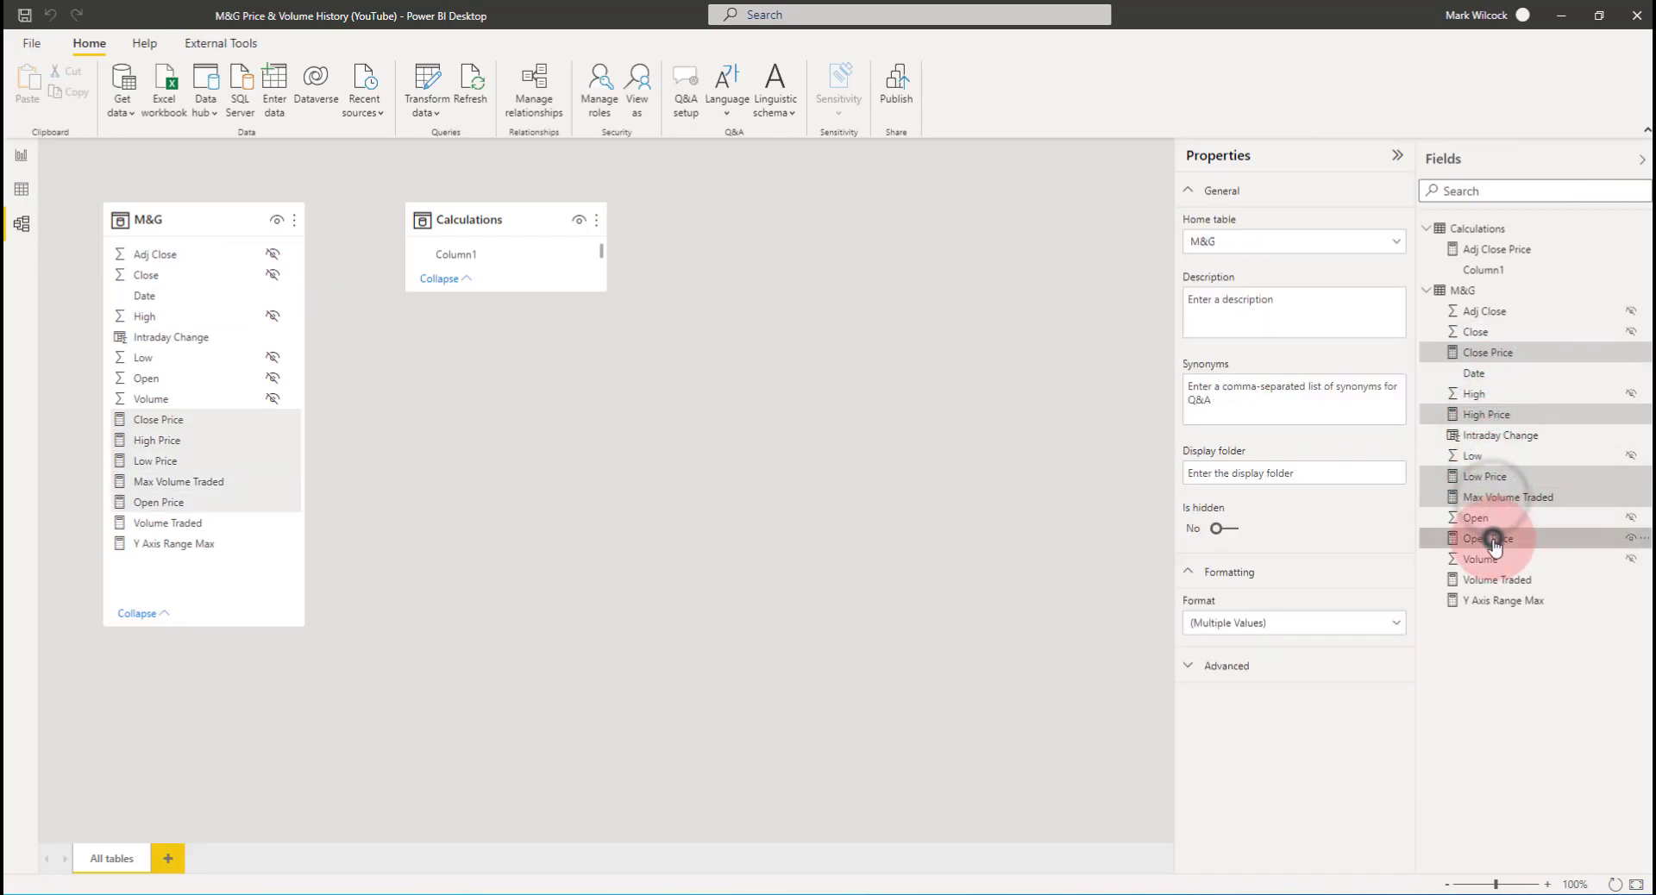
{"action": "left_click", "coordinate": [1495, 578], "text": "ctrl"}
{"action": "left_click", "coordinate": [1496, 604], "text": "ctrl"}
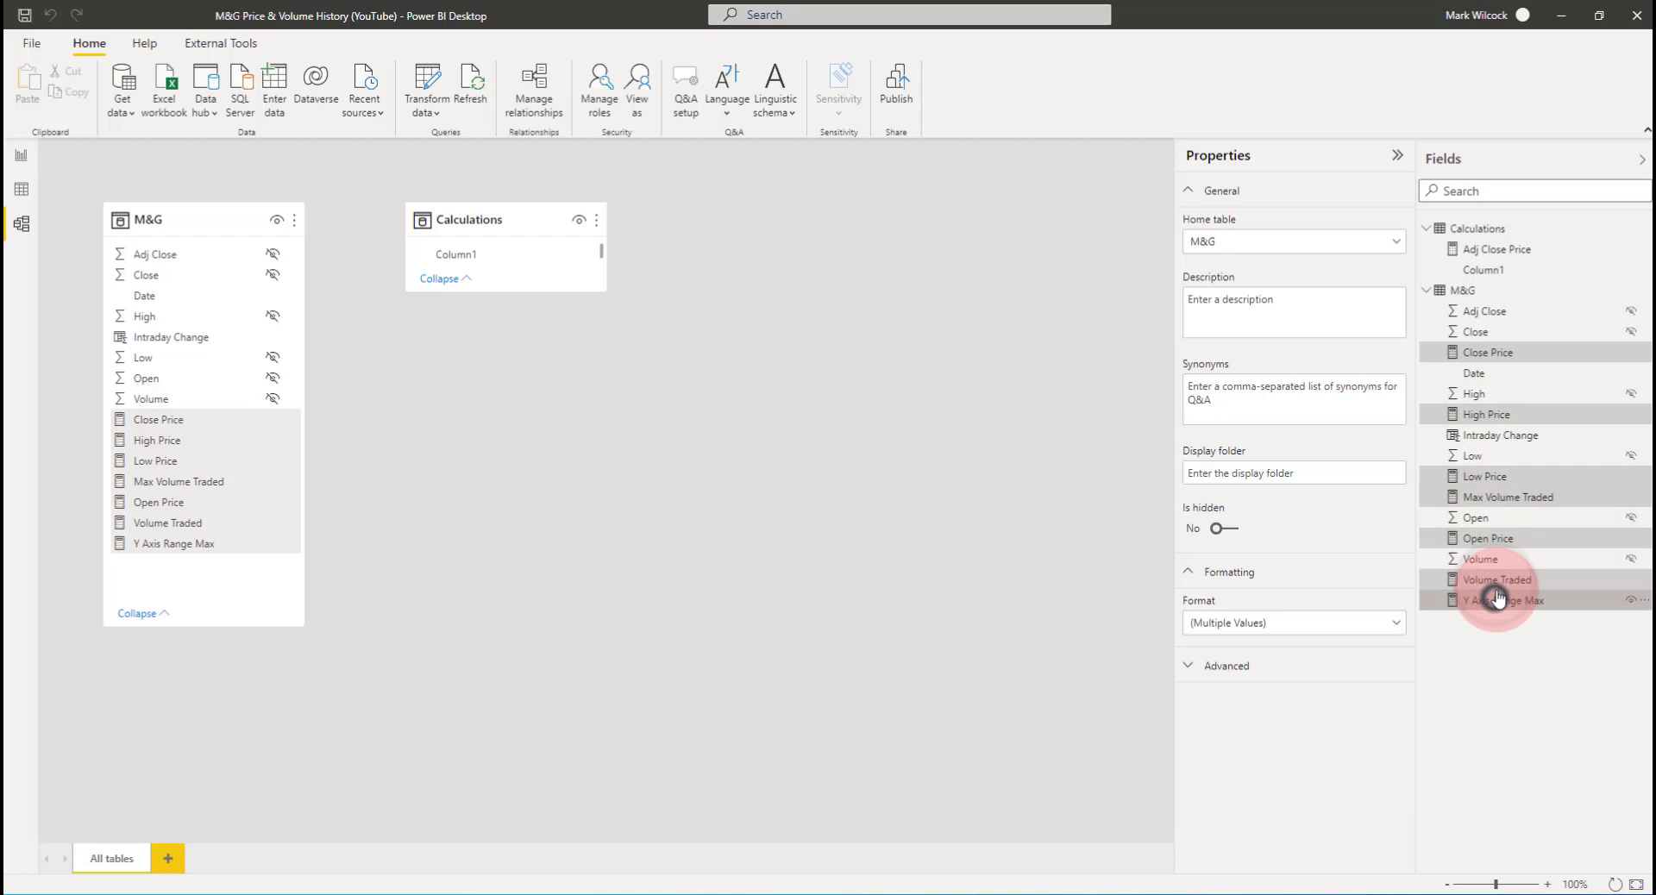
{"action": "left_click_drag", "start_coordinate": [1489, 351], "coordinate": [1537, 242]}
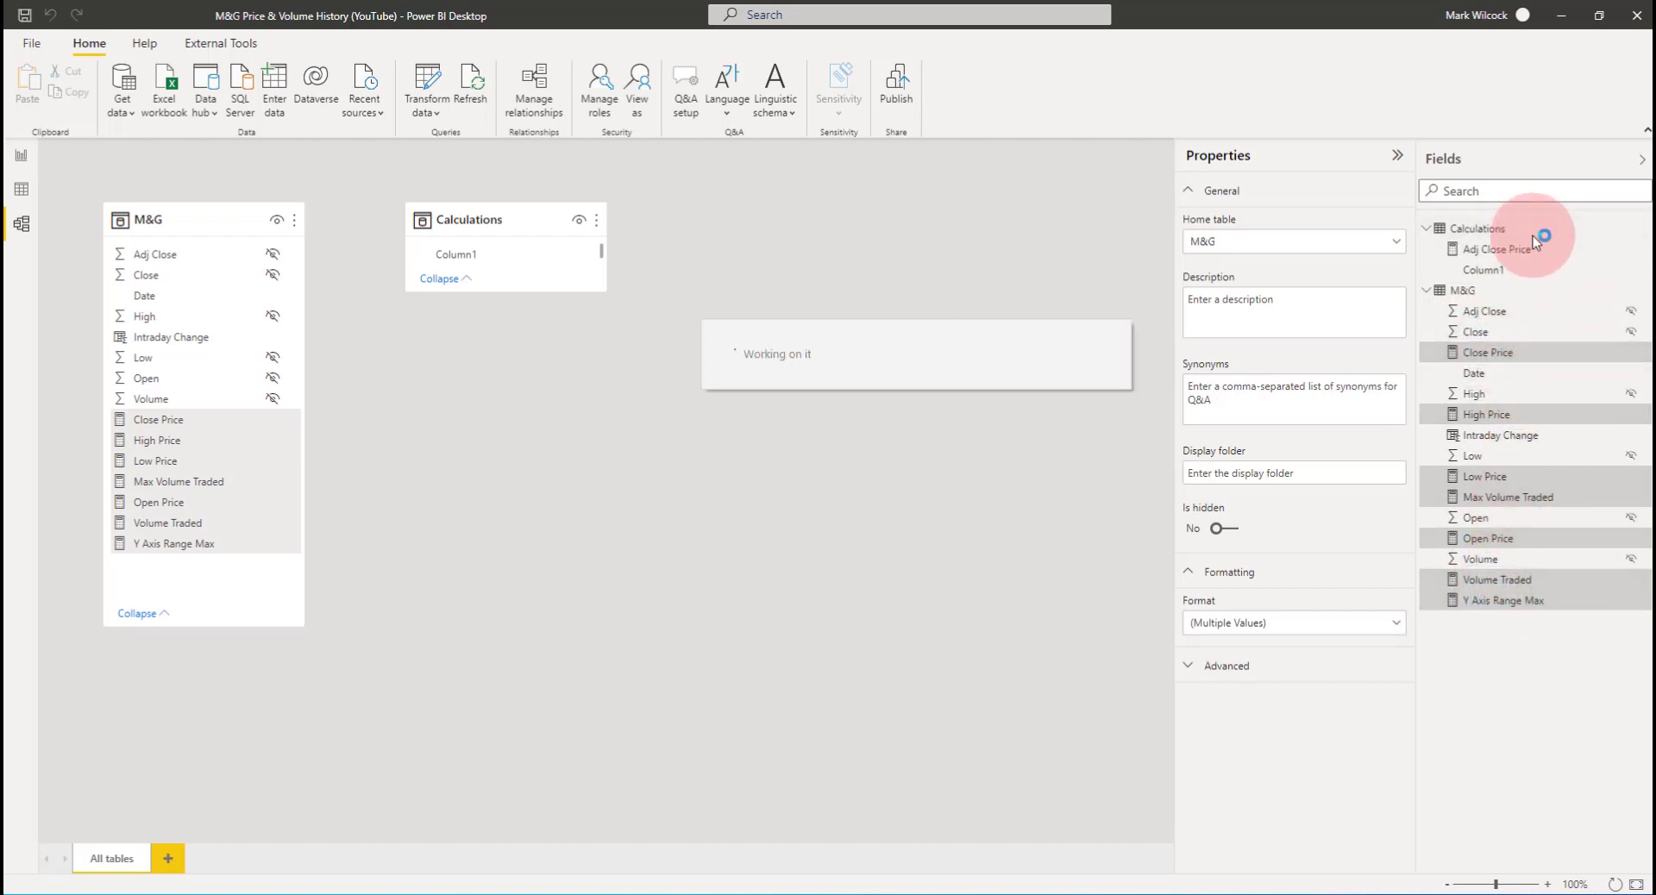
Delete the placeholder Column1 from the Calculations table
{"action": "left_click", "coordinate": [1516, 296]}
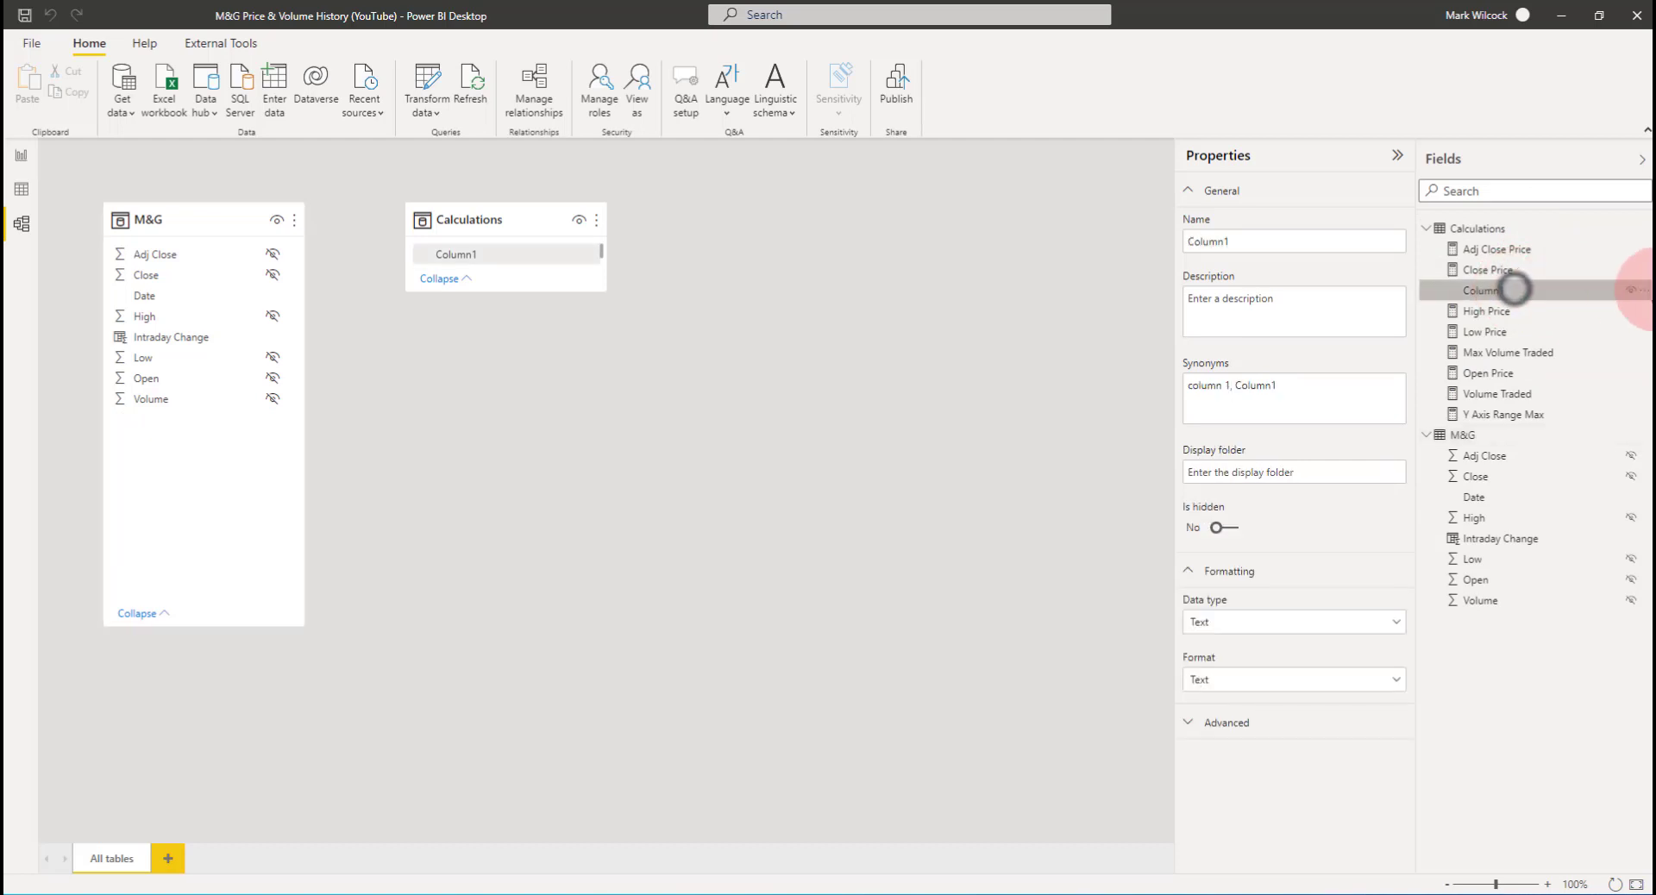
{"action": "left_click", "coordinate": [1641, 294]}
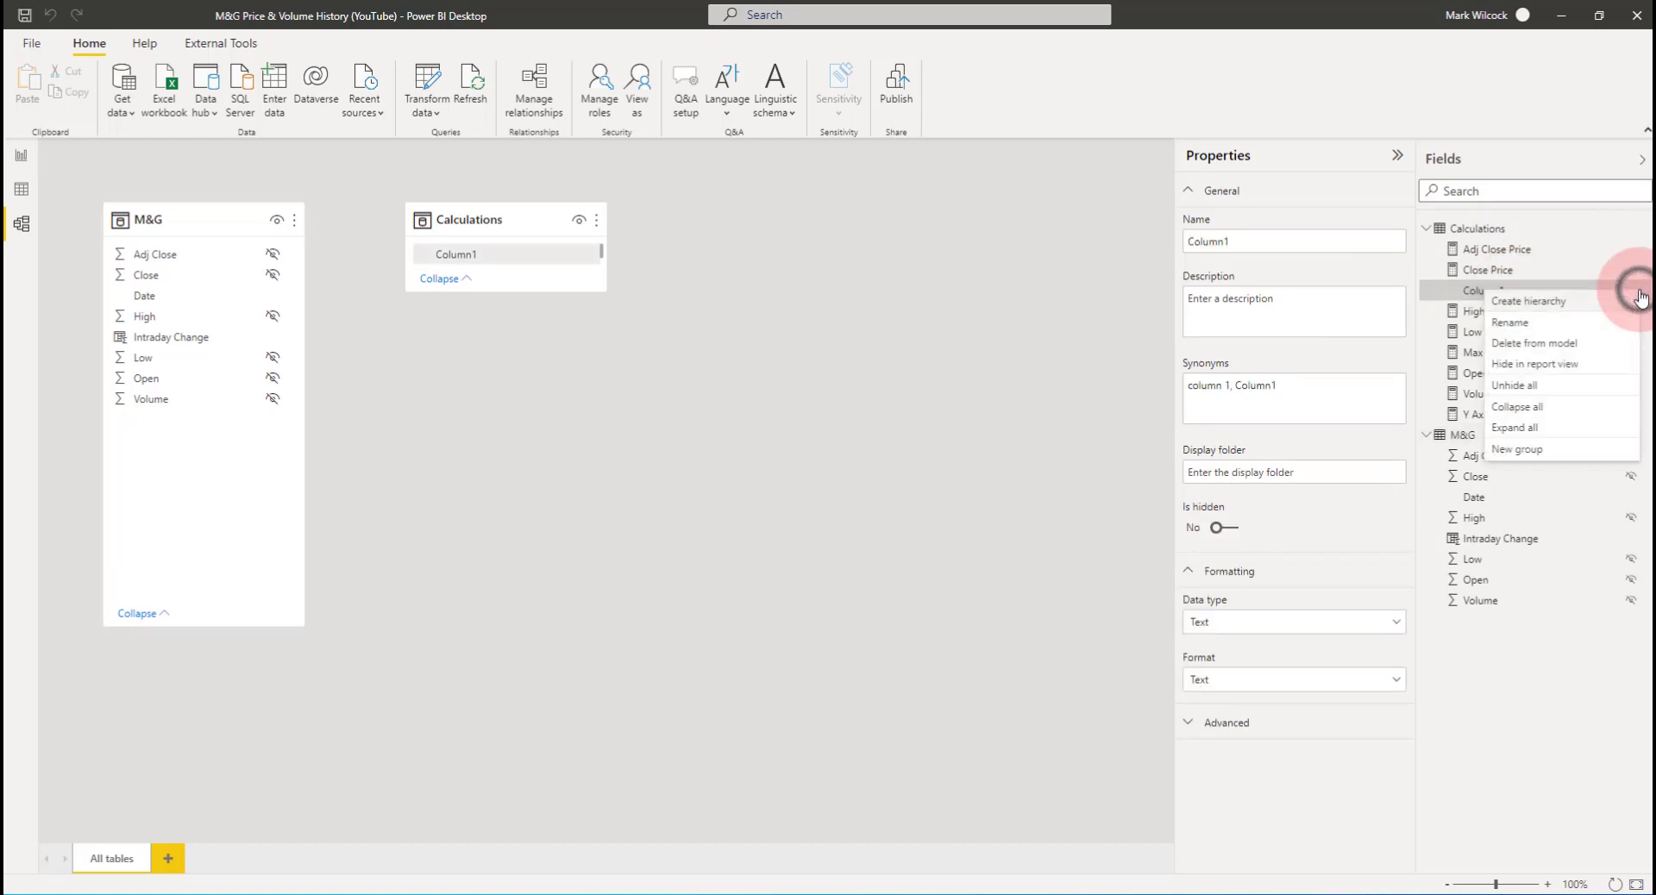
{"action": "left_click", "coordinate": [1557, 352]}
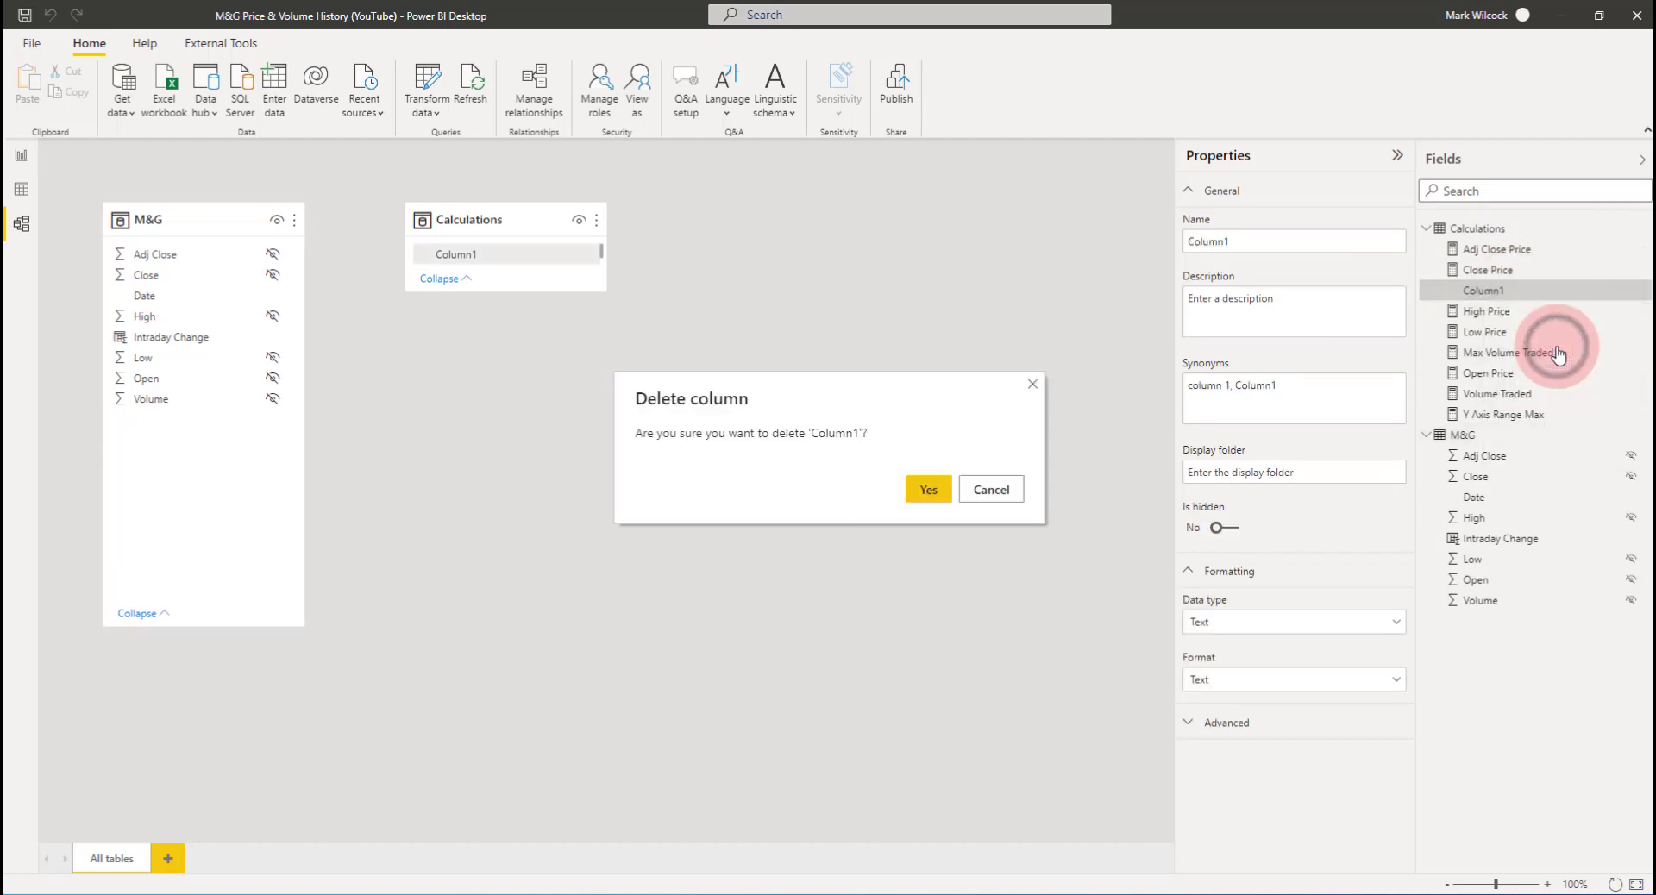
{"action": "left_click", "coordinate": [933, 490]}
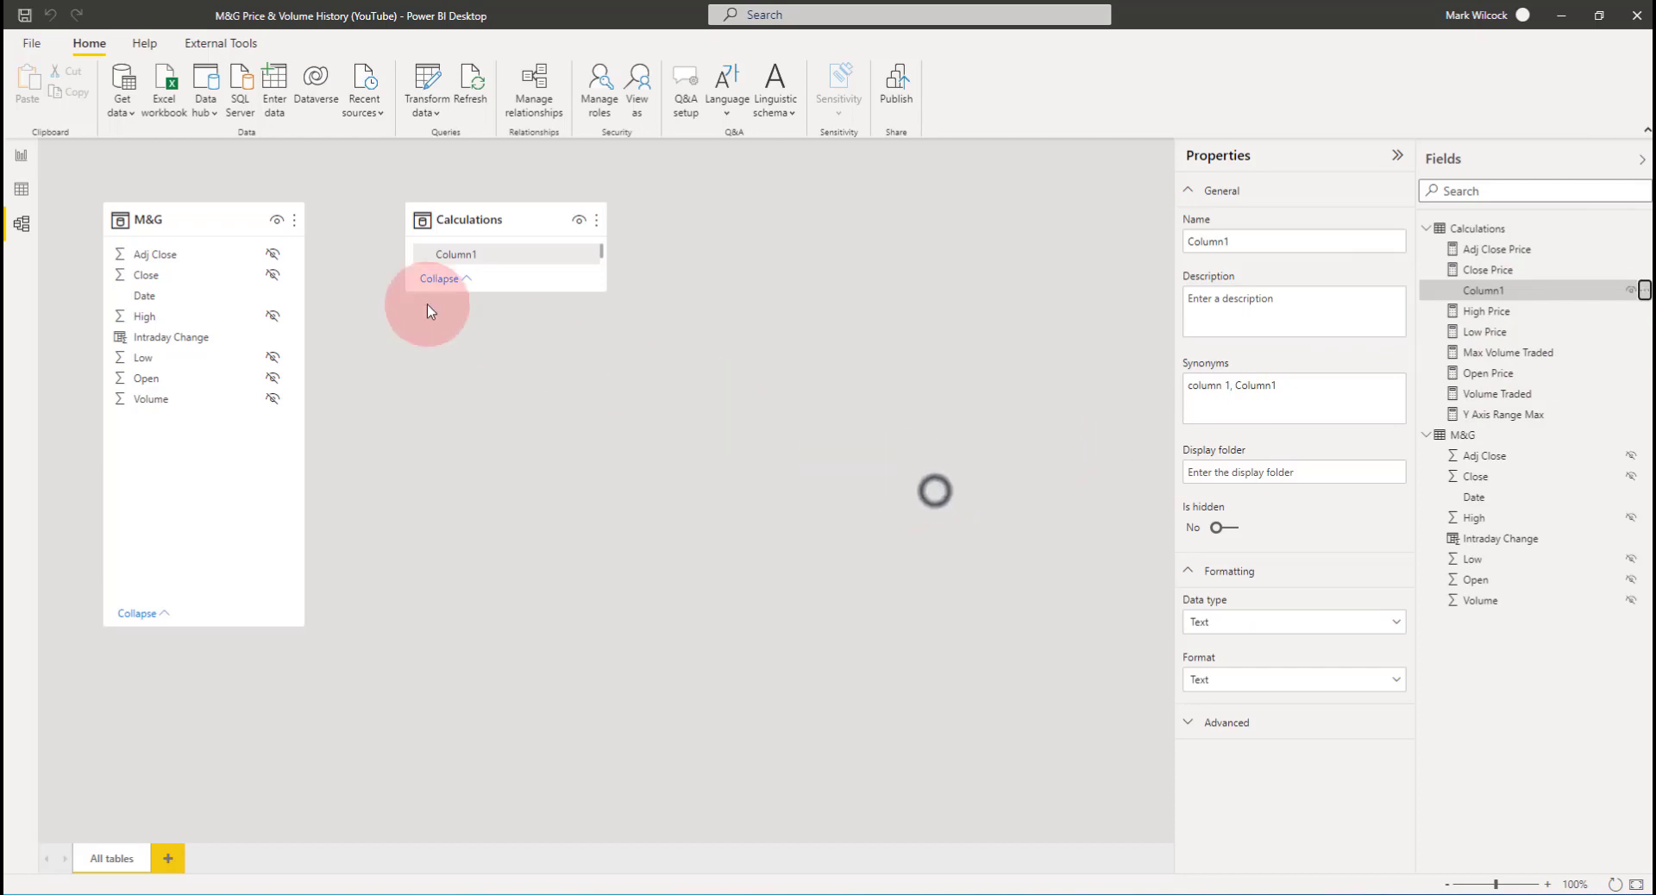
On the report page, drag the chart's top edge down to free space below the date filter
{"action": "left_click", "coordinate": [20, 158]}
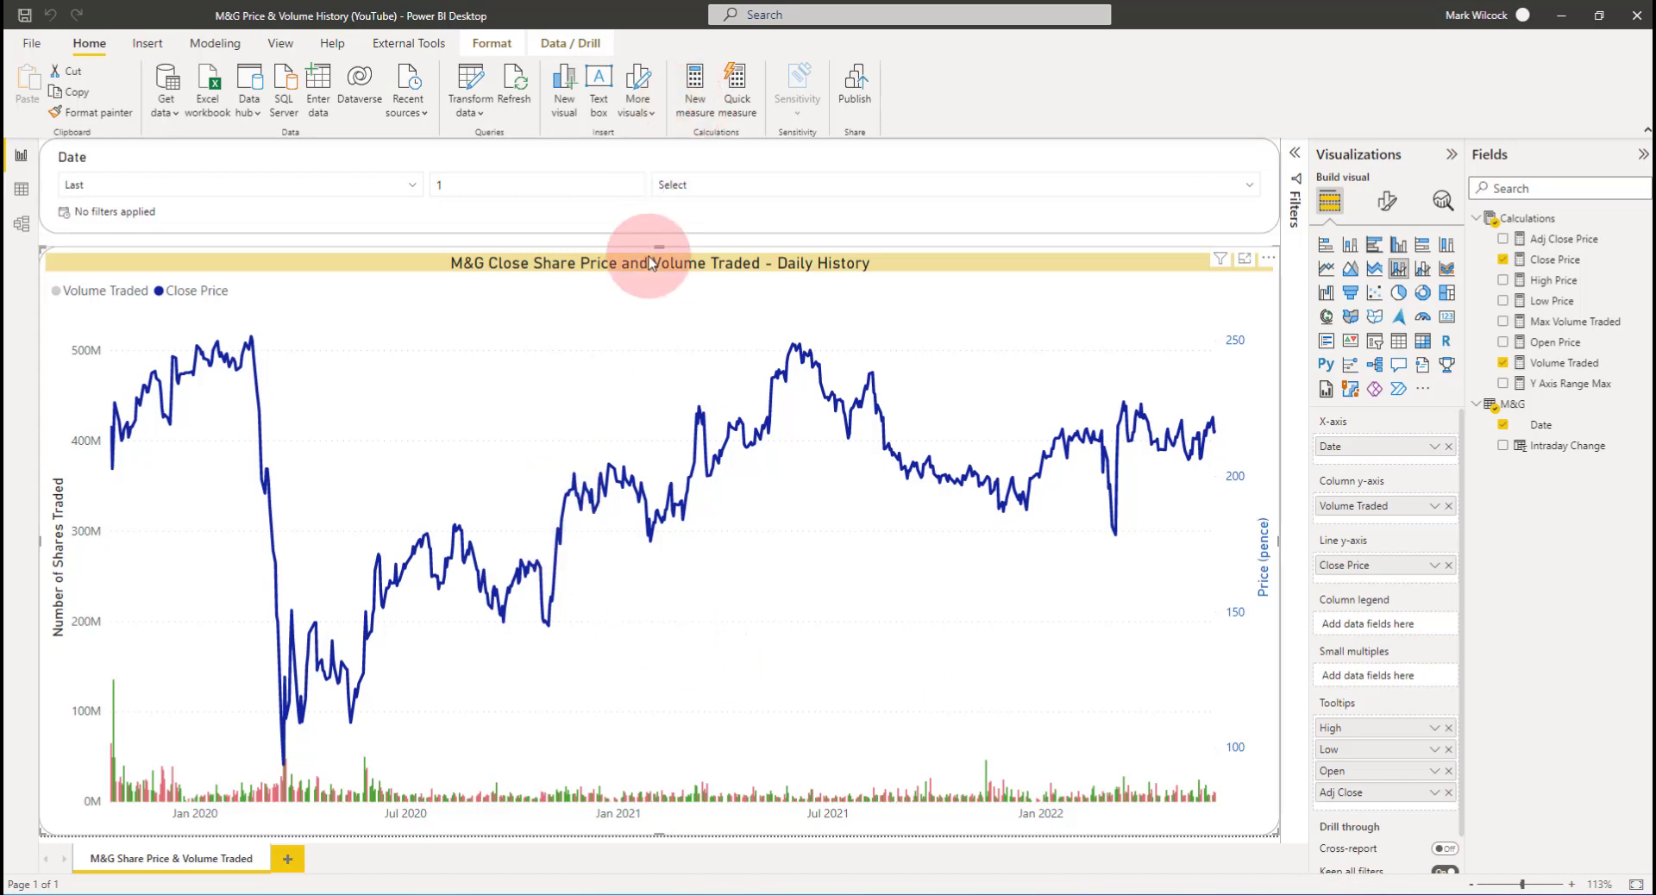
{"action": "left_click_drag", "start_coordinate": [659, 247], "coordinate": [635, 338]}
{"action": "left_click", "coordinate": [635, 301]}
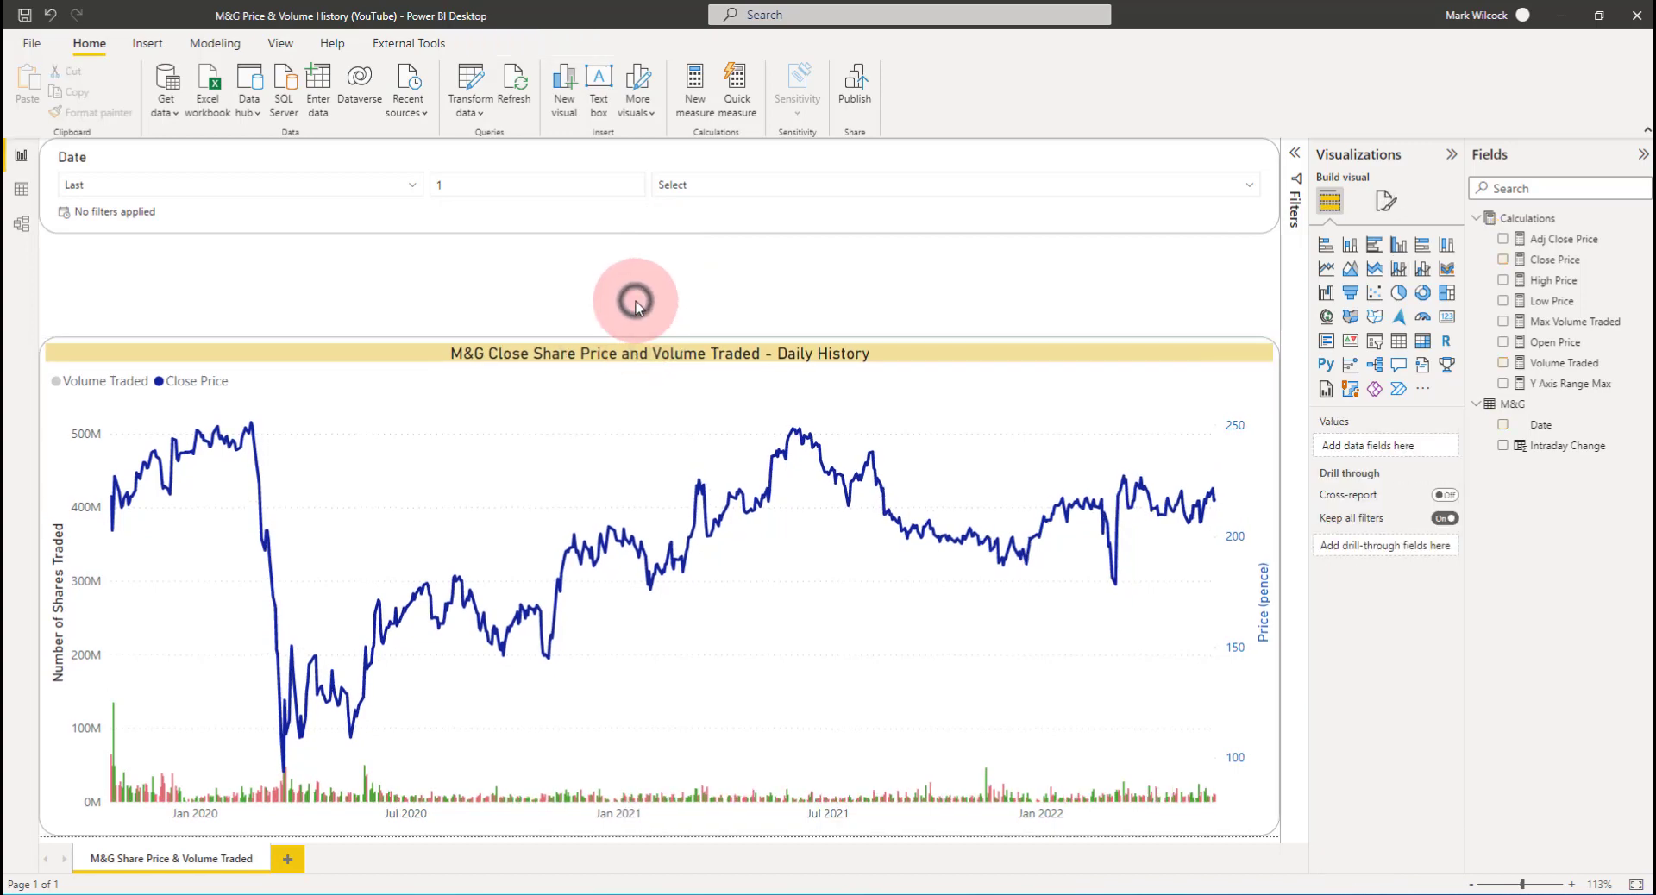
Start a new Fields parameter named 'price Parameter'
{"action": "left_click", "coordinate": [215, 43]}
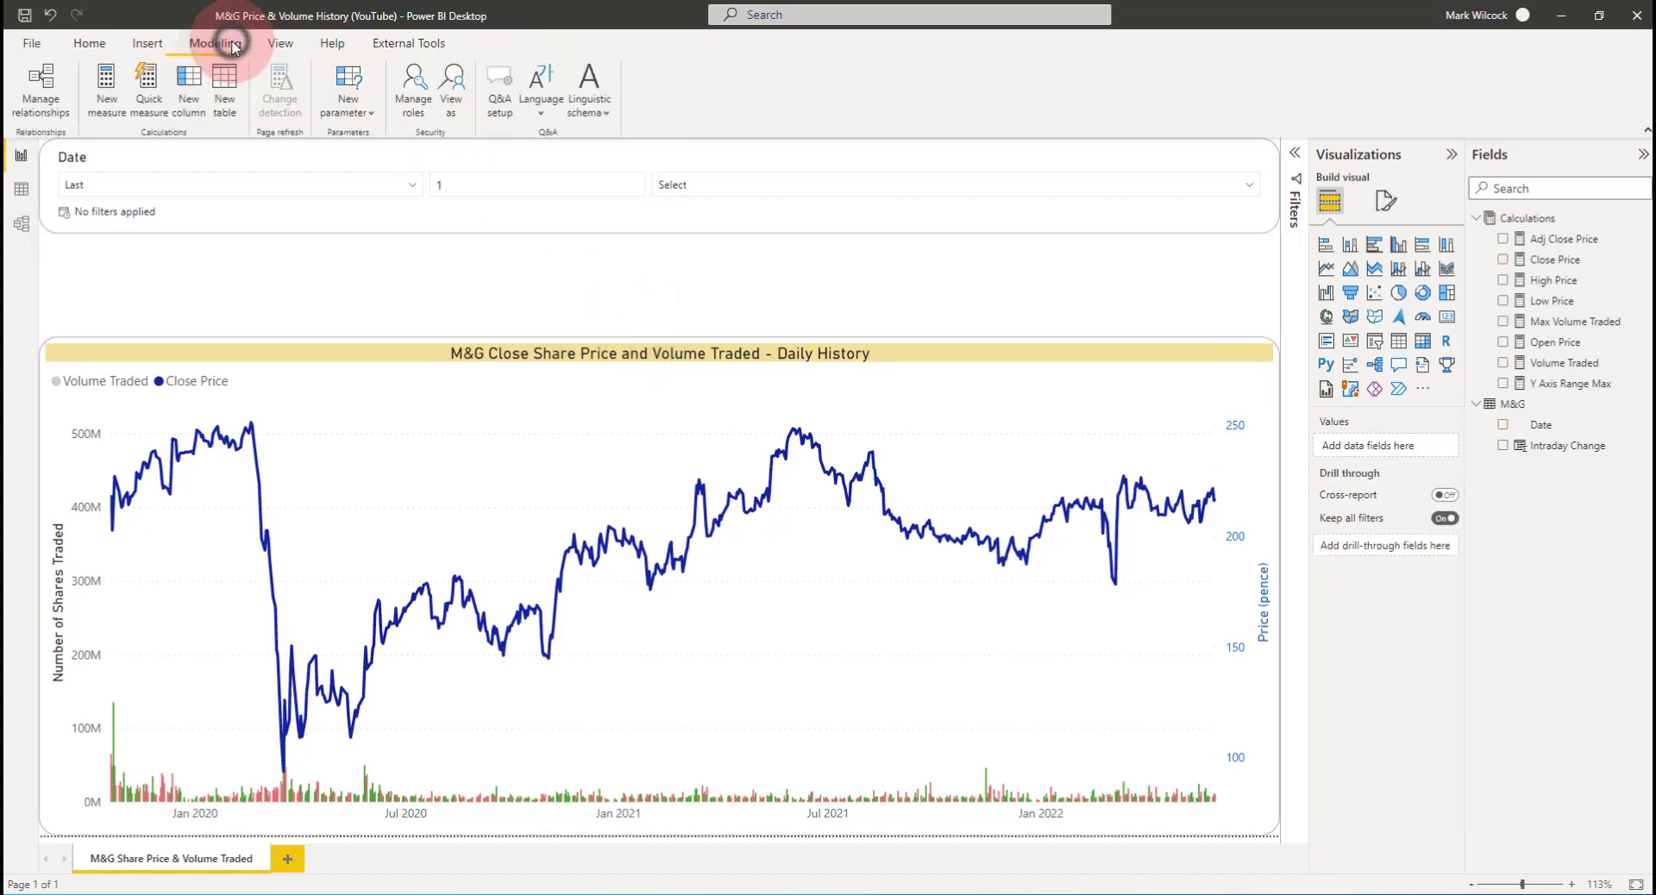
{"action": "left_click", "coordinate": [353, 112]}
{"action": "left_click", "coordinate": [369, 178]}
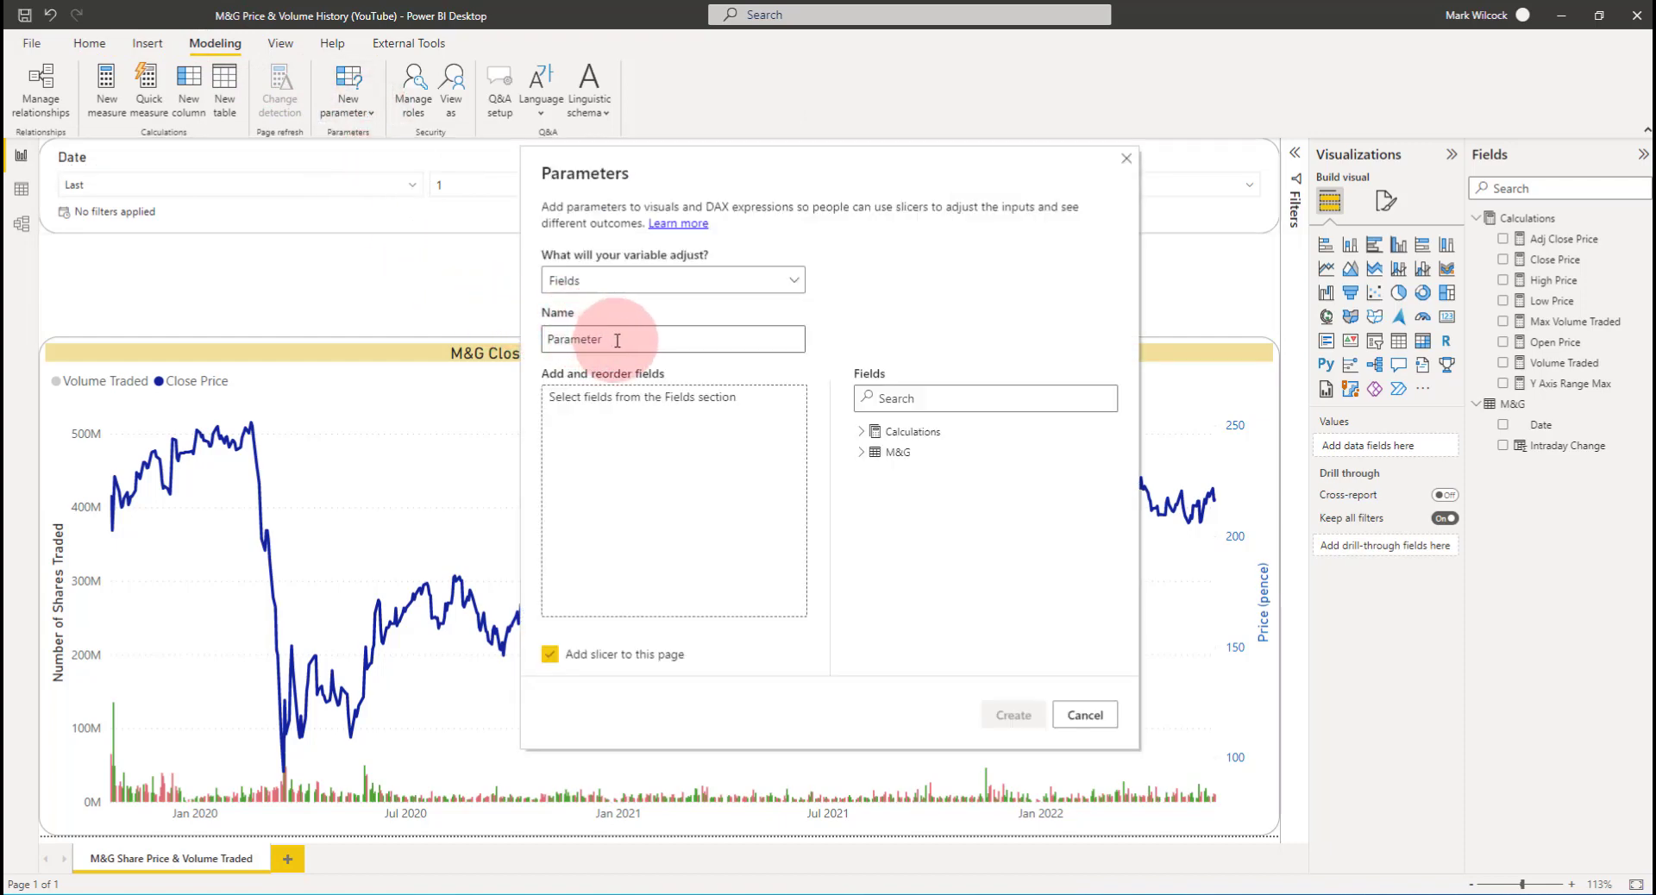
{"action": "left_click", "coordinate": [617, 340]}
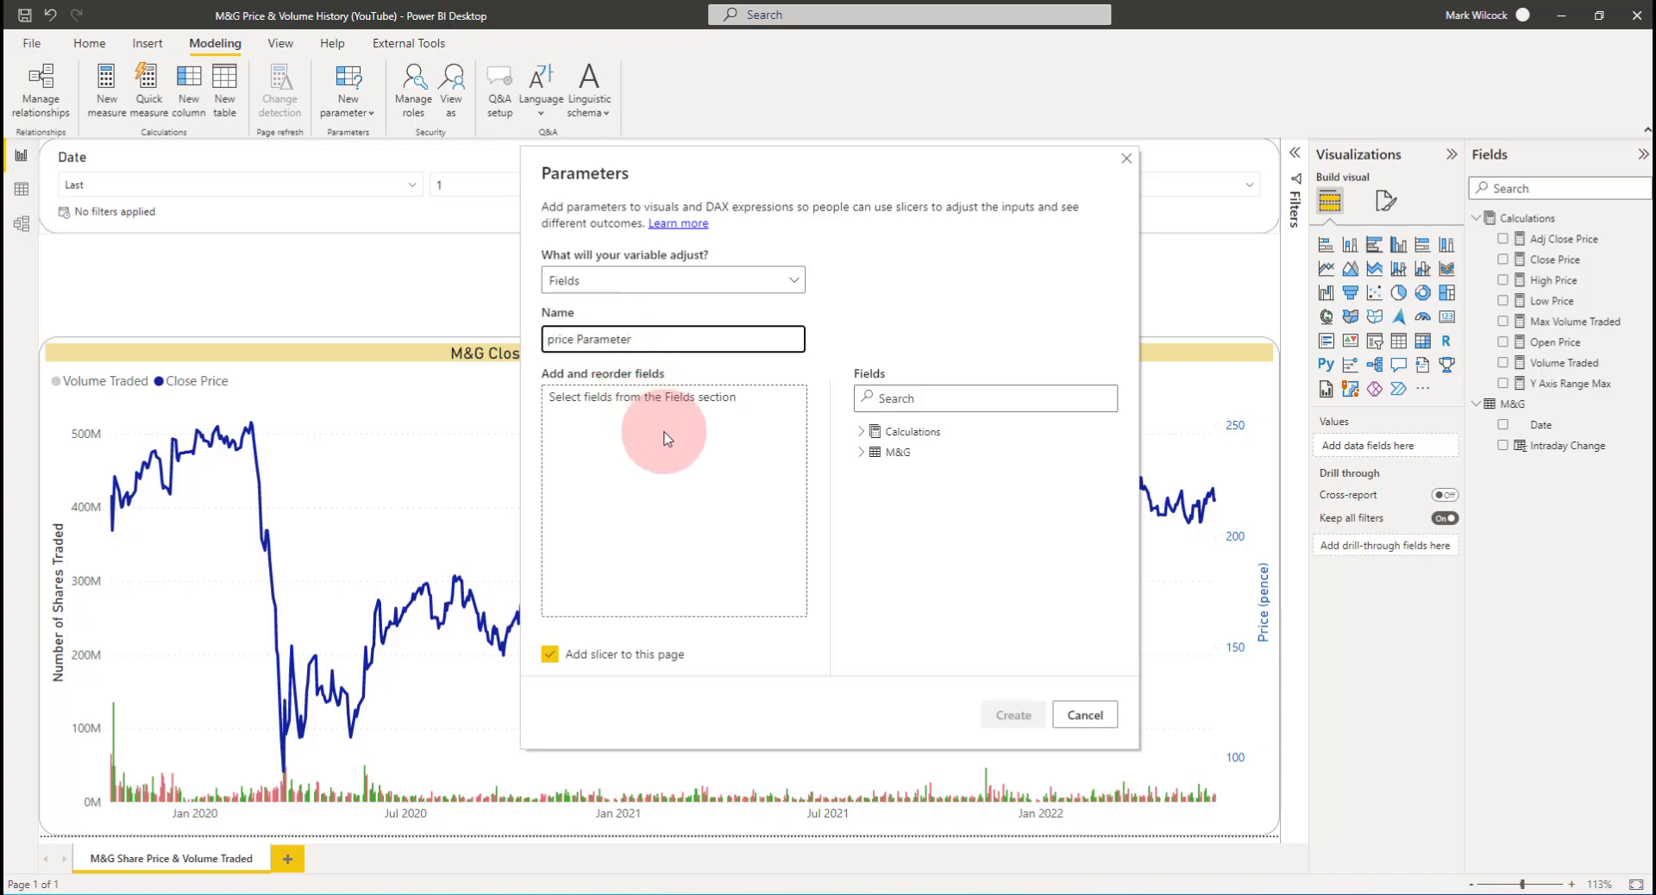
{"action": "left_click", "coordinate": [860, 433]}
Add the Adj Close, Close, High, Low and Open Price measures and create it with a slicer
{"action": "left_click", "coordinate": [861, 438]}
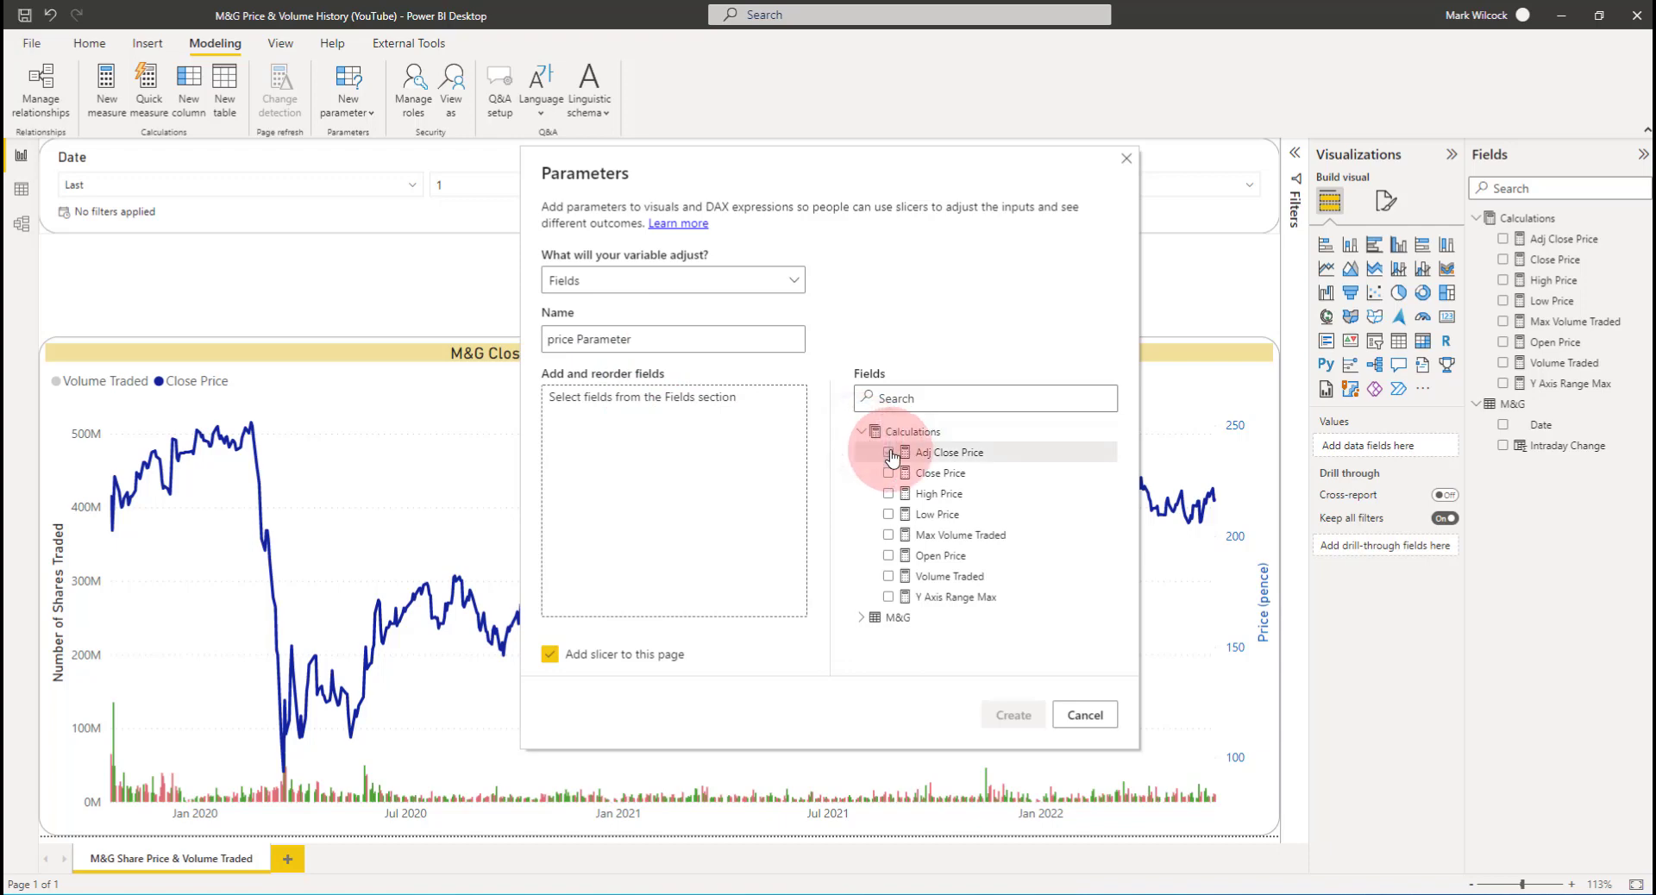
{"action": "left_click", "coordinate": [889, 453]}
{"action": "left_click", "coordinate": [888, 472]}
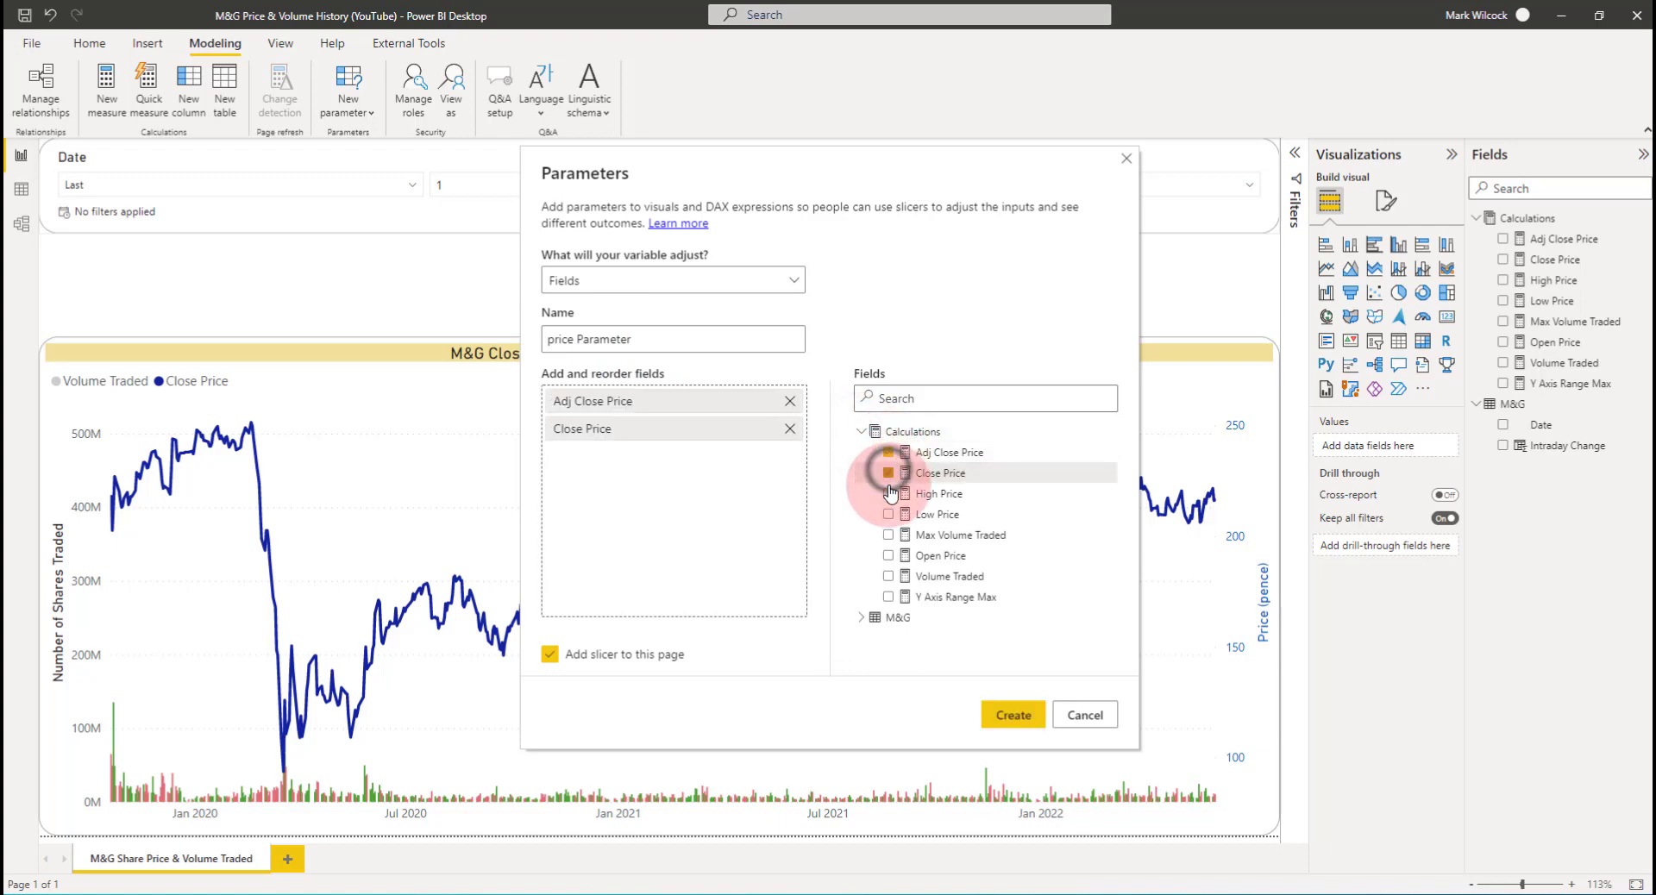
{"action": "left_click", "coordinate": [888, 494]}
{"action": "left_click", "coordinate": [888, 514]}
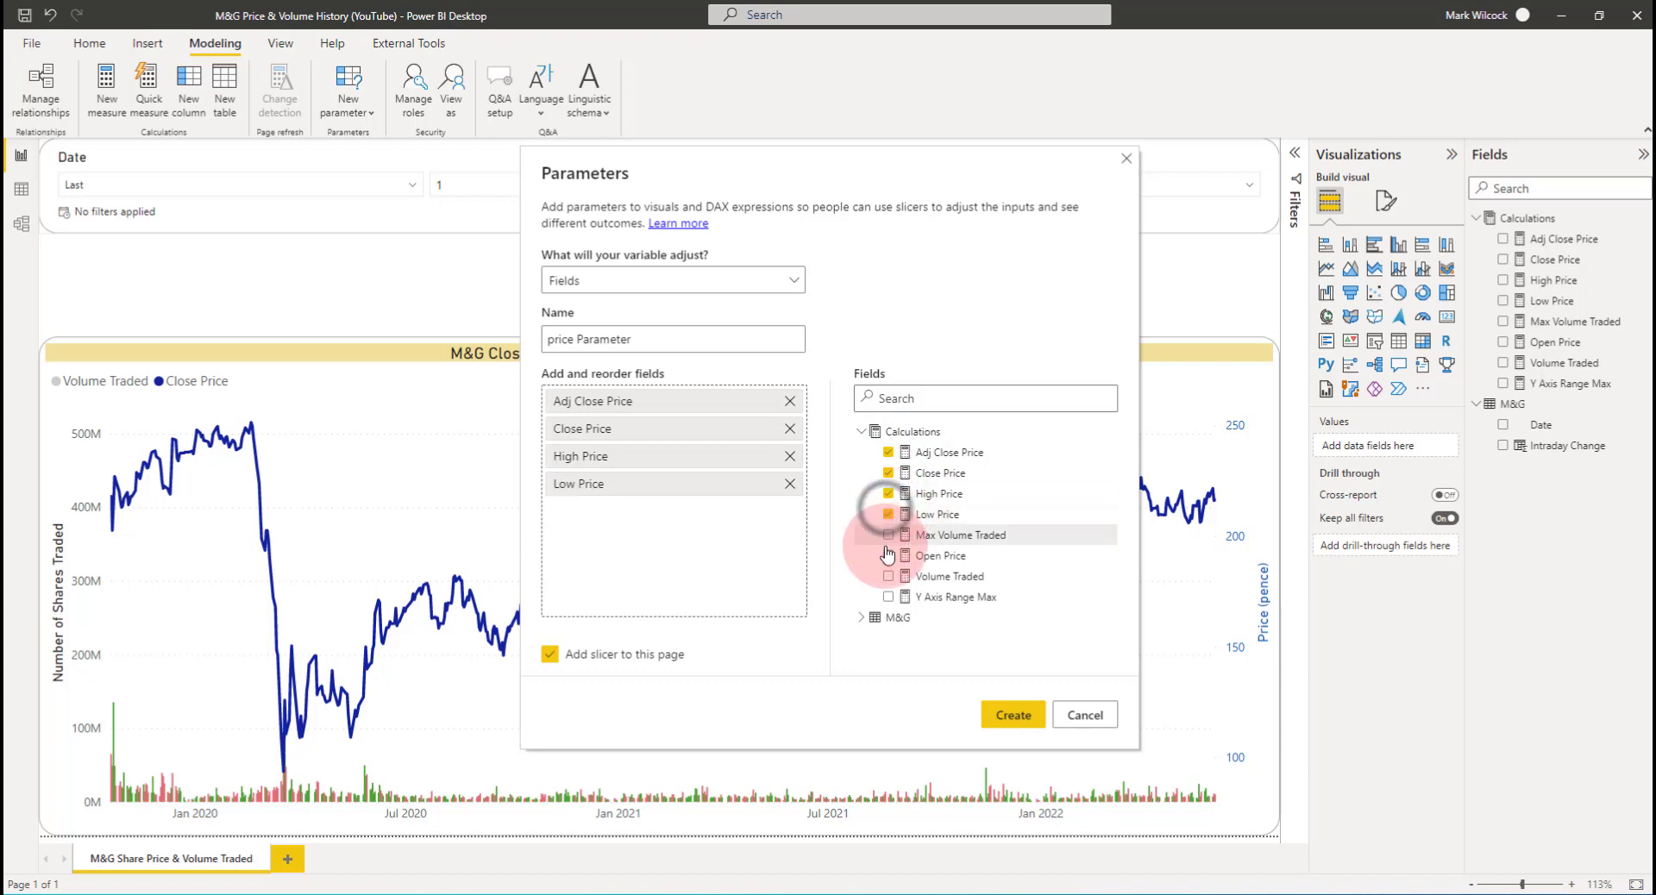
{"action": "left_click", "coordinate": [888, 556]}
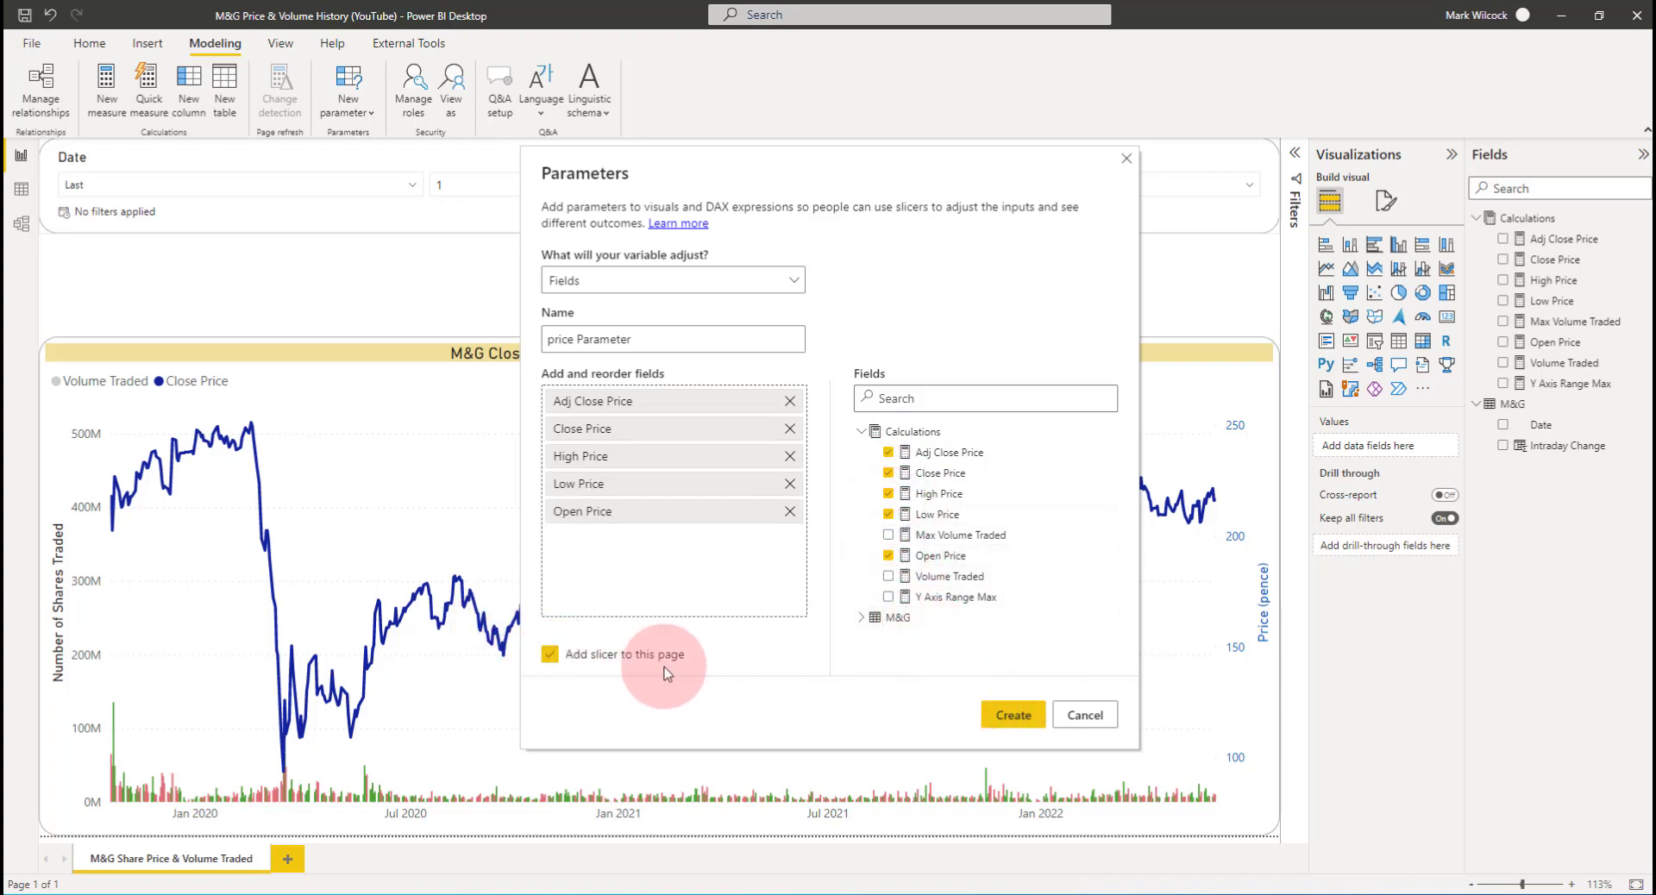
{"action": "left_click", "coordinate": [1029, 717]}
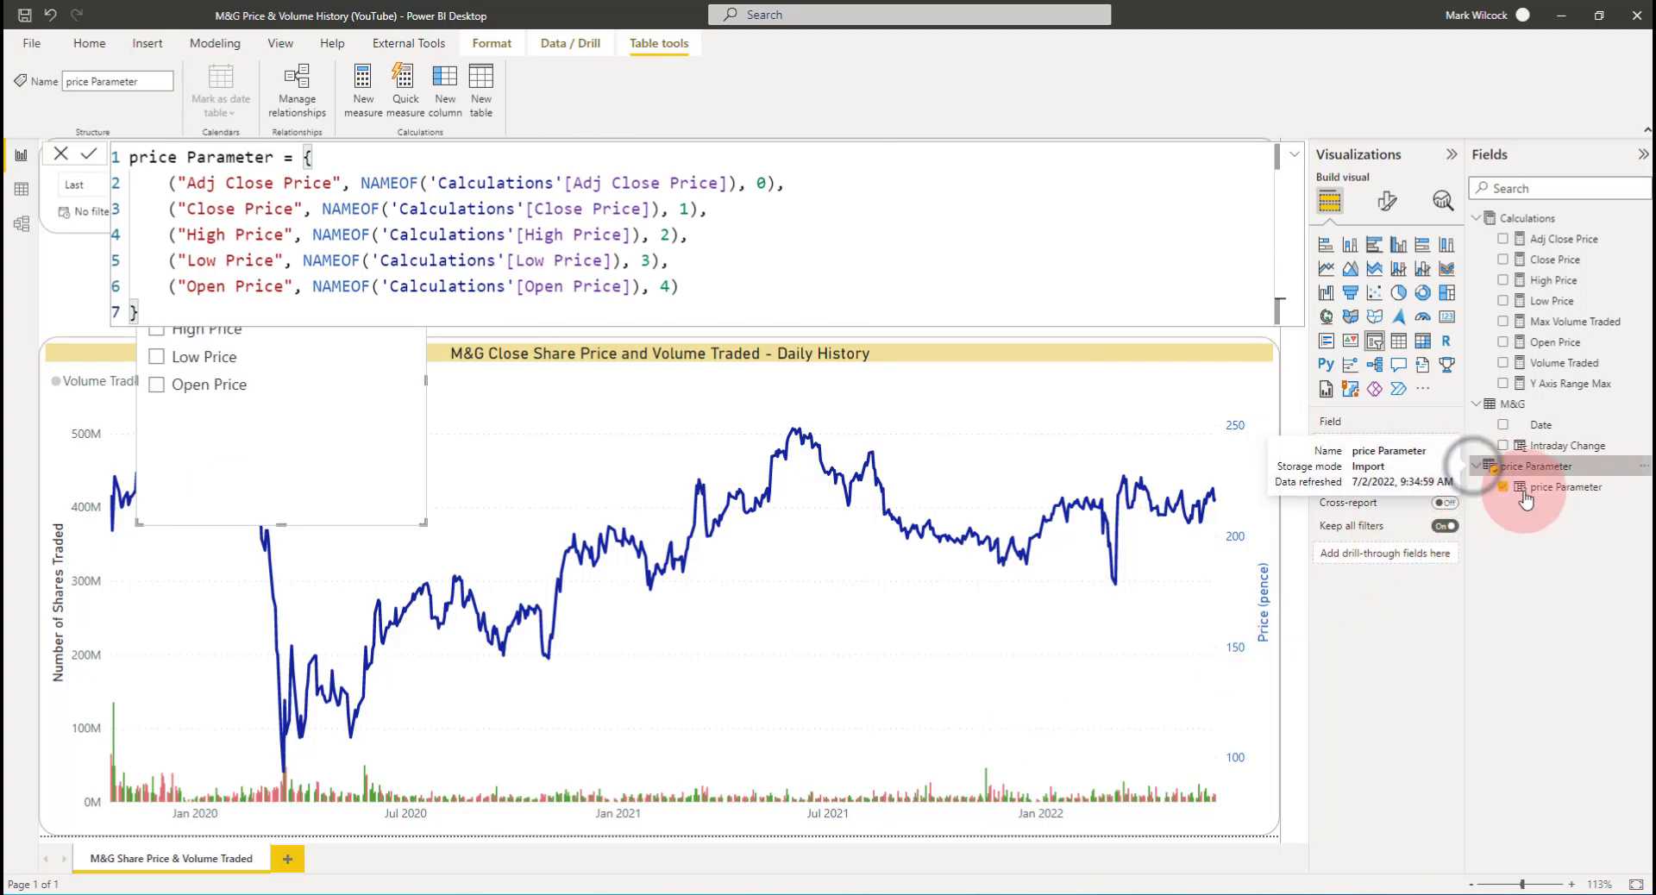
Rename the parameter table from 'price Parameter' to 'Price Parameter' in the formula bar
{"action": "left_click", "coordinate": [128, 158]}
{"action": "key", "text": "Delete"}
{"action": "type", "text": "P"}
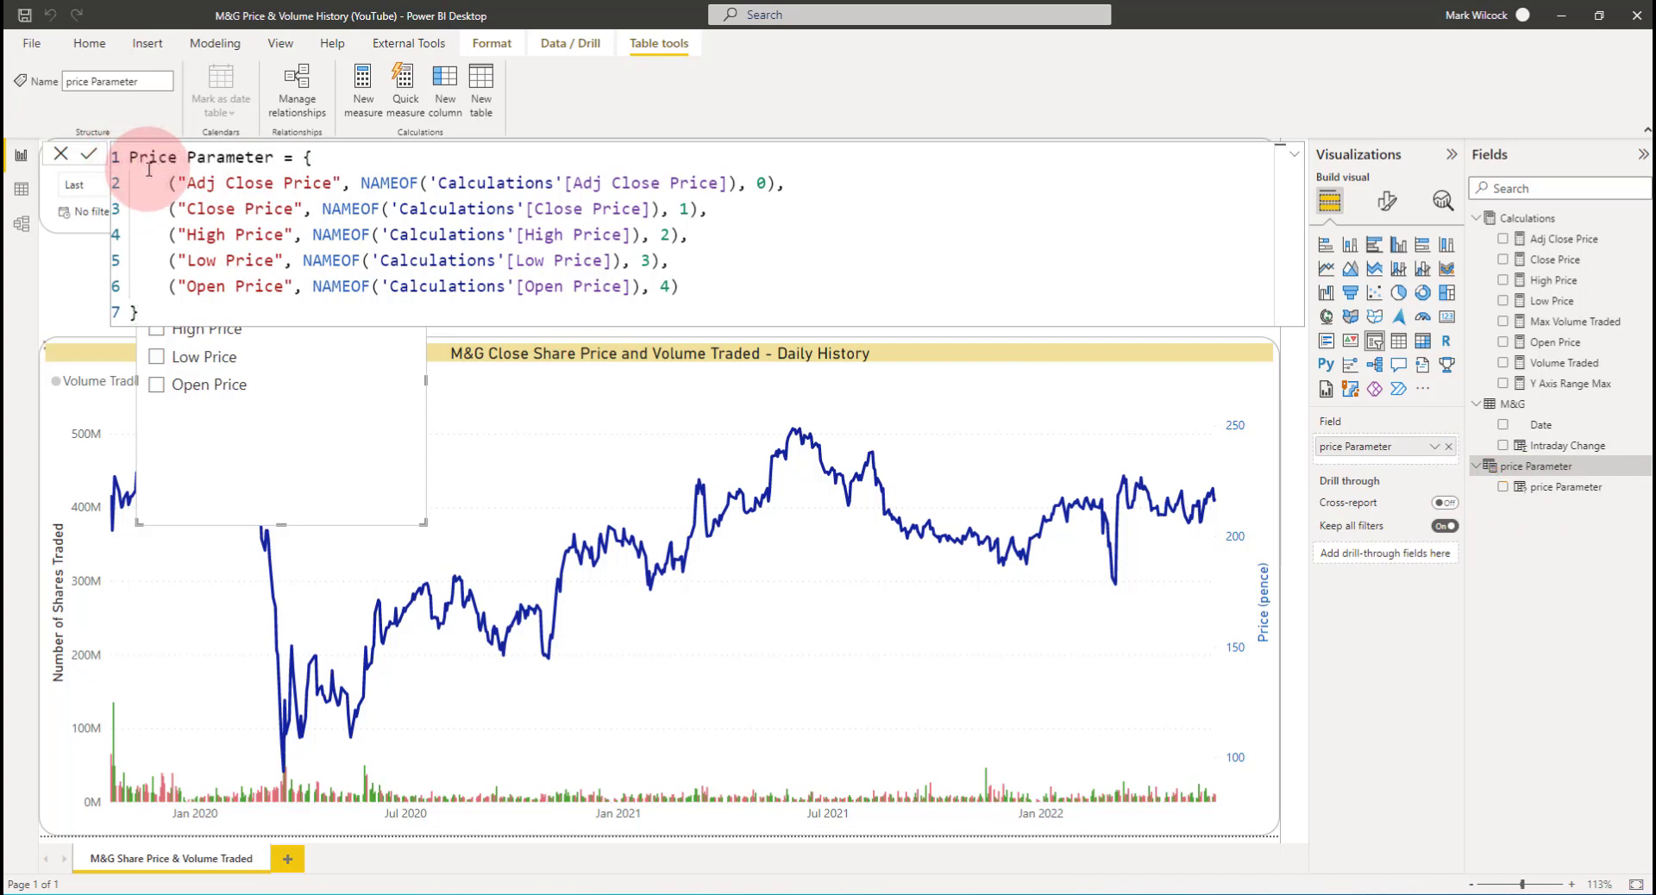
{"action": "left_click", "coordinate": [89, 156]}
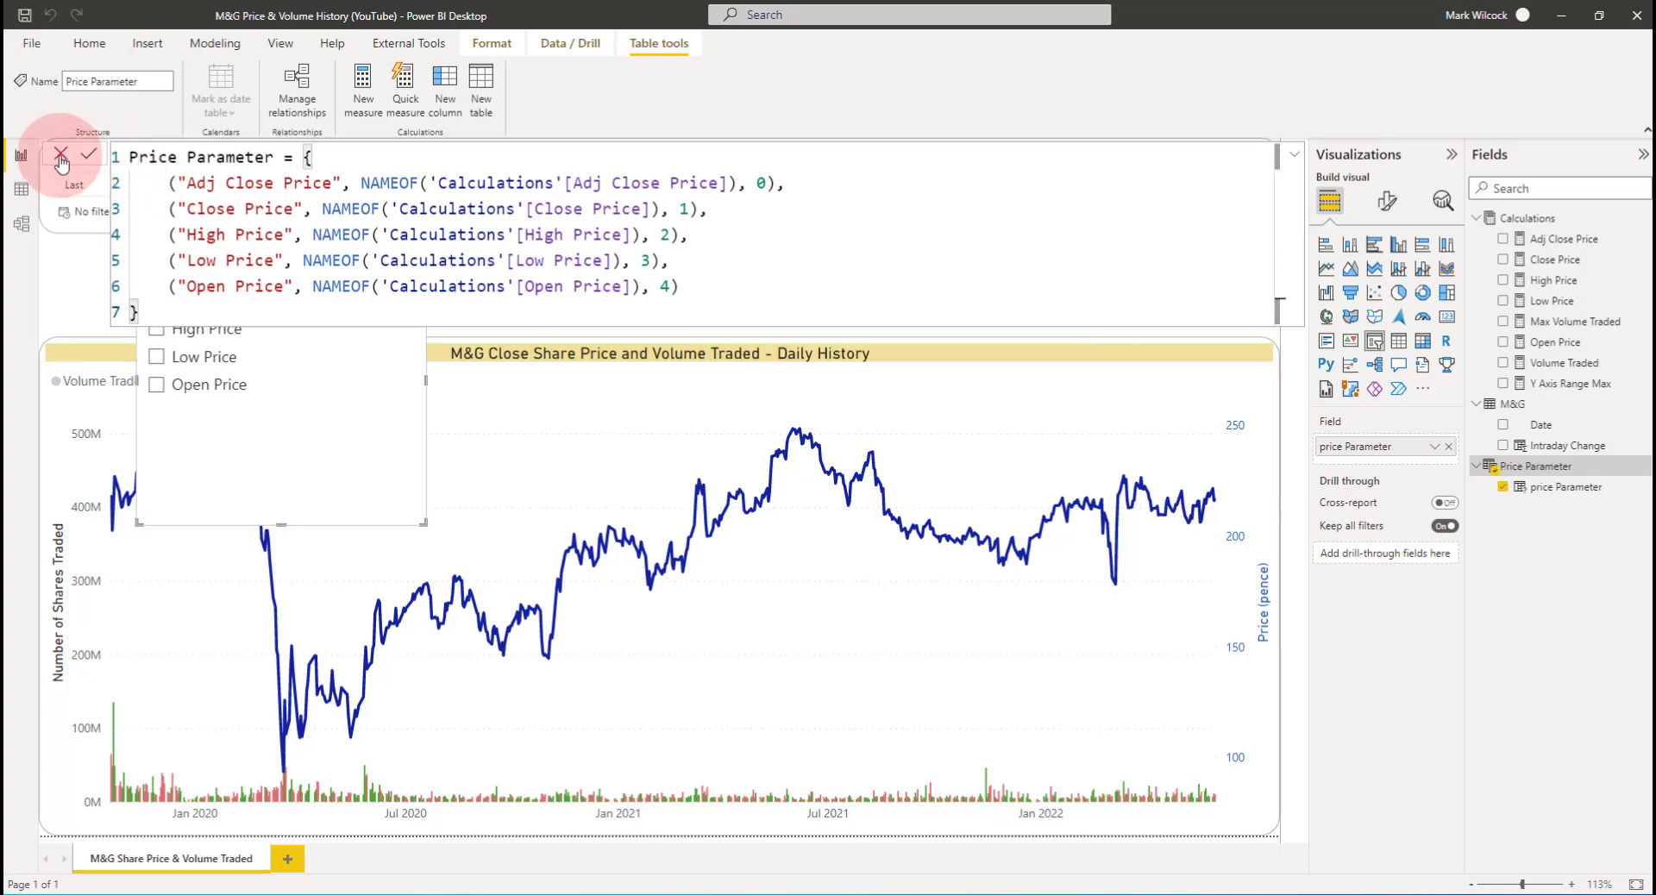
Move the price slicer to the left edge and stretch it into a wide strip above the chart
{"action": "left_click", "coordinate": [60, 157]}
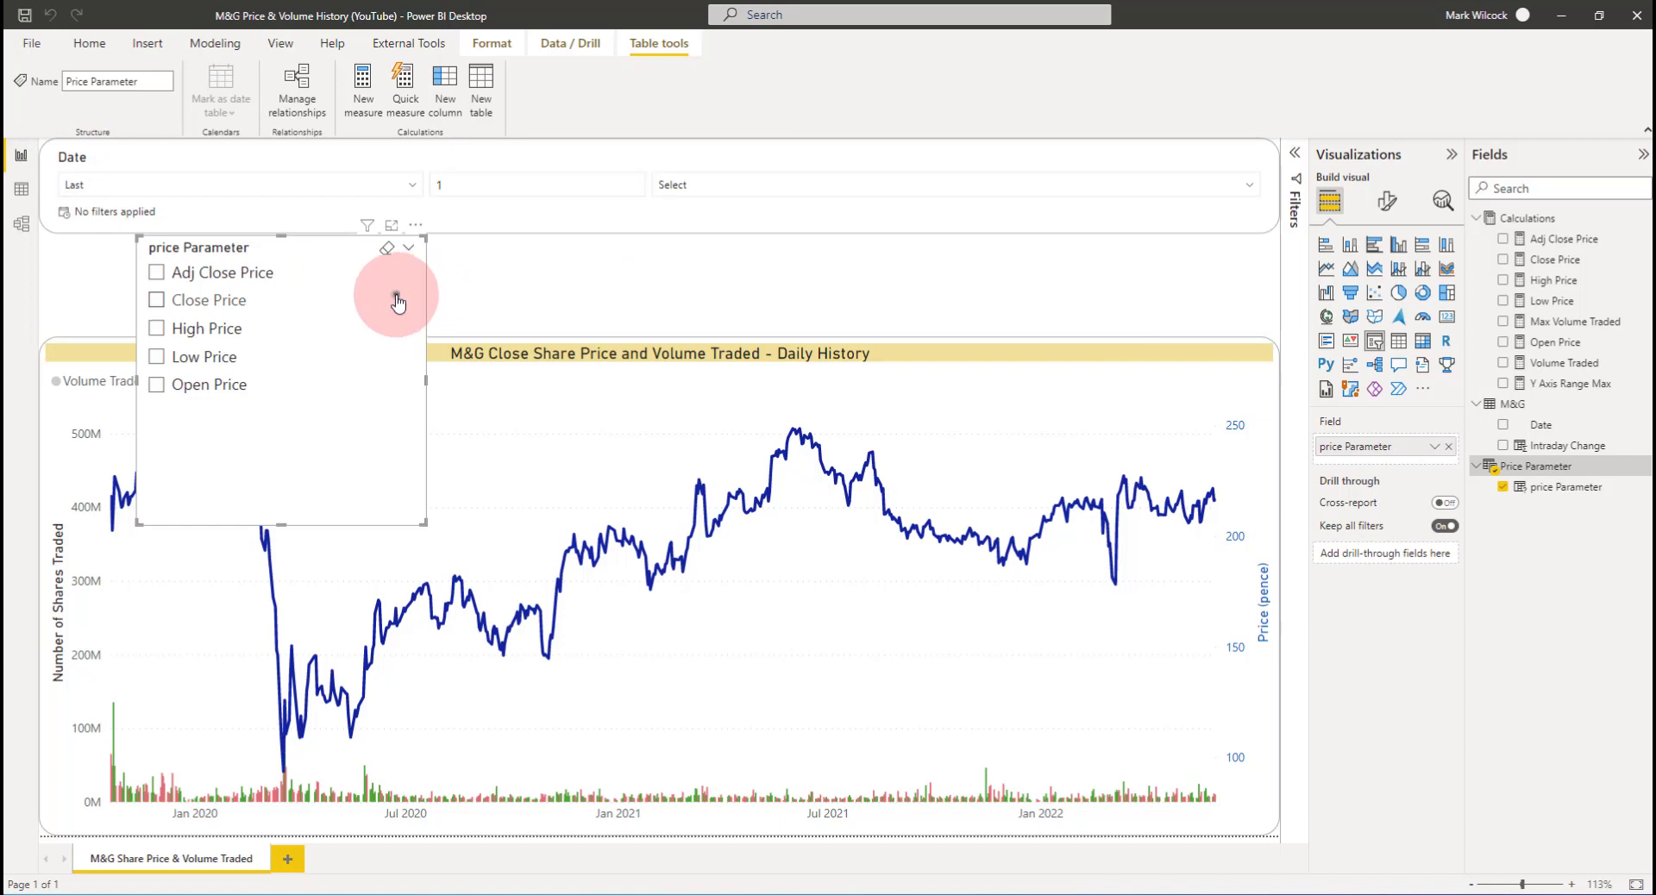
{"action": "left_click_drag", "start_coordinate": [397, 300], "coordinate": [293, 306]}
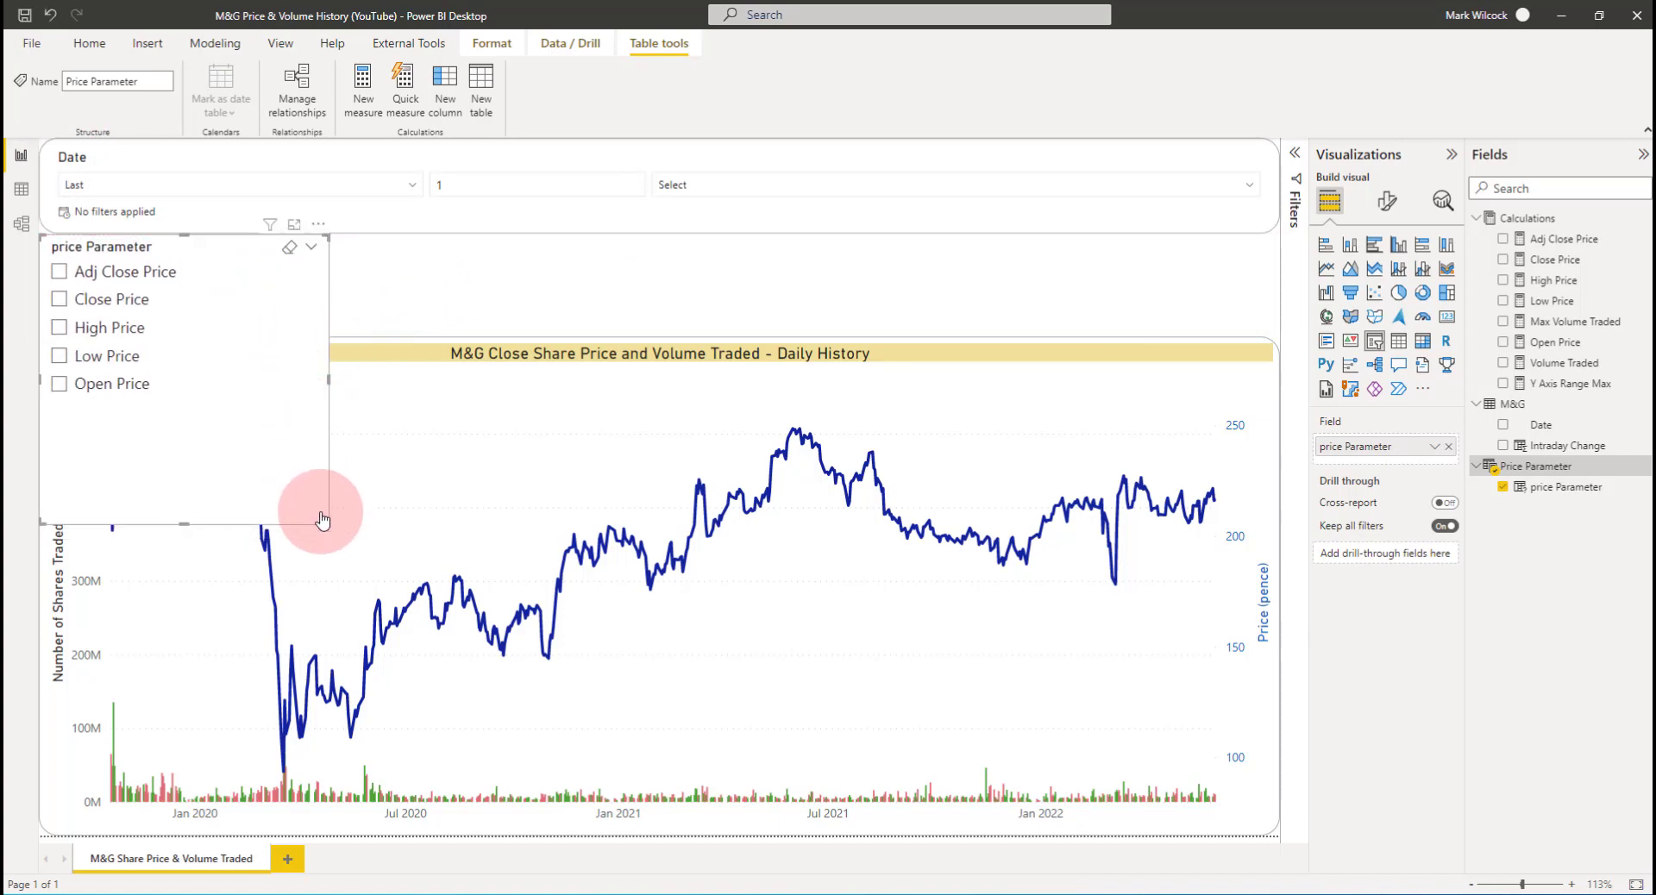
{"action": "left_click_drag", "start_coordinate": [321, 518], "coordinate": [1267, 324]}
Set the price slicer's orientation to Horizontal in its slicer settings
{"action": "left_click", "coordinate": [1386, 201]}
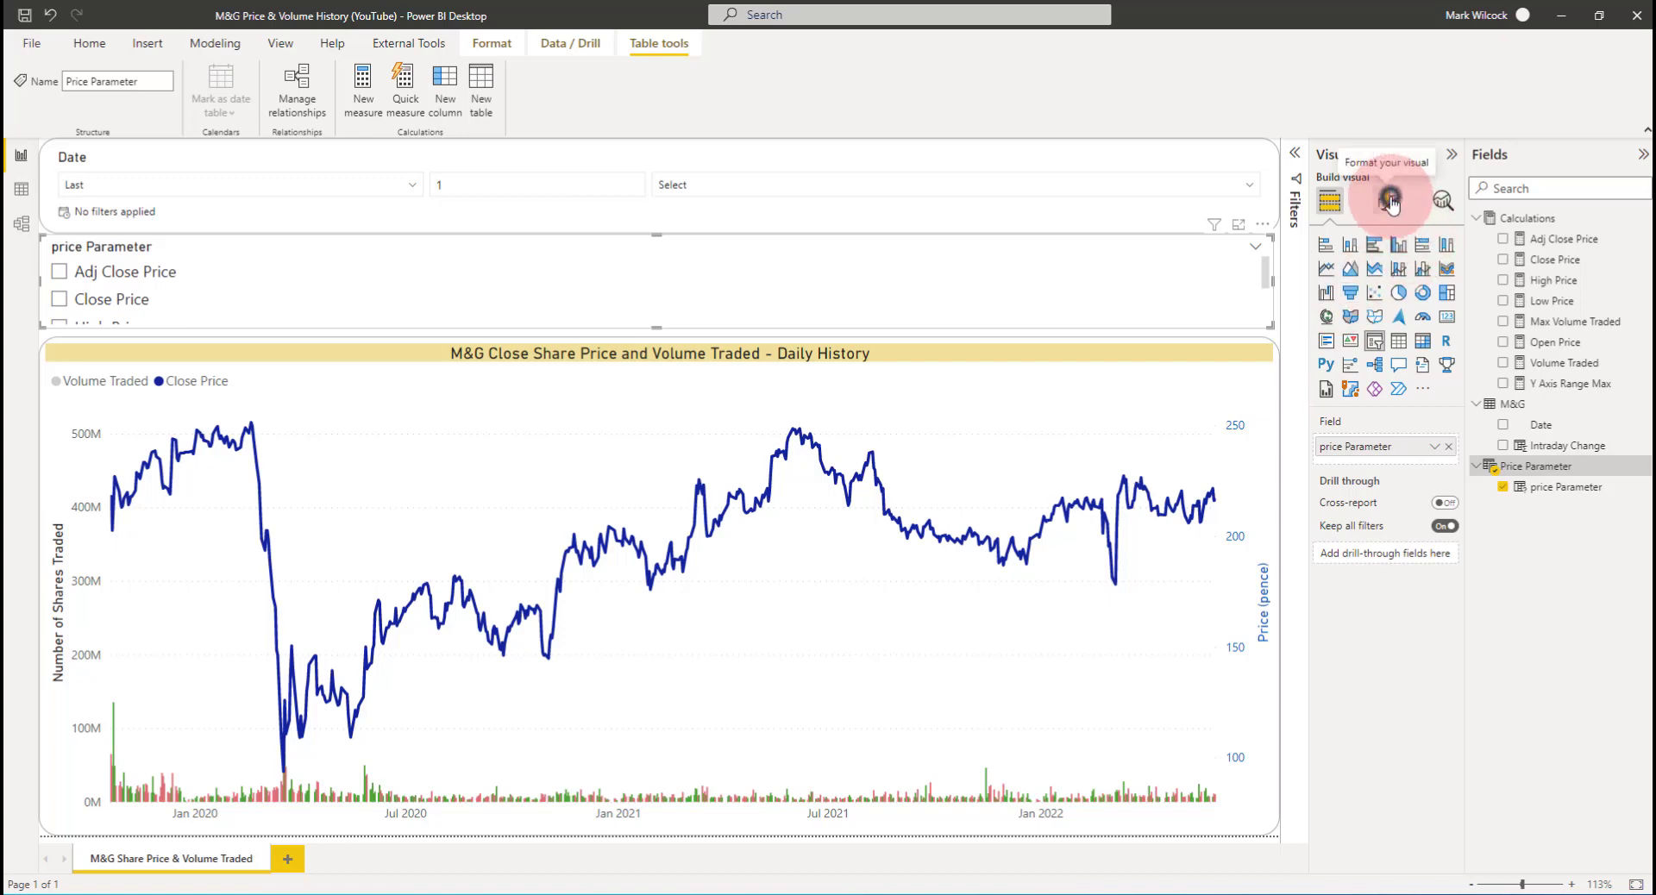
{"action": "left_click", "coordinate": [1362, 322]}
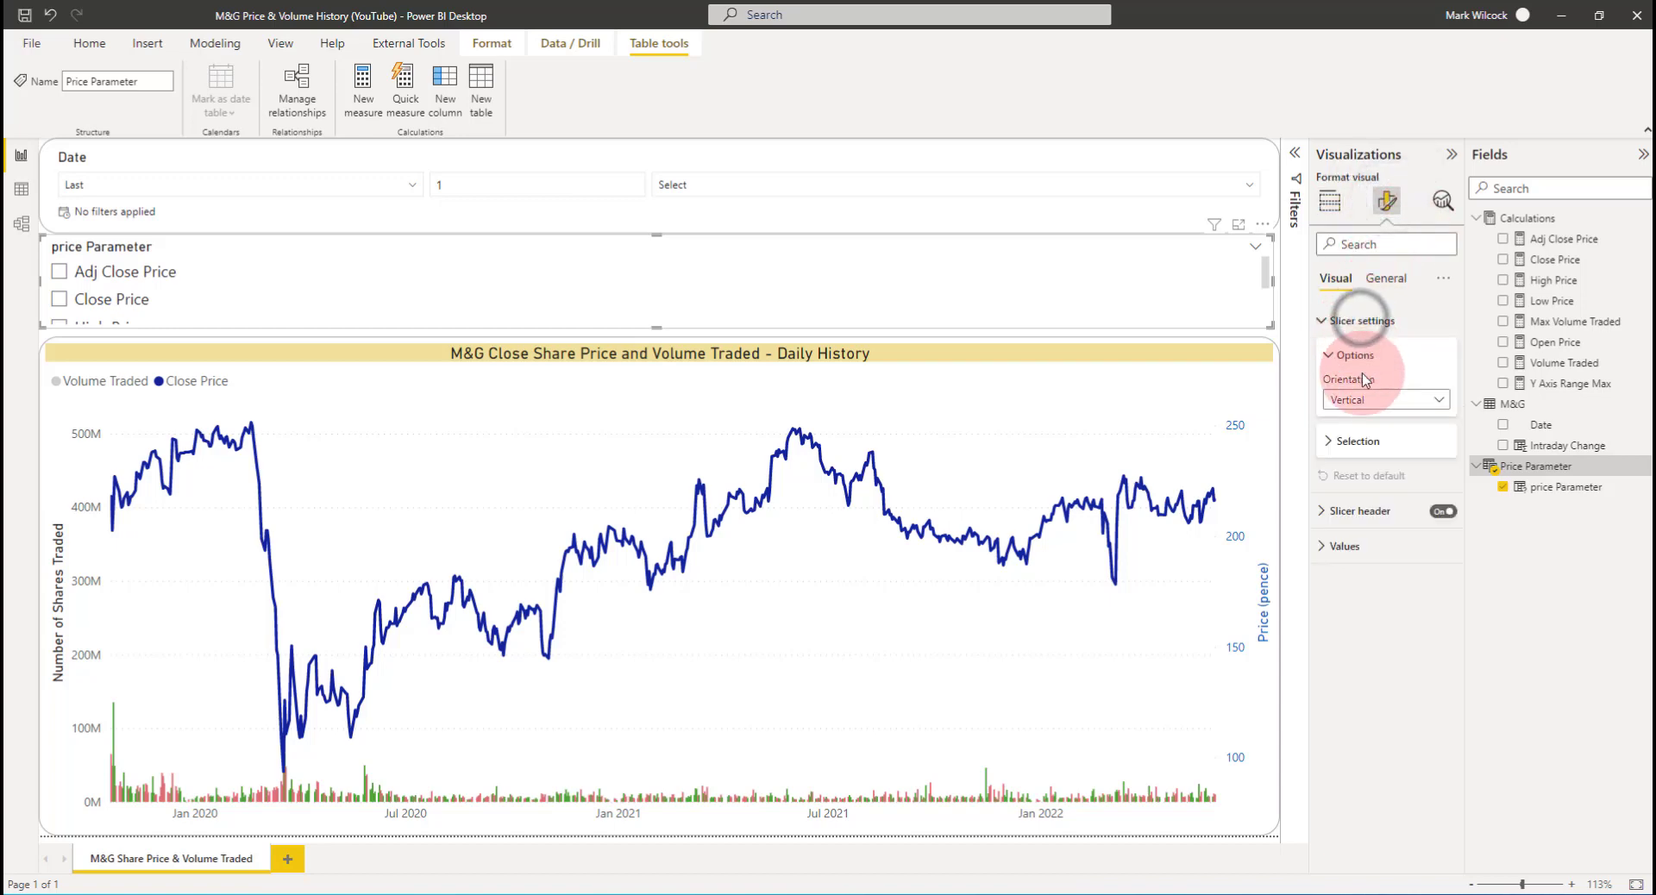
{"action": "left_click", "coordinate": [1354, 399]}
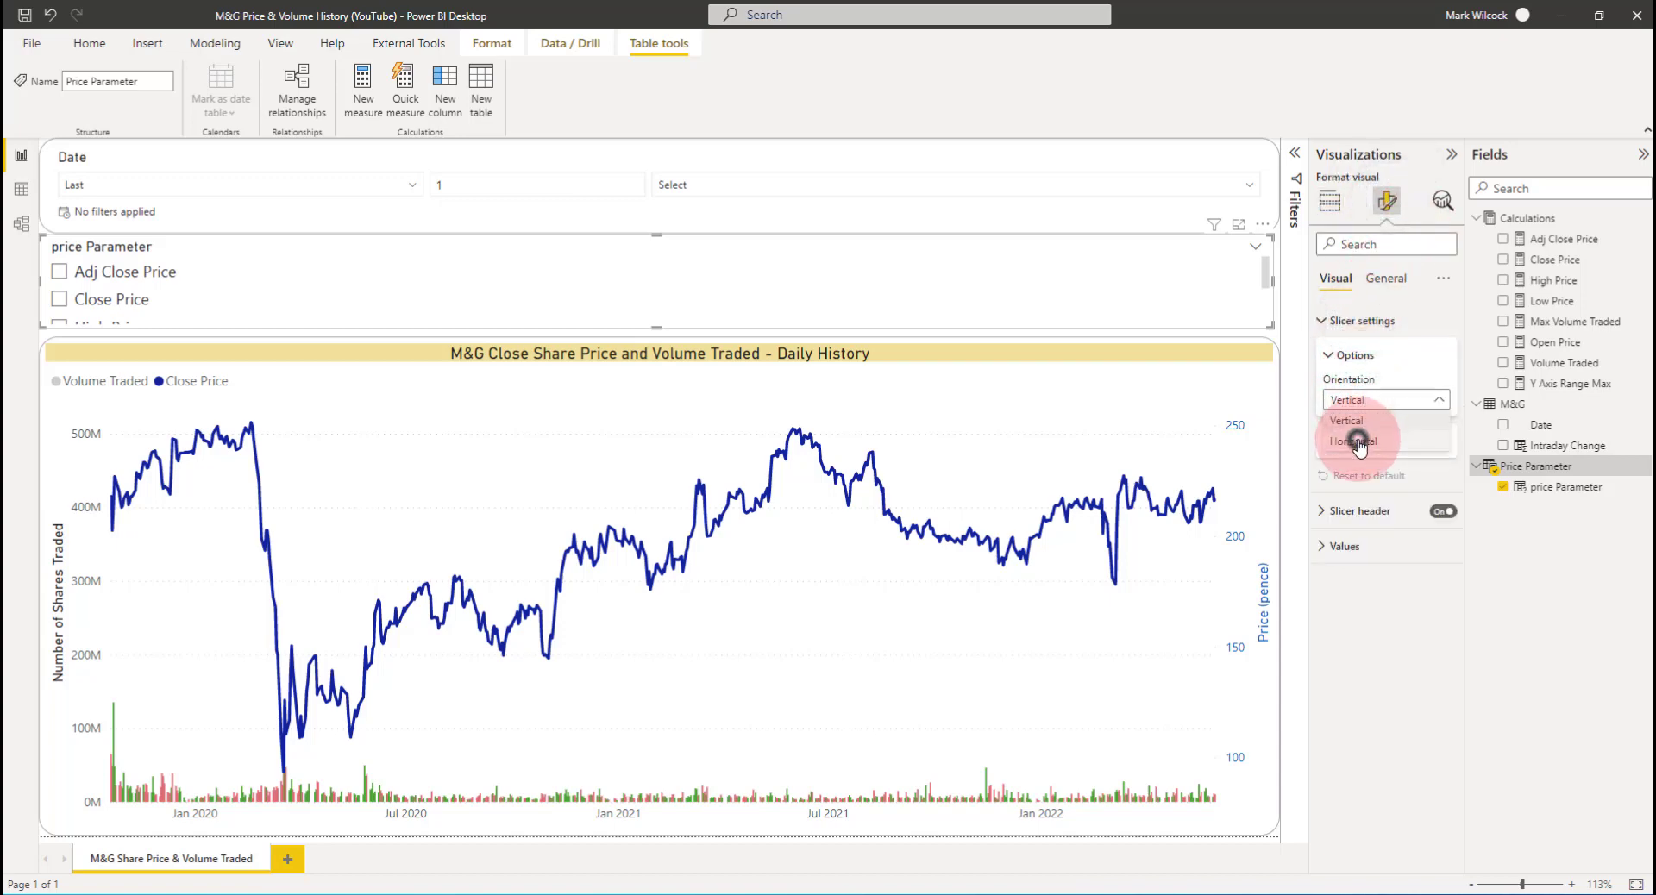
{"action": "left_click", "coordinate": [1353, 441]}
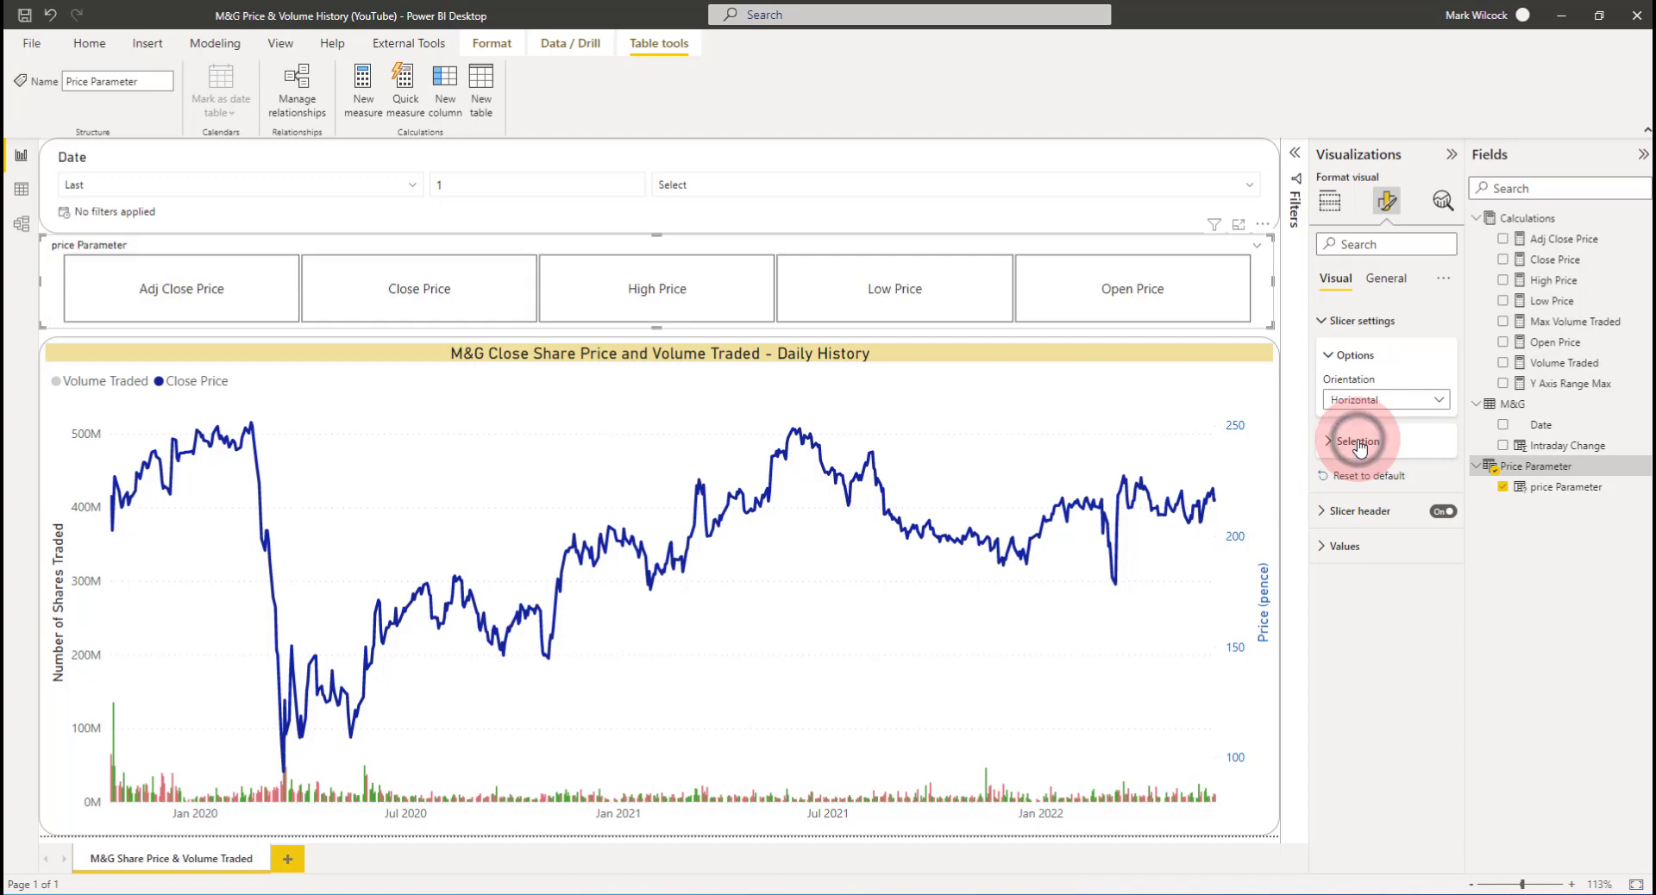
Try the Open, Low, High and Close Price tiles, ending on Adj Close Price
{"action": "left_click", "coordinate": [1153, 293]}
{"action": "left_click", "coordinate": [939, 300]}
{"action": "left_click", "coordinate": [636, 290]}
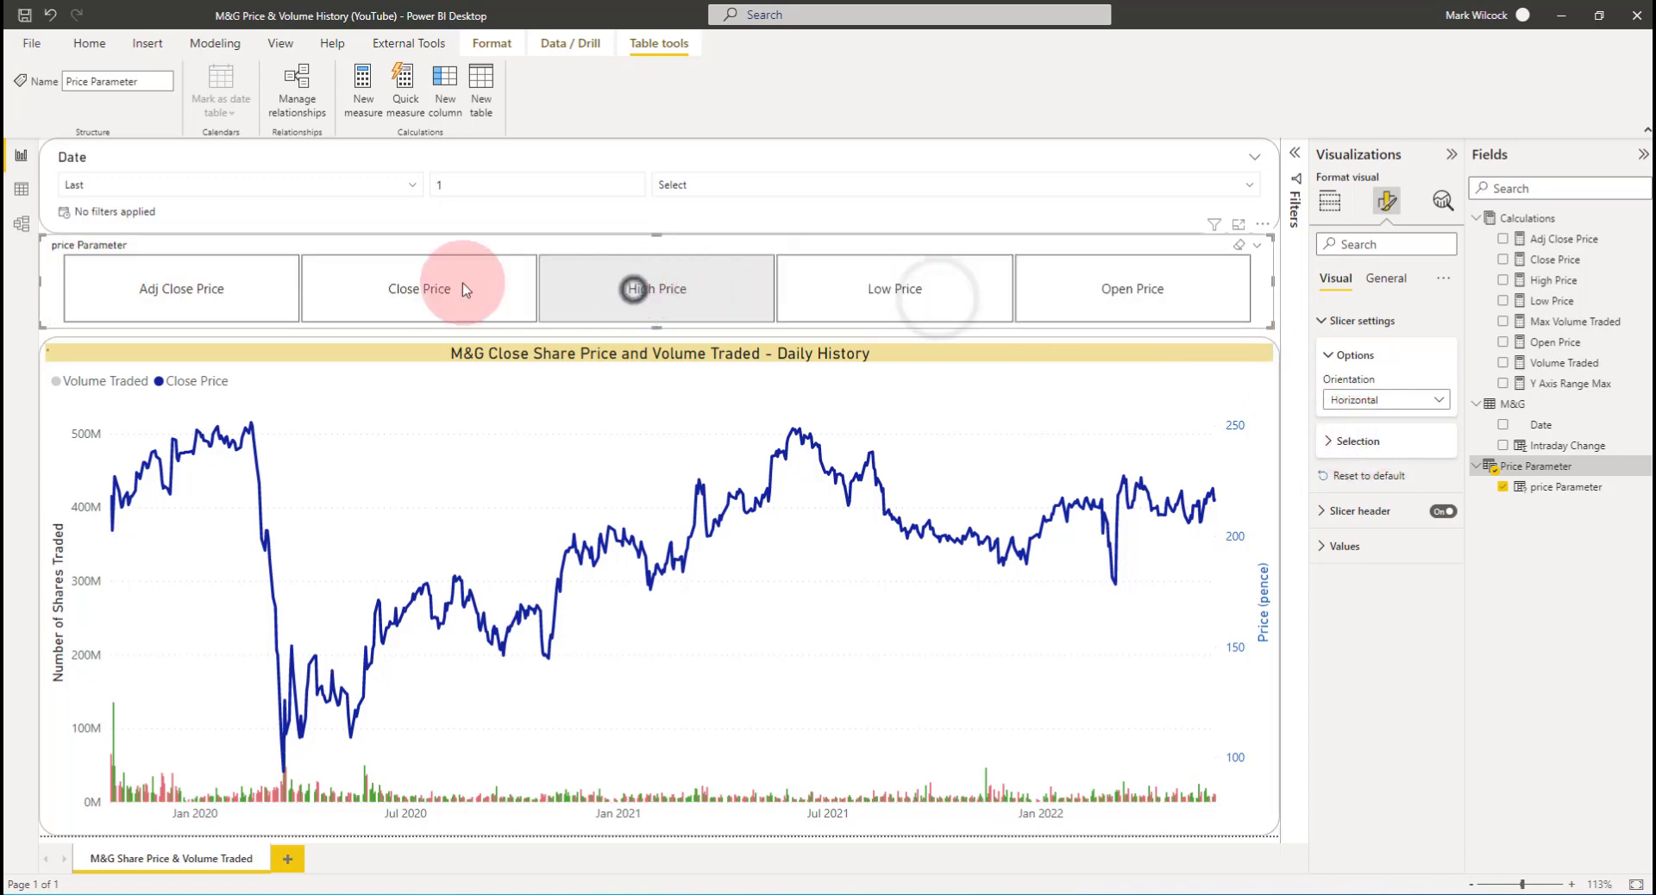
{"action": "left_click", "coordinate": [455, 287]}
{"action": "left_click", "coordinate": [229, 290]}
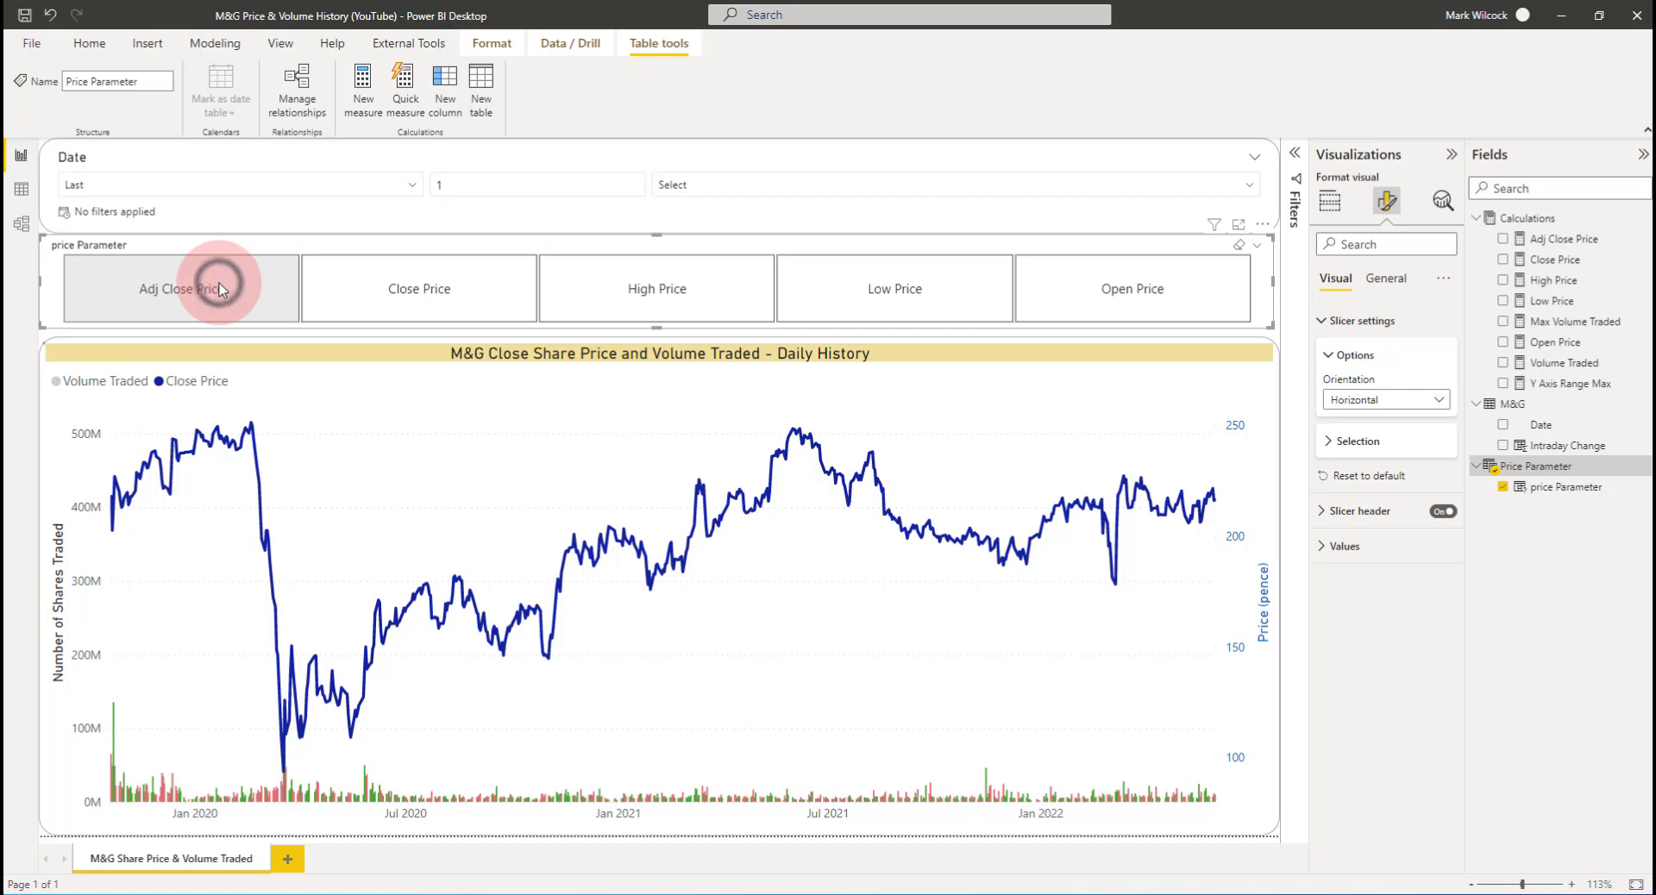
Replace Close Price with price Parameter on the chart's Line y-axis
{"action": "left_click", "coordinate": [508, 454]}
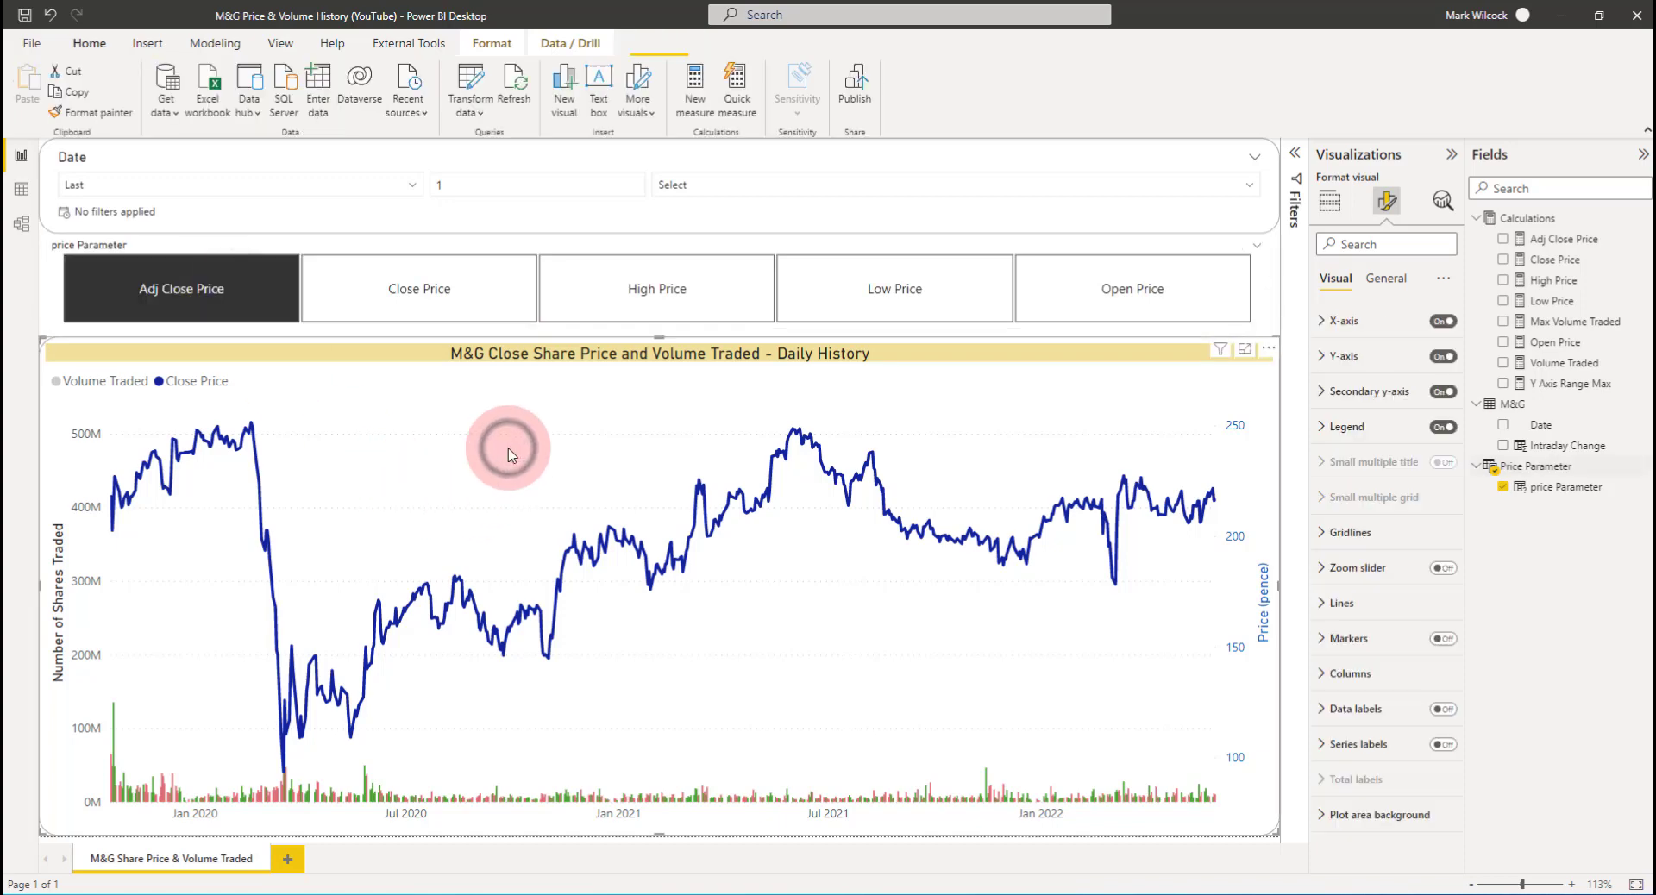
{"action": "left_click", "coordinate": [1333, 204]}
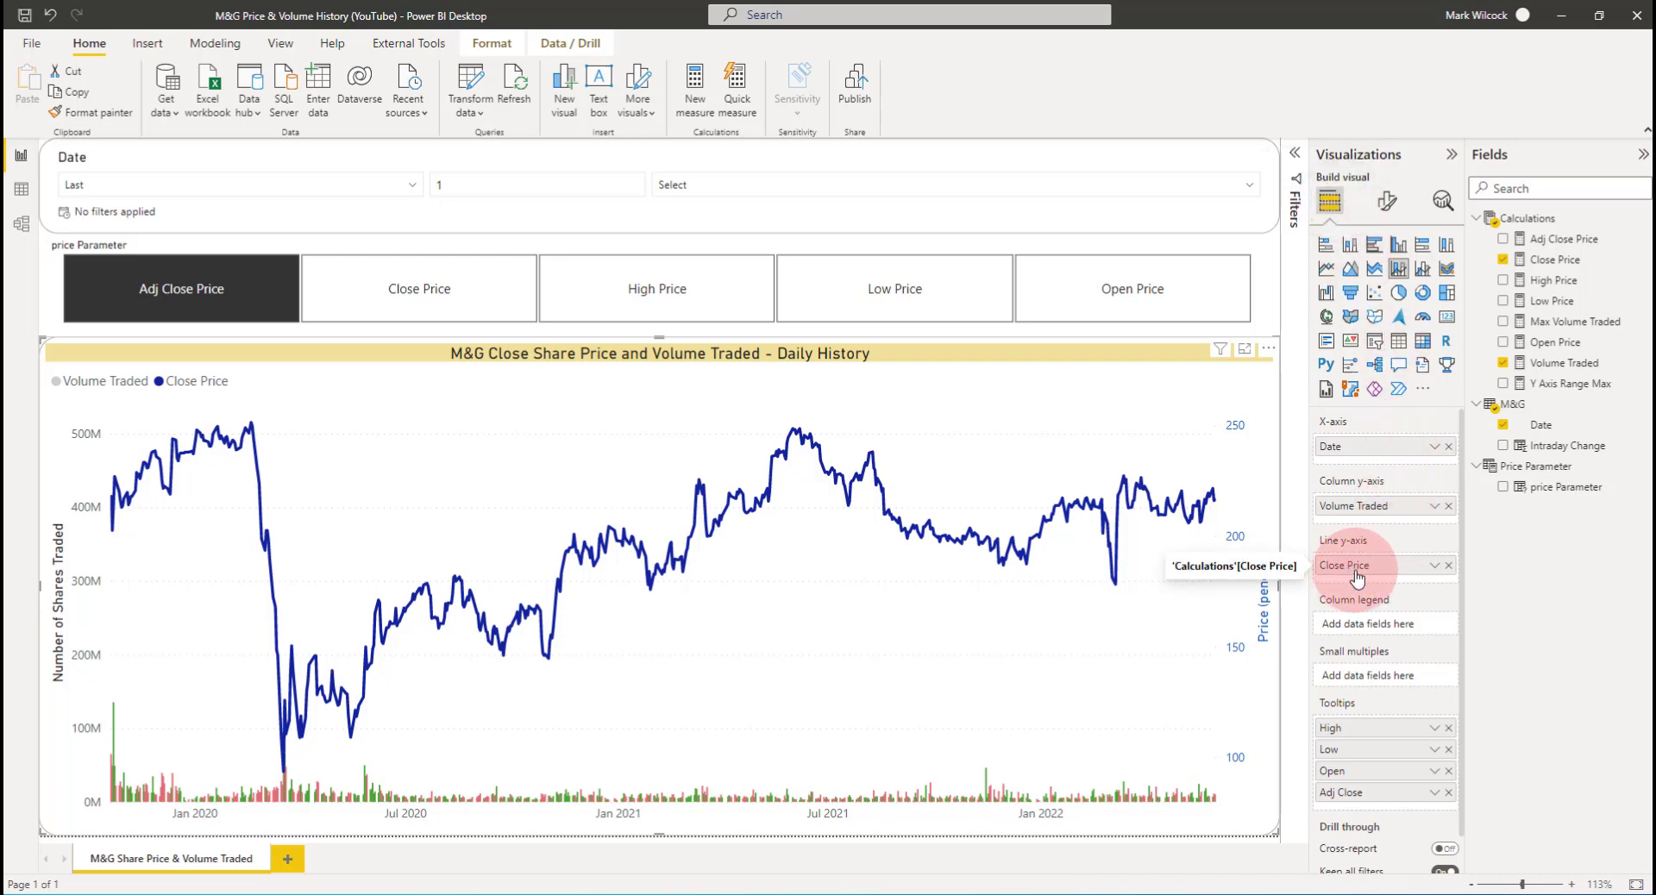
{"action": "left_click", "coordinate": [1447, 565]}
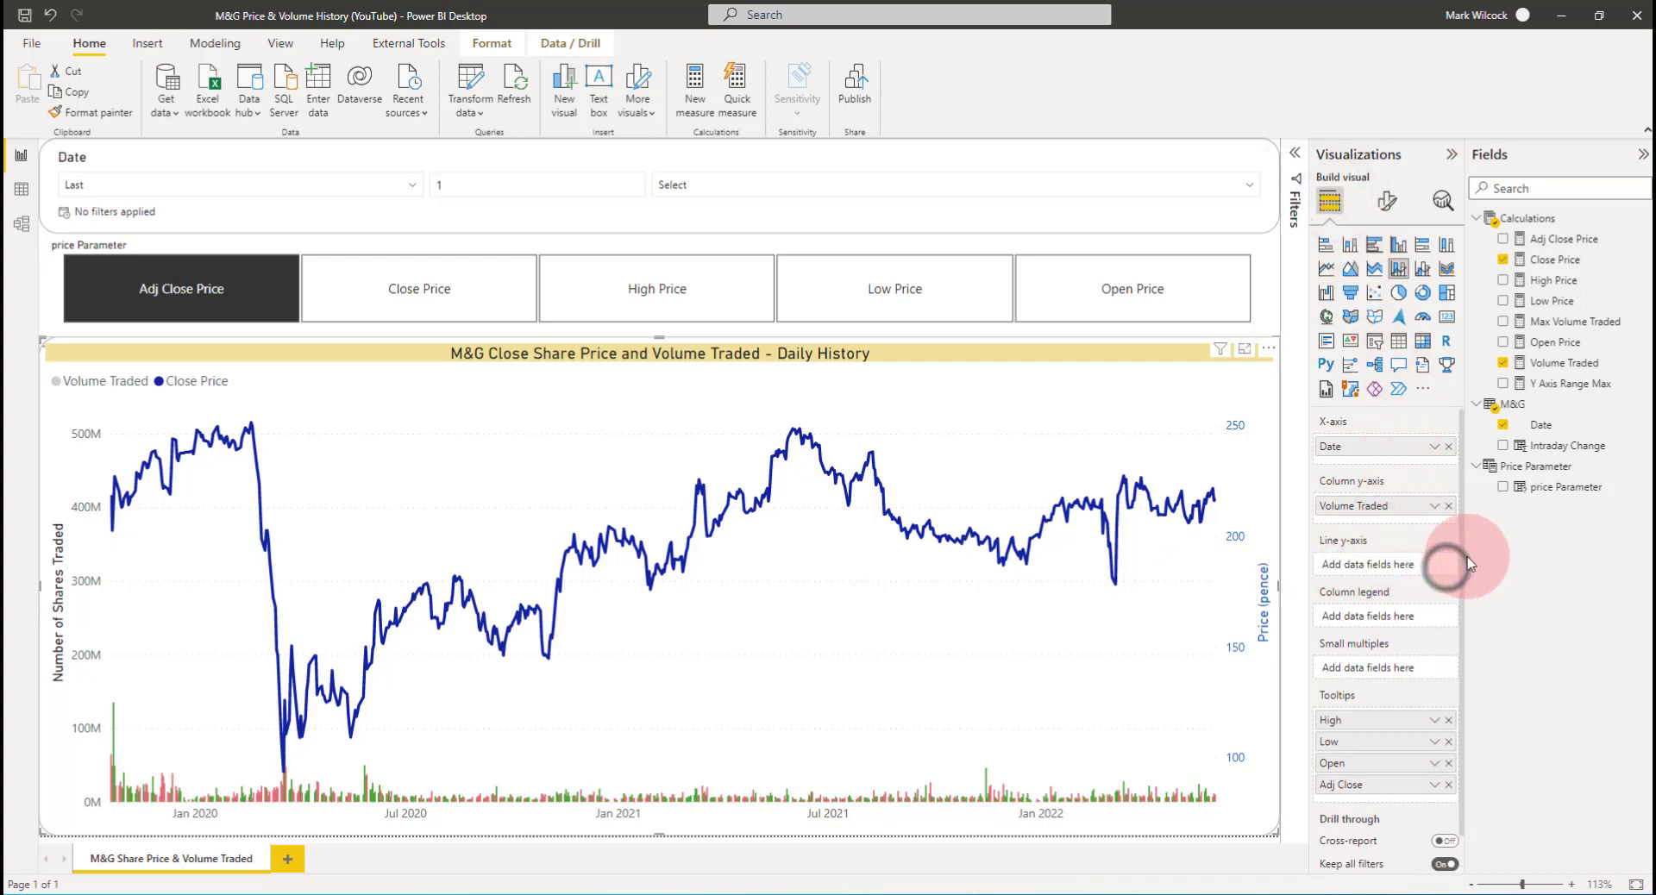
{"action": "mouse_move", "coordinate": [1543, 488]}
{"action": "left_mouse_down"}
{"action": "mouse_move", "coordinate": [1427, 571]}
{"action": "mouse_move", "coordinate": [1392, 571]}
{"action": "left_mouse_up"}
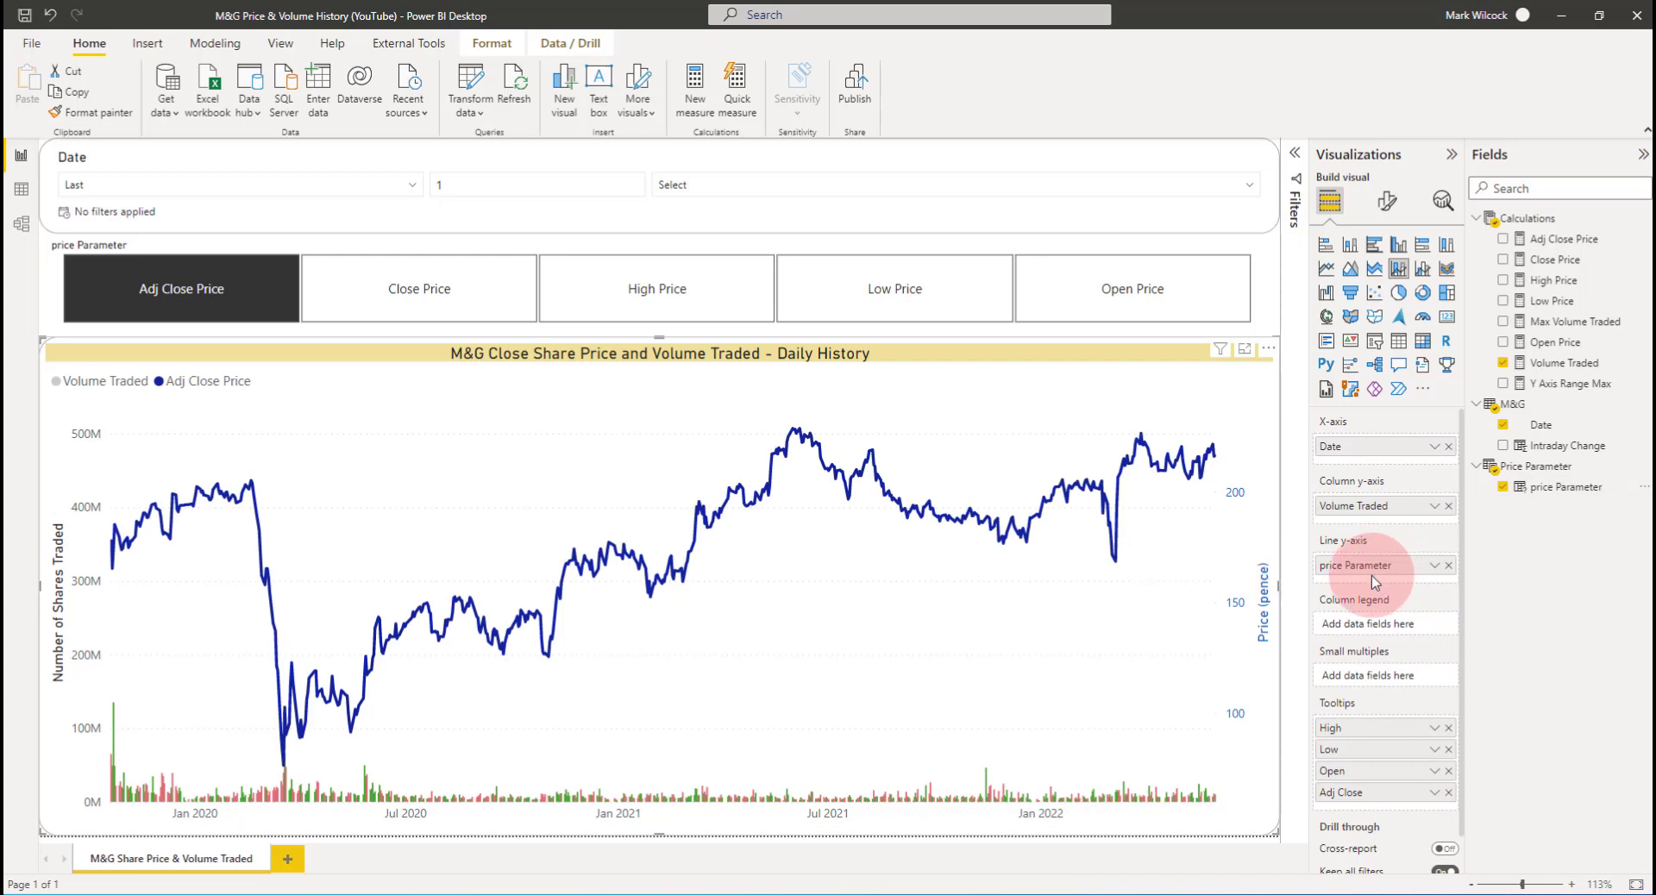
Select Close Price plus Adj Close Price in the price slicer so both lines plot
{"action": "left_click", "coordinate": [467, 291]}
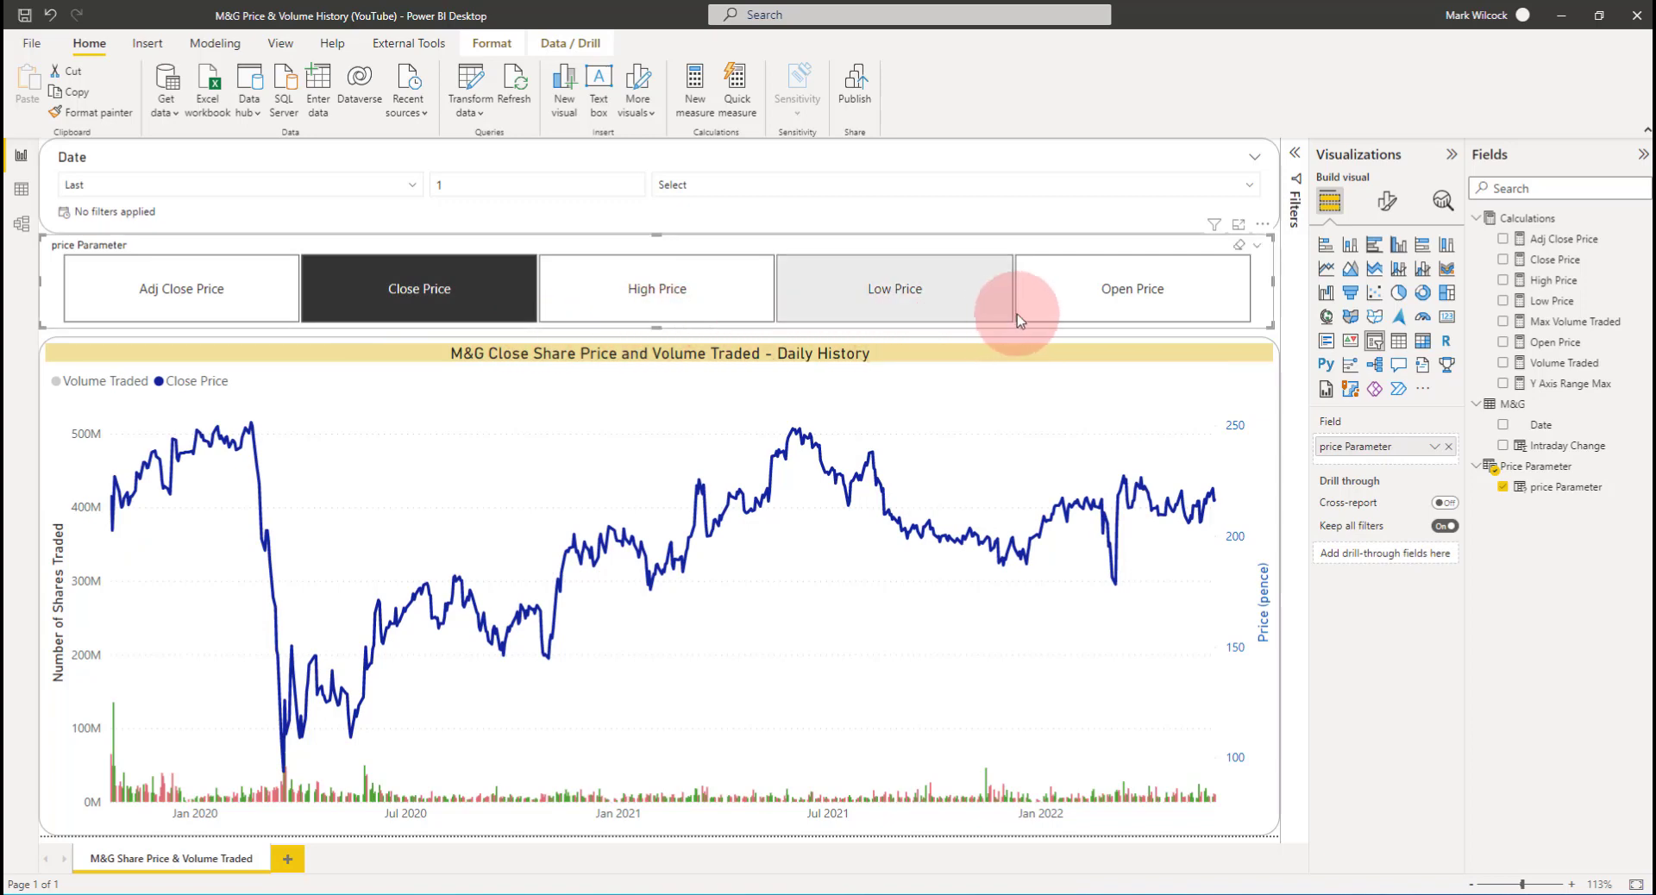
{"action": "left_click", "coordinate": [203, 288], "text": "ctrl"}
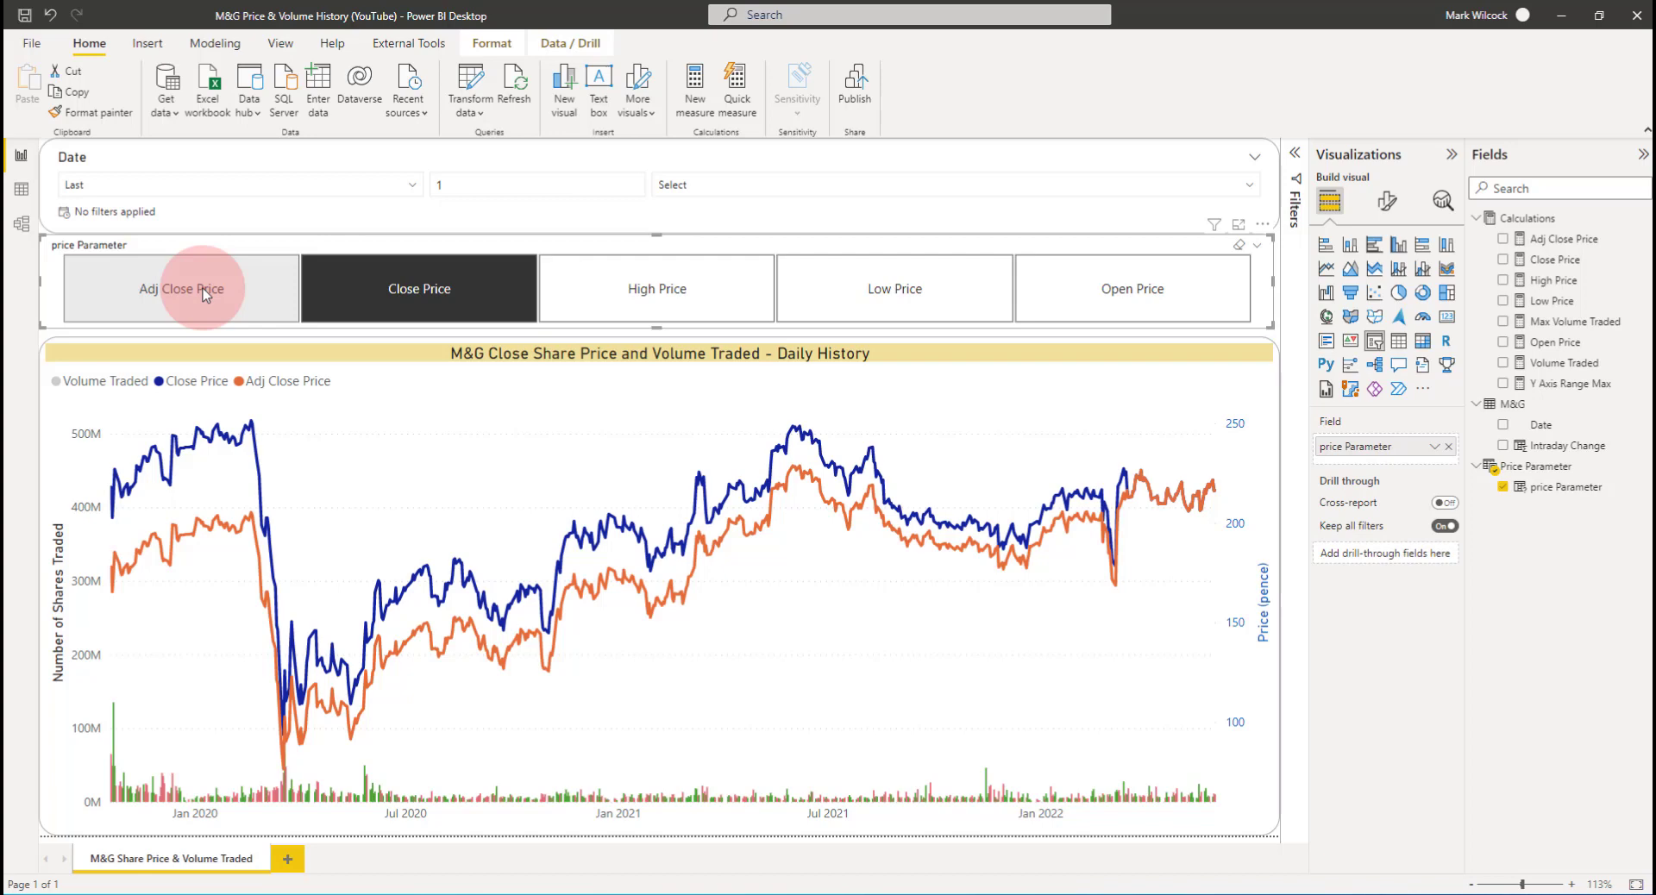
{"action": "left_click", "coordinate": [964, 250]}
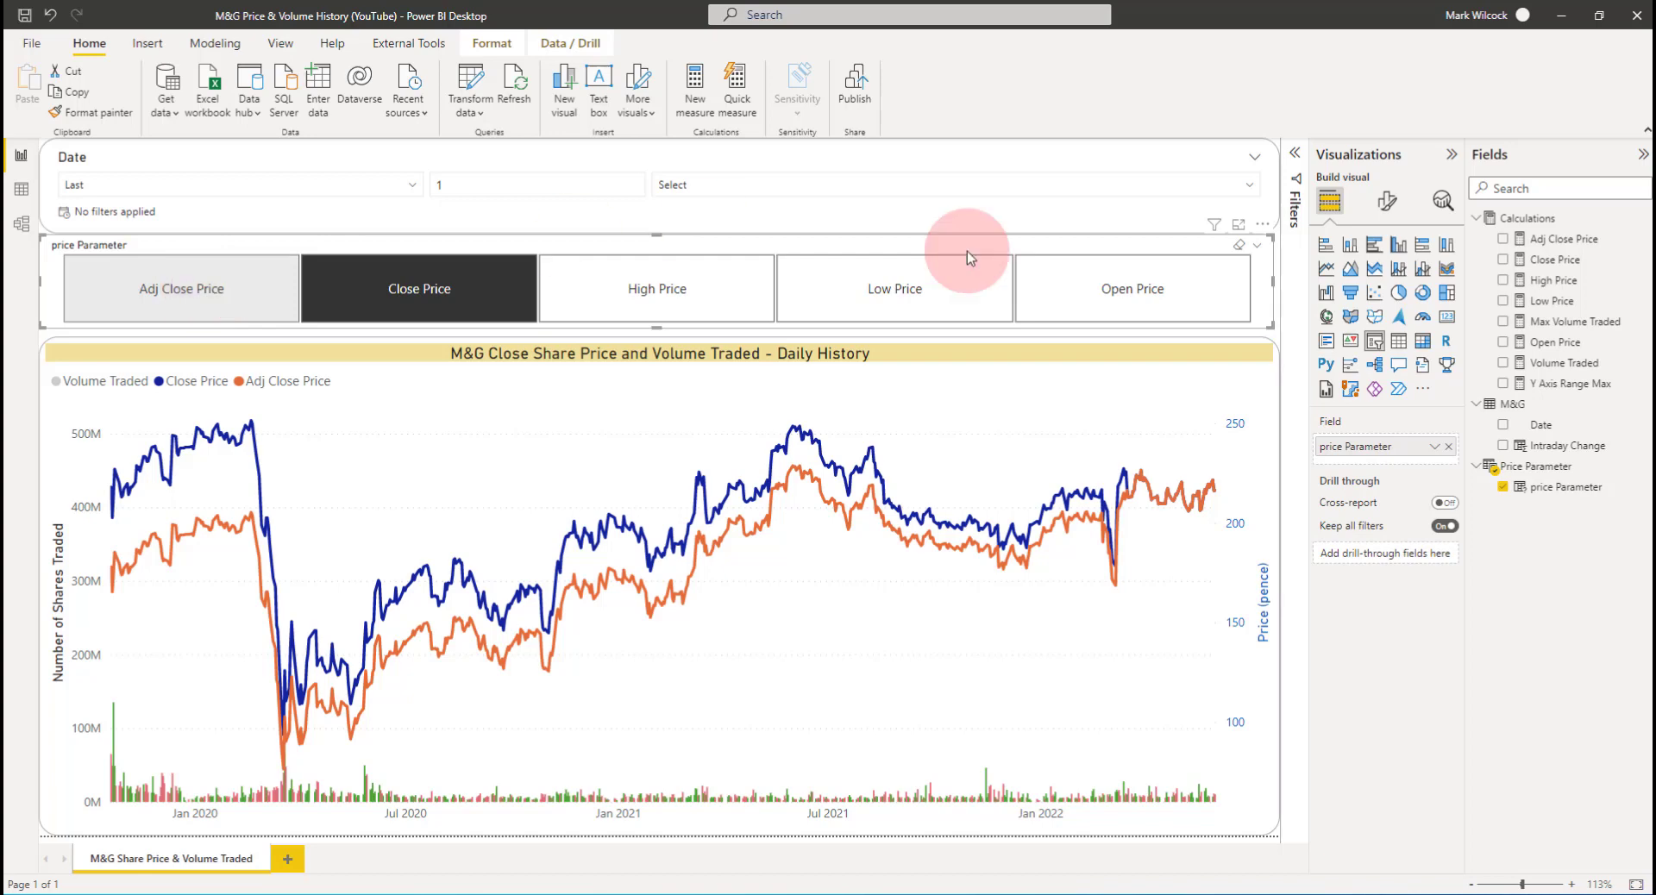